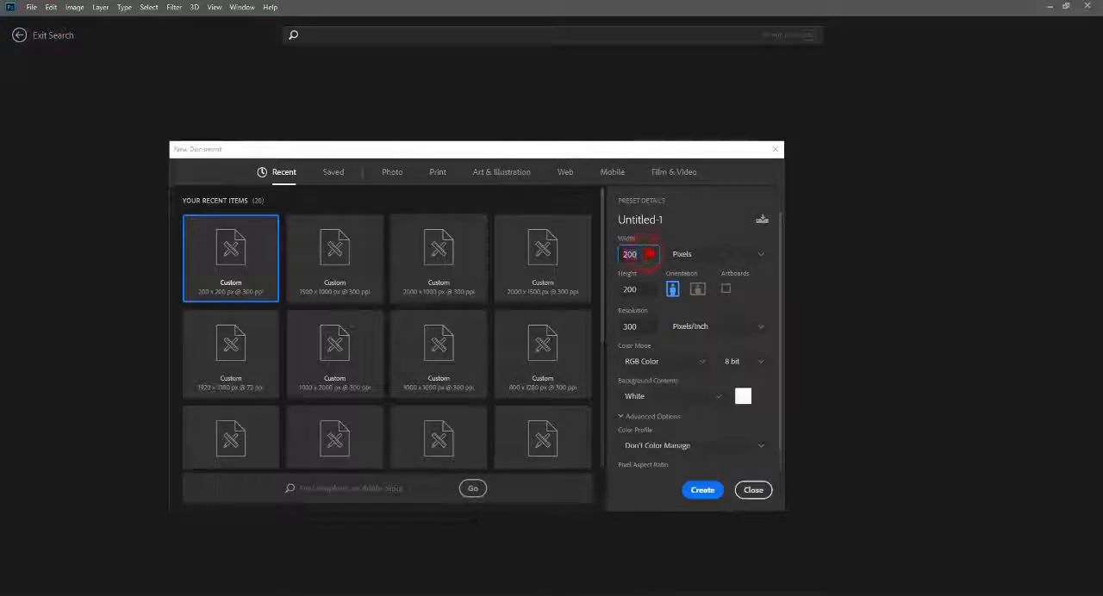
Step: Create a new document 1500 pixels wide and 1000 pixels high at 300 pixels/inch
text(1500)
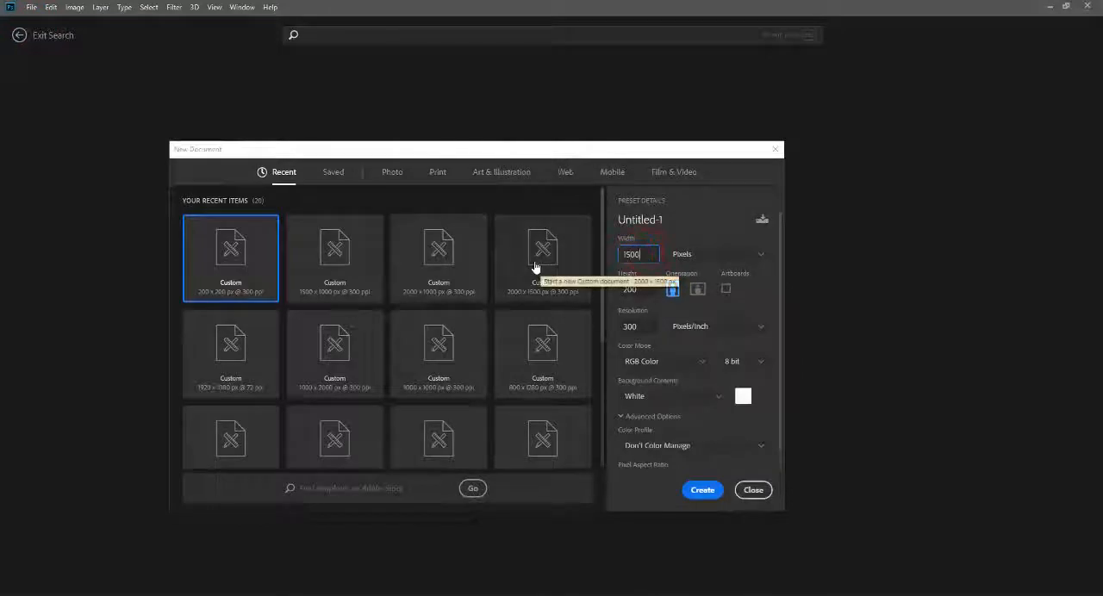
click(613, 292)
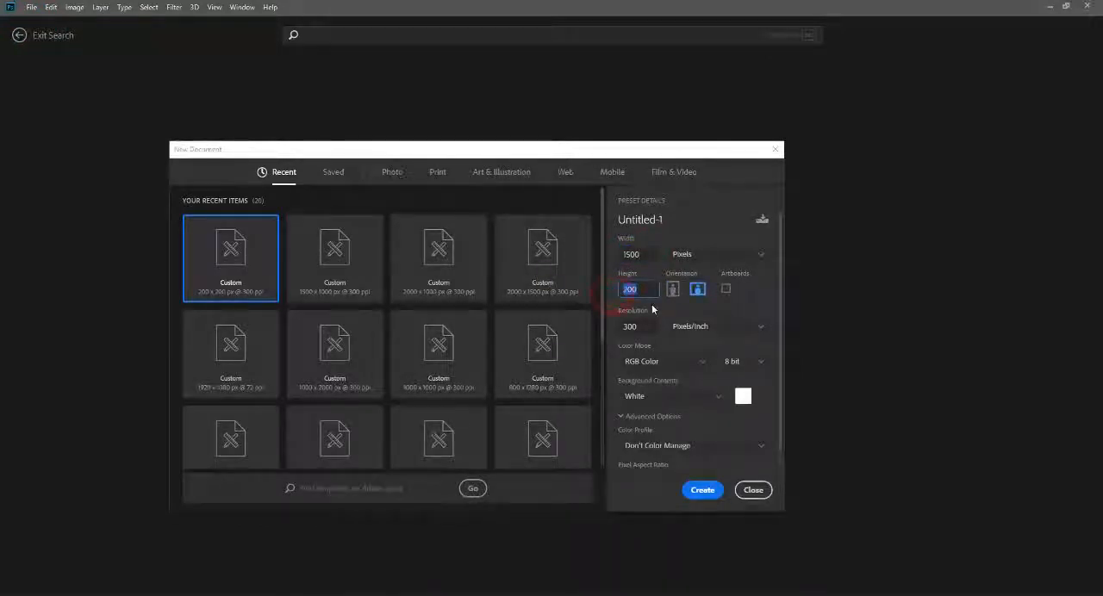
text(1000)
click(649, 327)
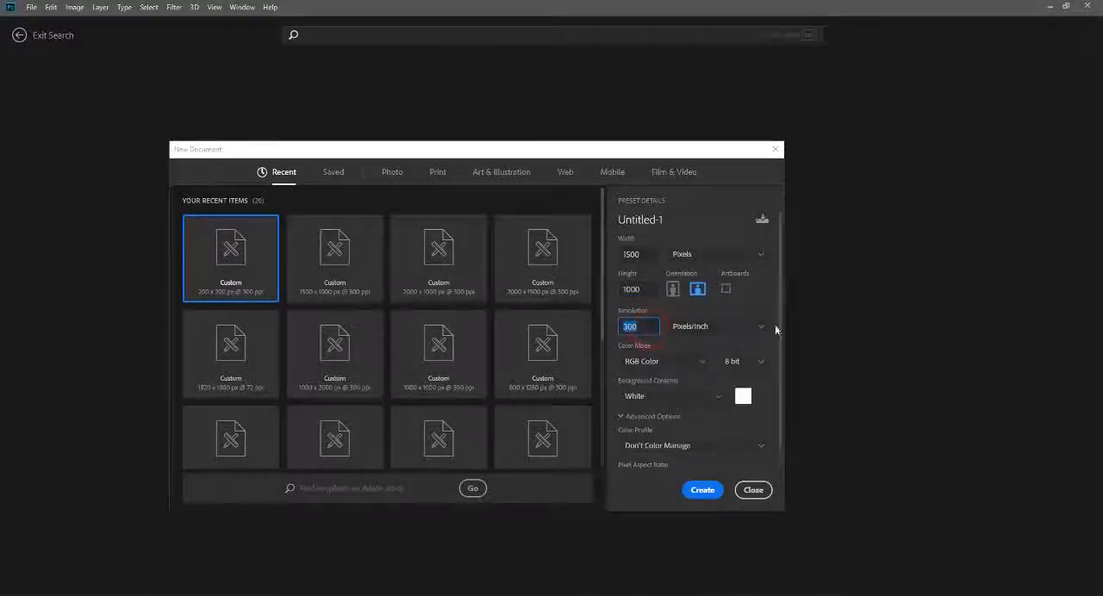
click(703, 491)
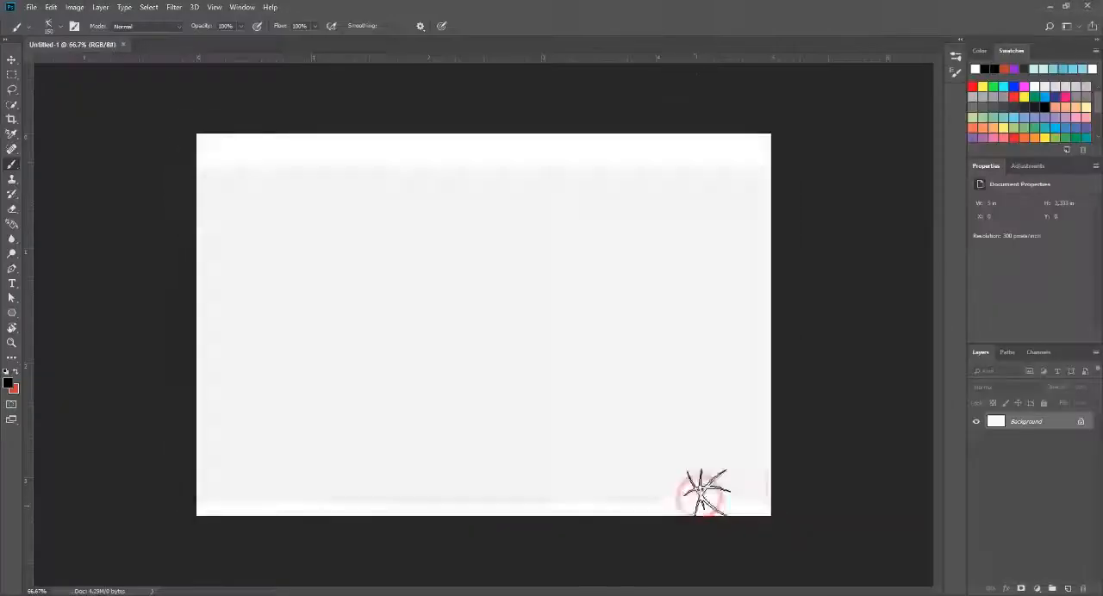
click(11, 61)
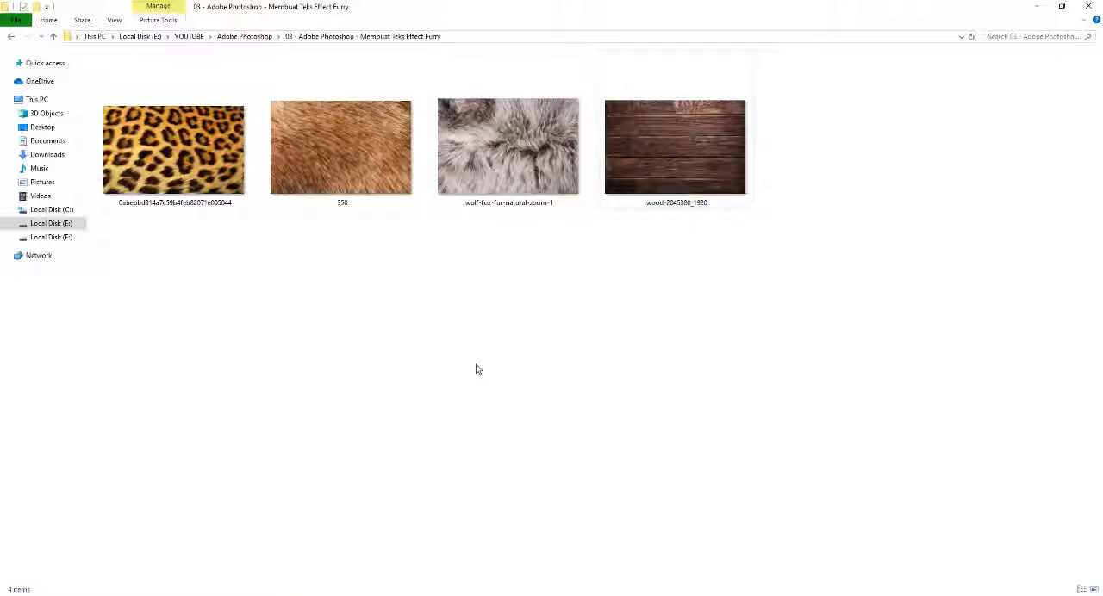
Step: Switch to File Explorer and review the three fur textures and the wood image, opening the leopard one for a full view
click(467, 245)
drag(491, 266, 200, 157)
click(260, 296)
click(411, 323)
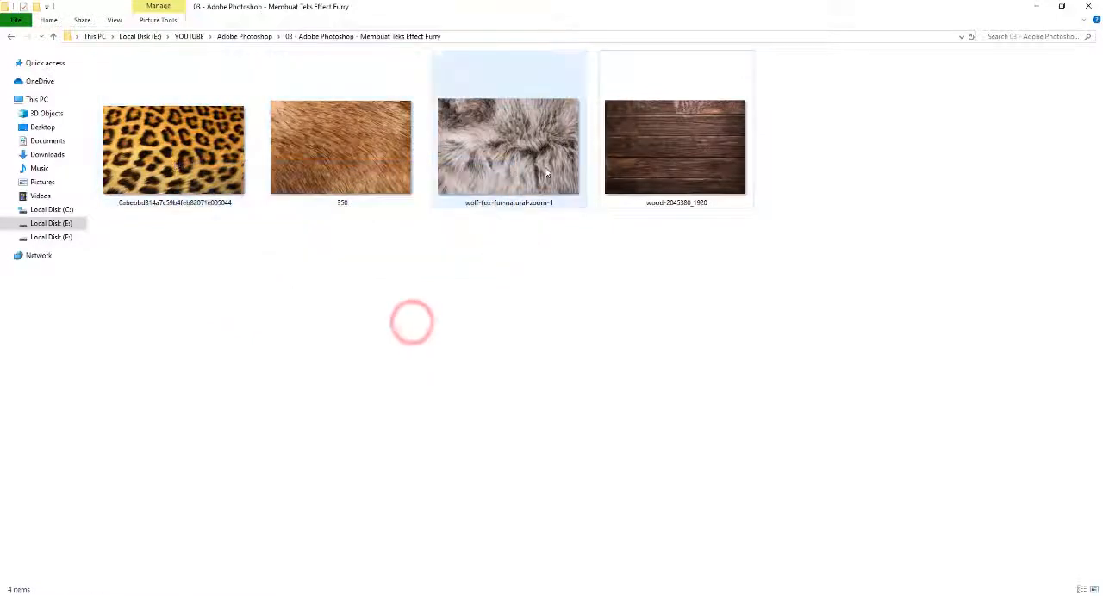
double_click(168, 145)
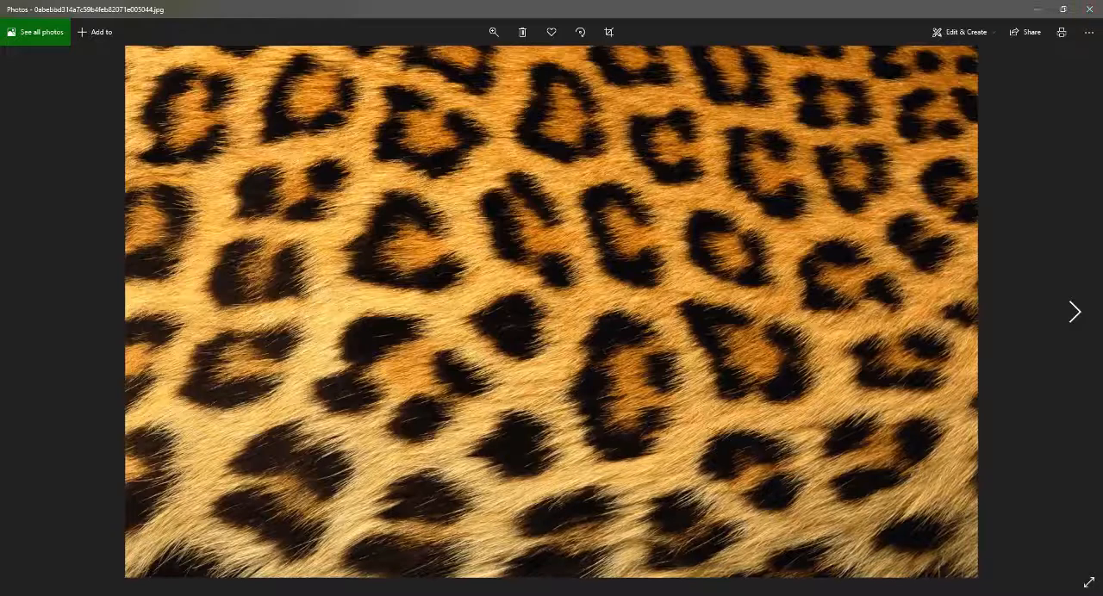
click(1090, 8)
click(338, 144)
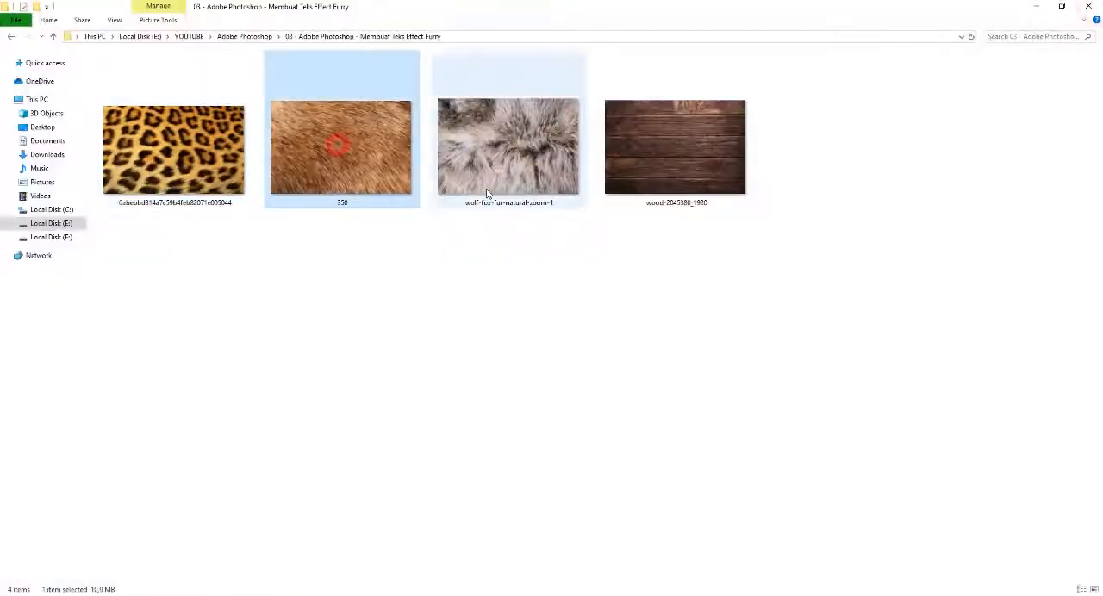
click(526, 145)
drag(212, 172, 523, 302)
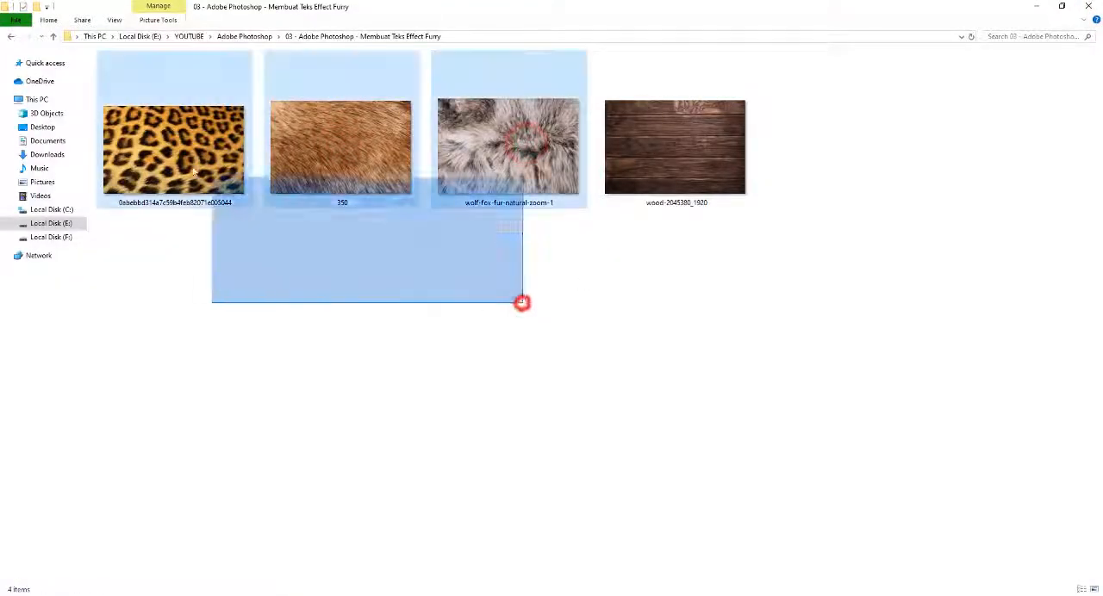
click(561, 347)
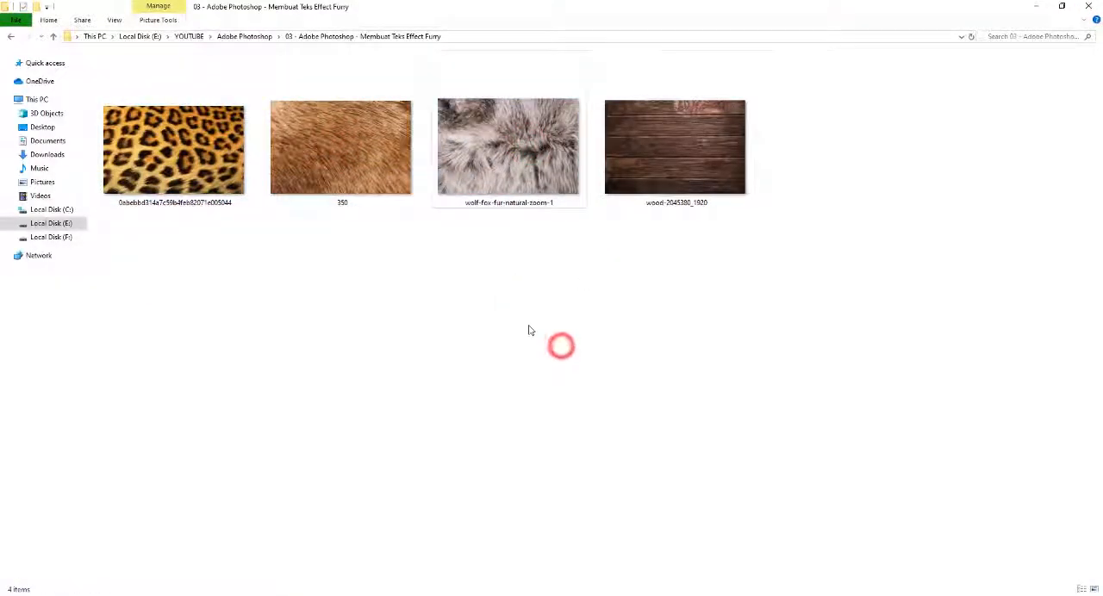
click(512, 152)
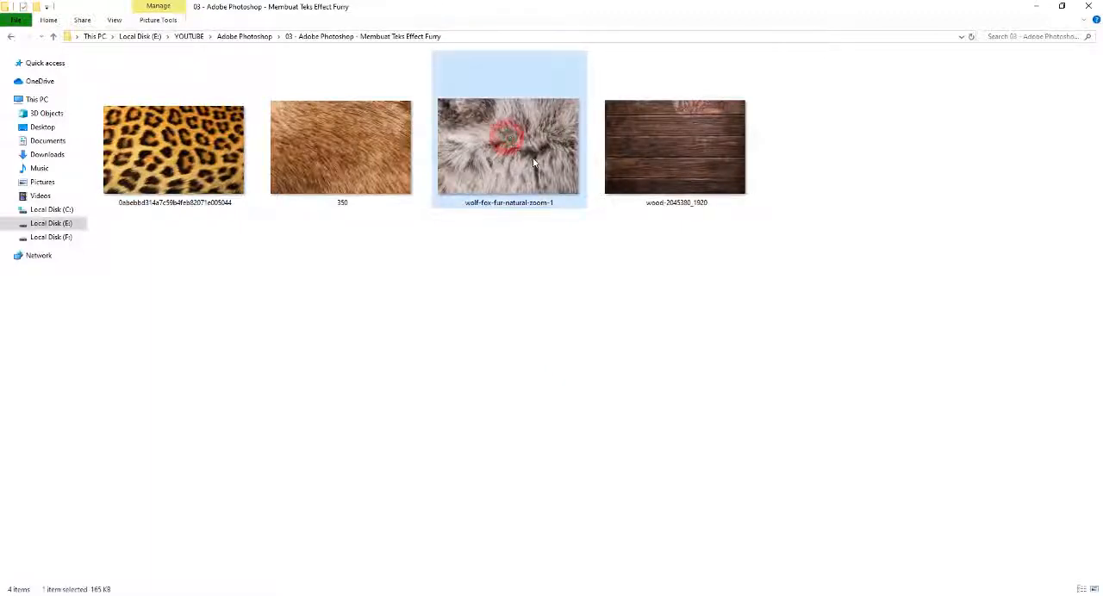
click(640, 120)
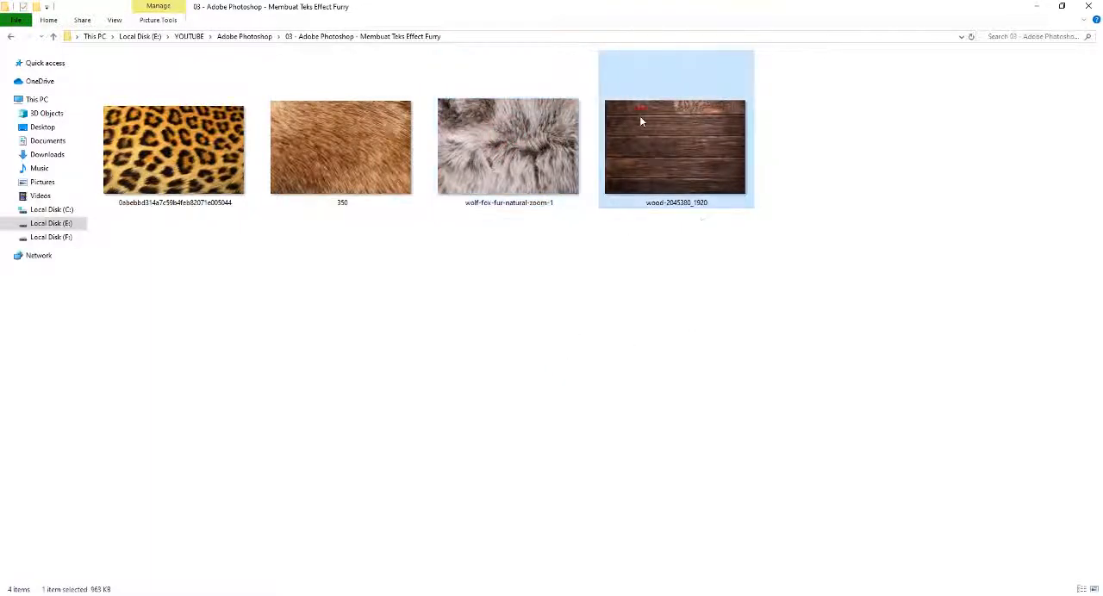
click(602, 246)
drag(623, 250, 748, 128)
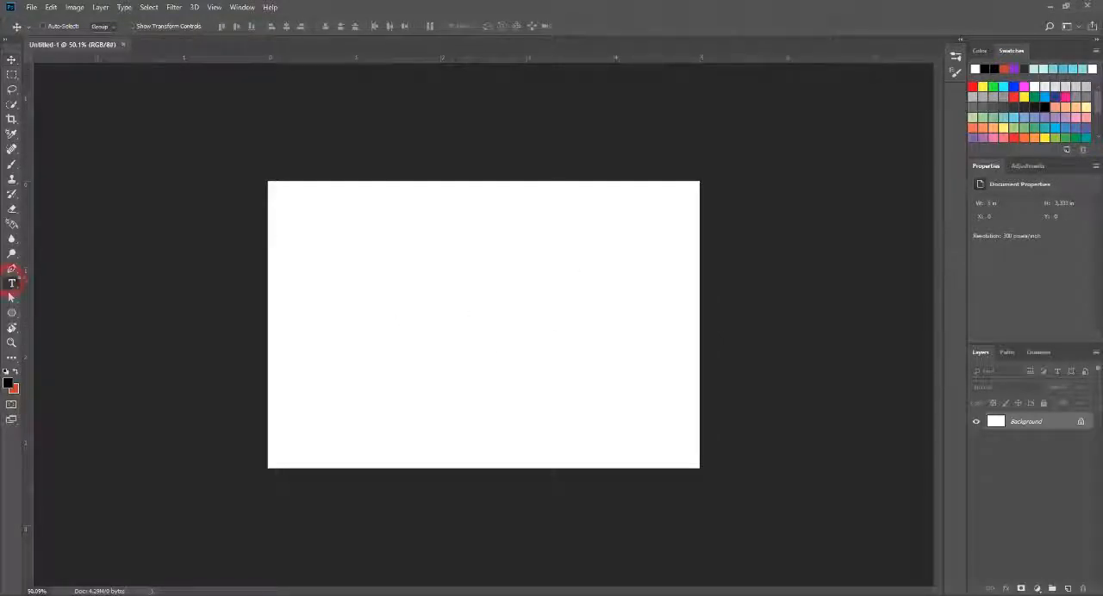
Step: Return to Photoshop and add the text "ABC" to the canvas in black, using 14 pt Poppins Black
click(11, 285)
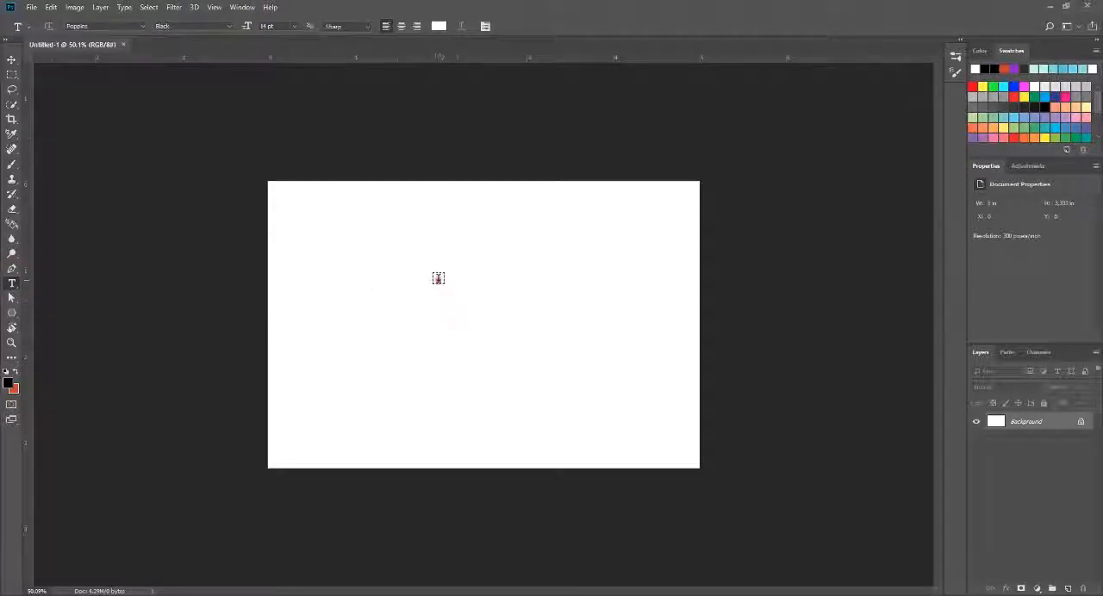
click(438, 277)
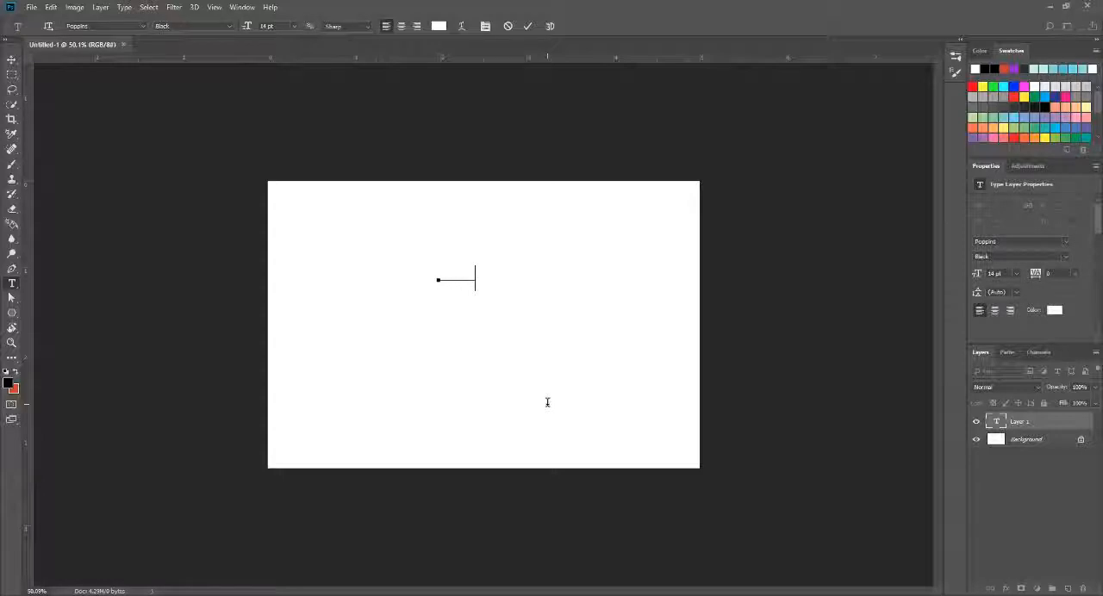
key(ctrl+a)
click(9, 383)
click(758, 268)
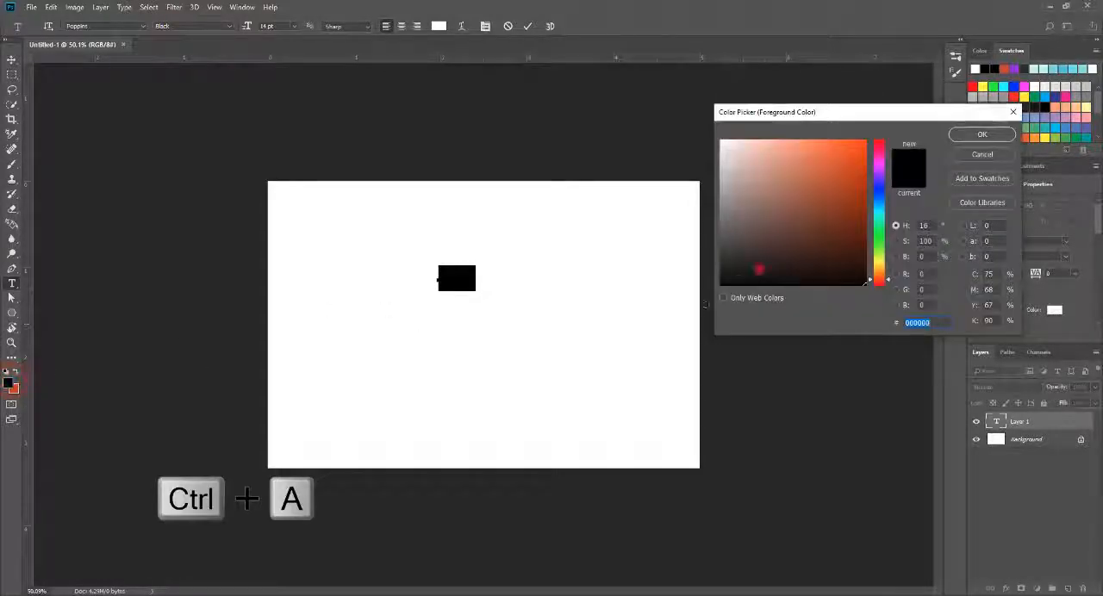
click(981, 135)
click(12, 58)
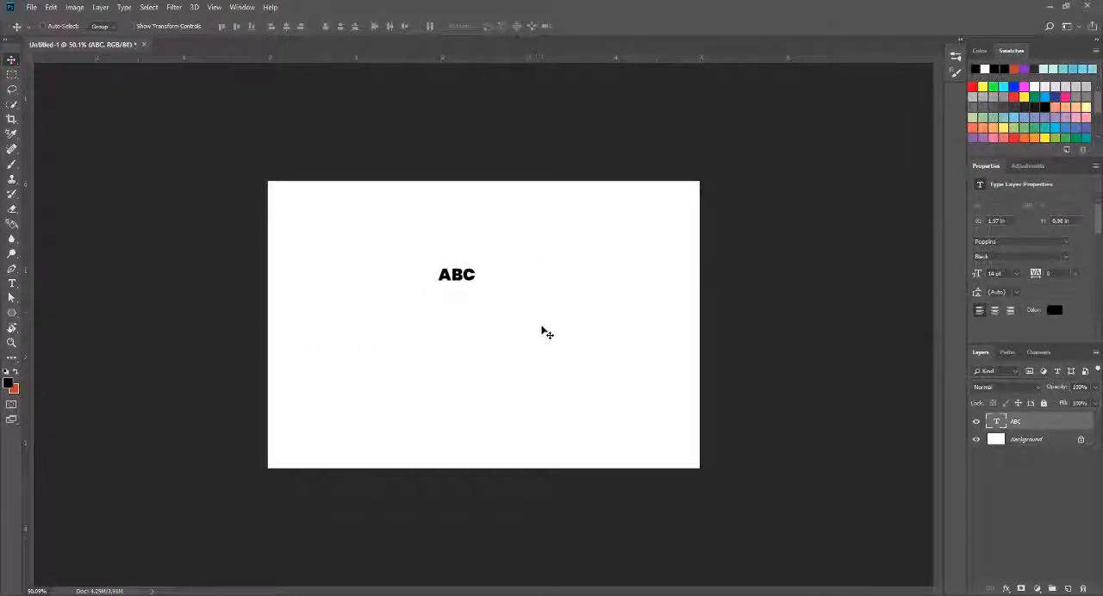
Step: Scale the ABC text proportionally to about 911% and center it on the canvas
key(ctrl+t)
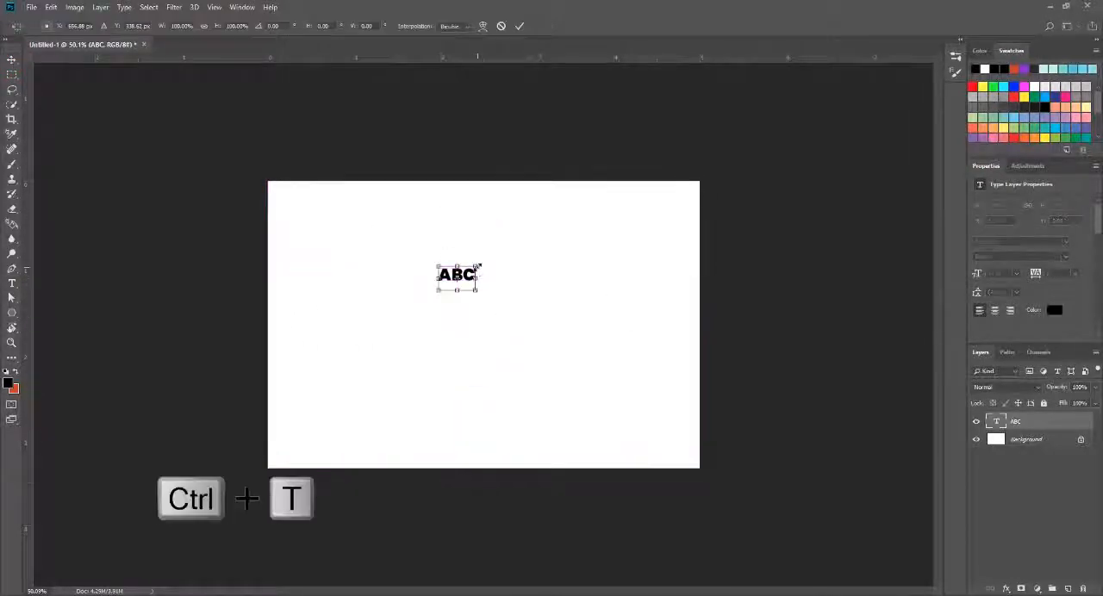
drag(476, 267, 605, 202)
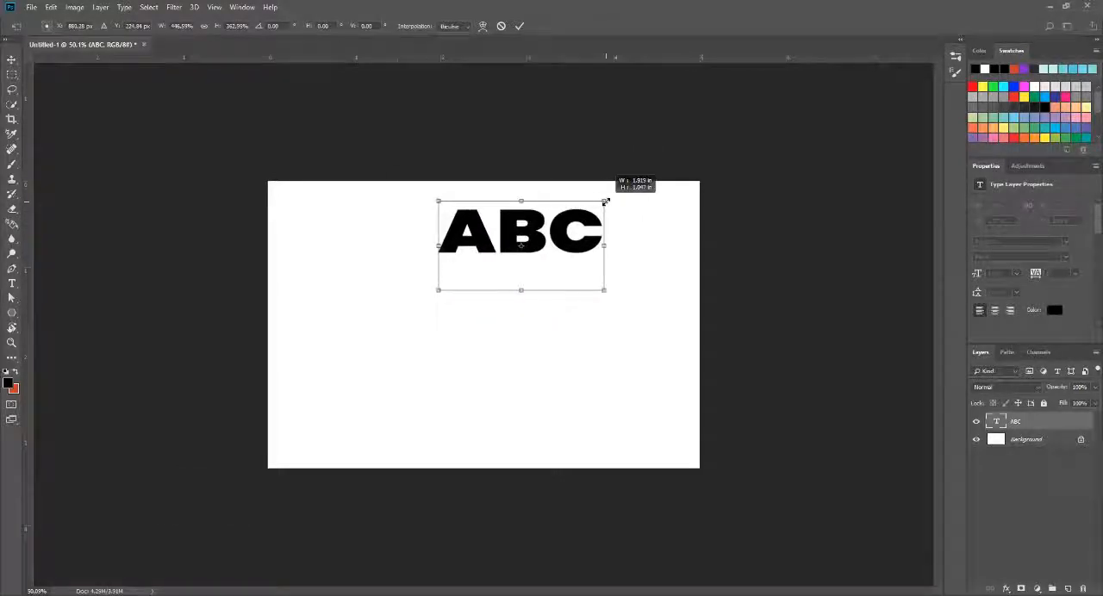
drag(606, 201, 643, 179)
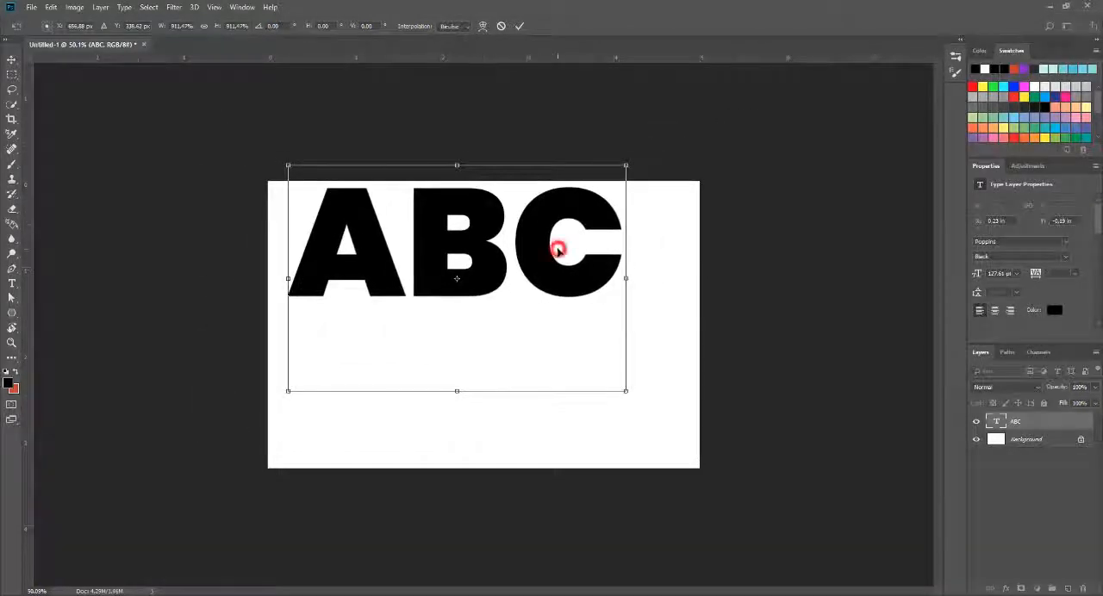
drag(558, 249, 585, 327)
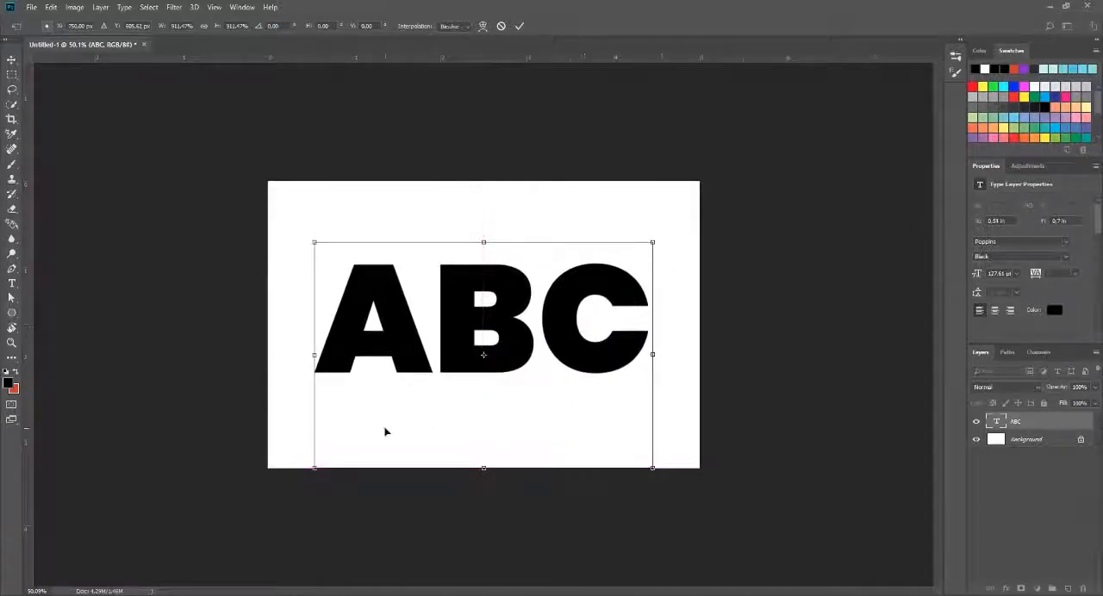
click(519, 28)
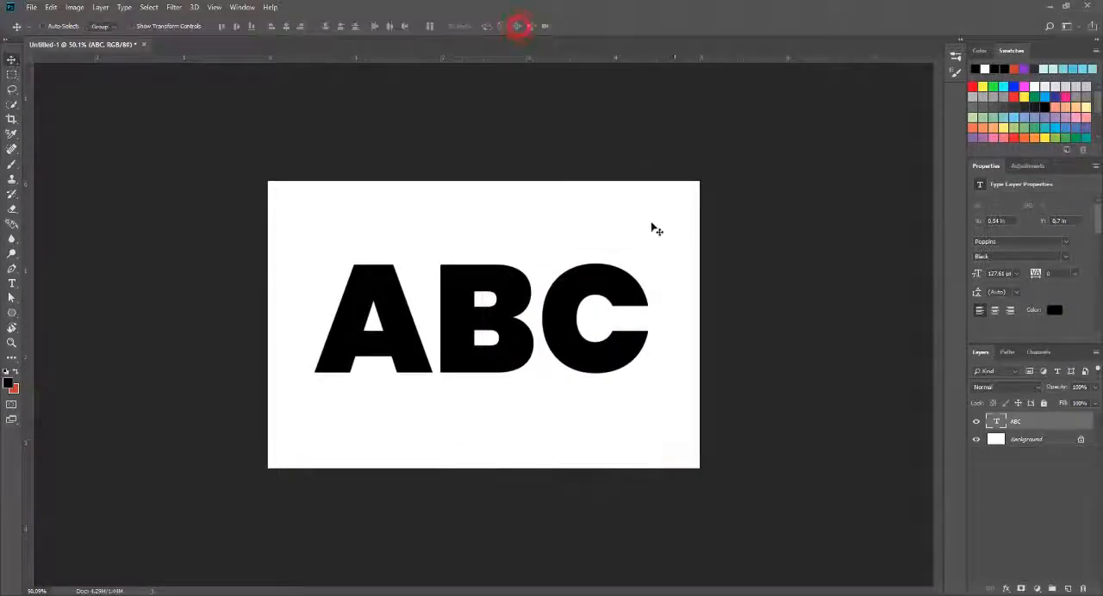
scroll(603, 310, down, 1)
scroll(583, 315, up, 2)
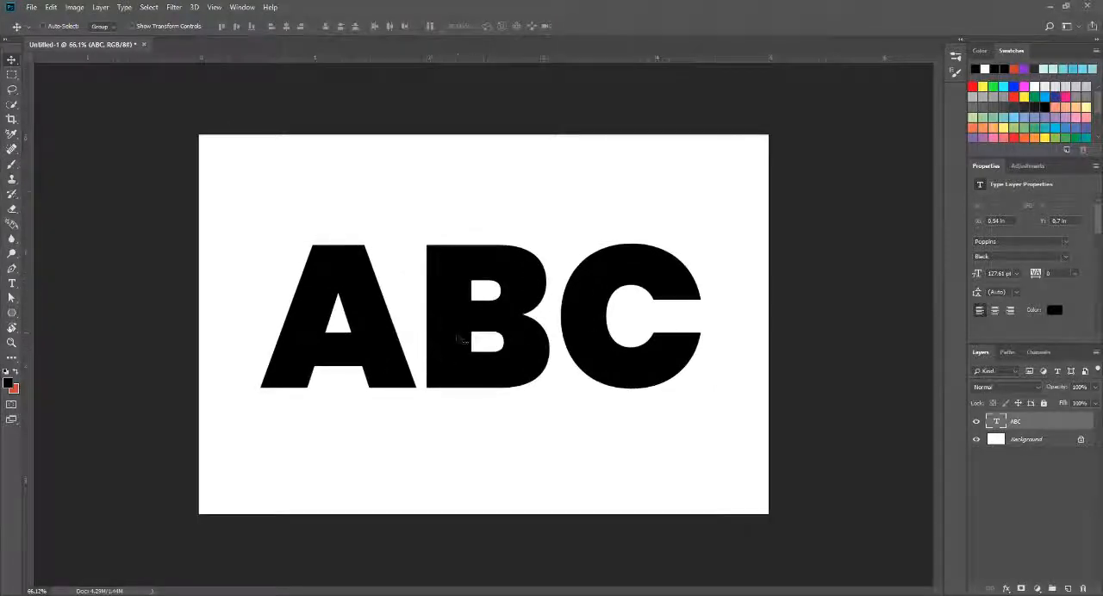
Step: Set the ABC text's font style to ExtraBold and shift it slightly right to recenter it on the canvas
key(t)
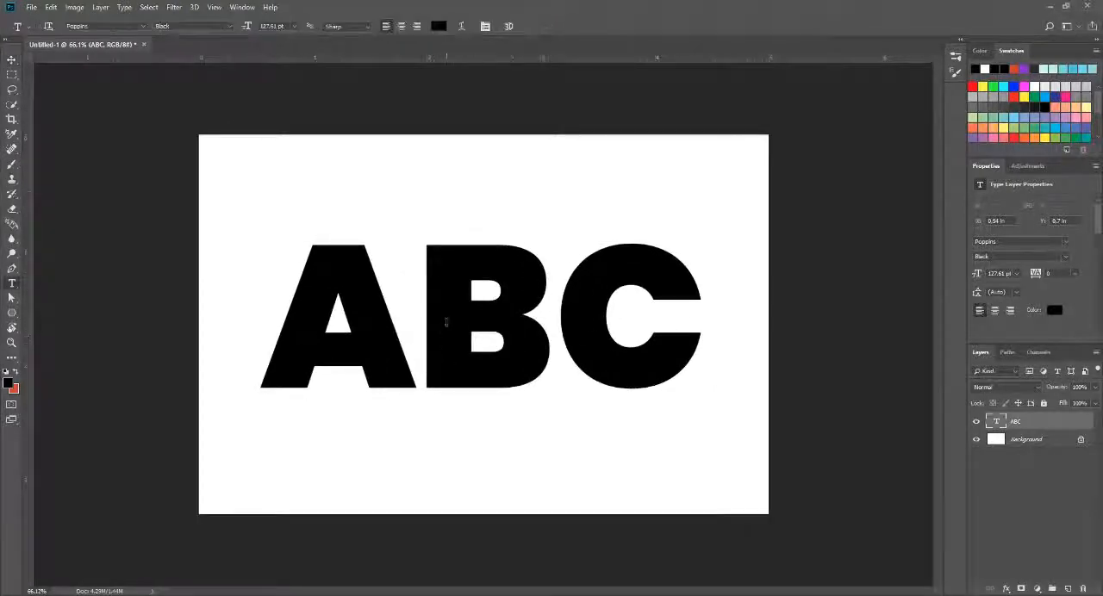
click(406, 316)
key(ctrl+a)
click(100, 25)
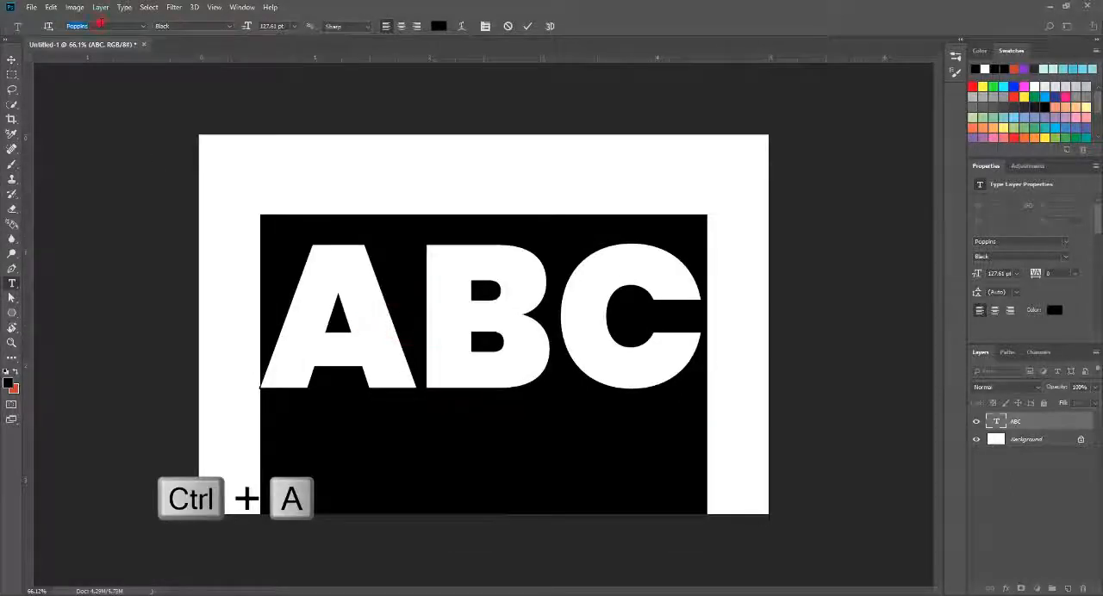
click(230, 26)
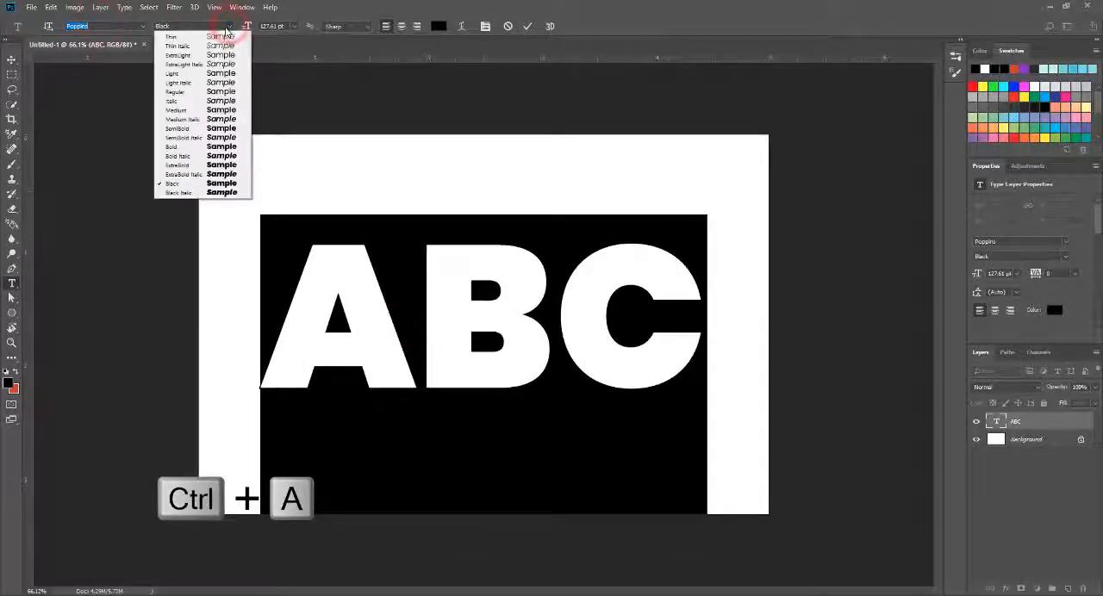
click(200, 167)
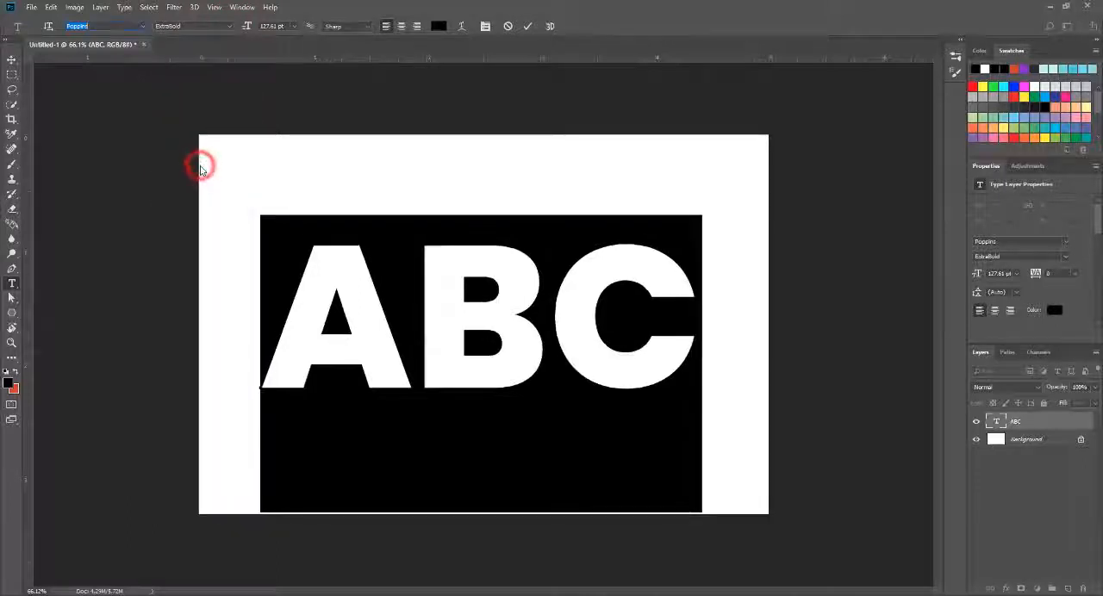
click(12, 60)
drag(510, 317, 549, 315)
scroll(507, 297, down, 2)
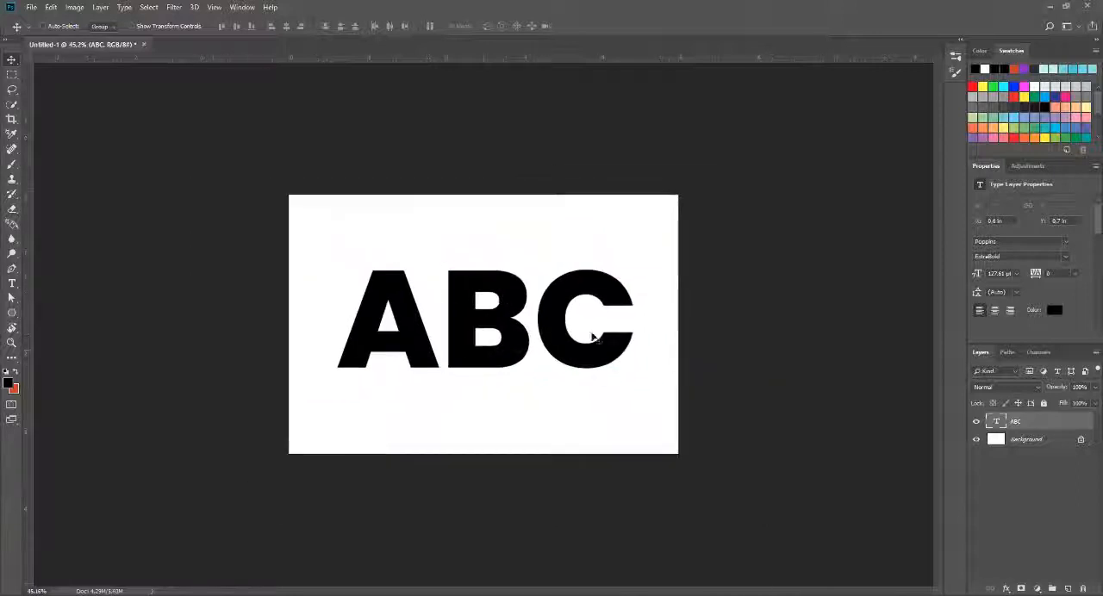
scroll(593, 338, up, 2)
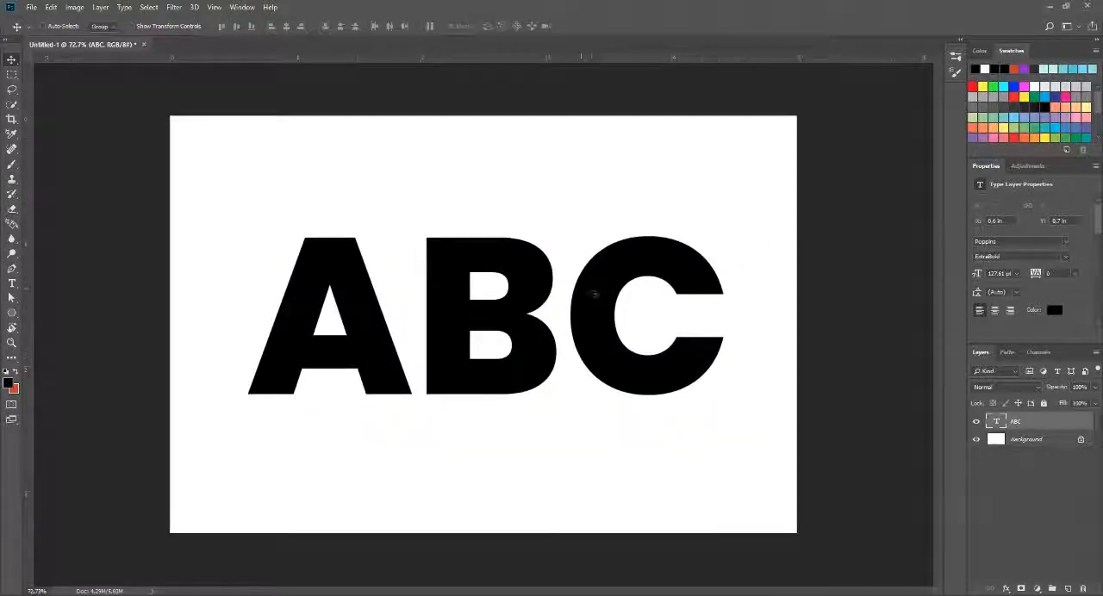
Step: Place the wolf-fox-fur-natural-zoom-1 image from the File Explorer folder into the Photoshop document
key(alt+Tab)
click(488, 371)
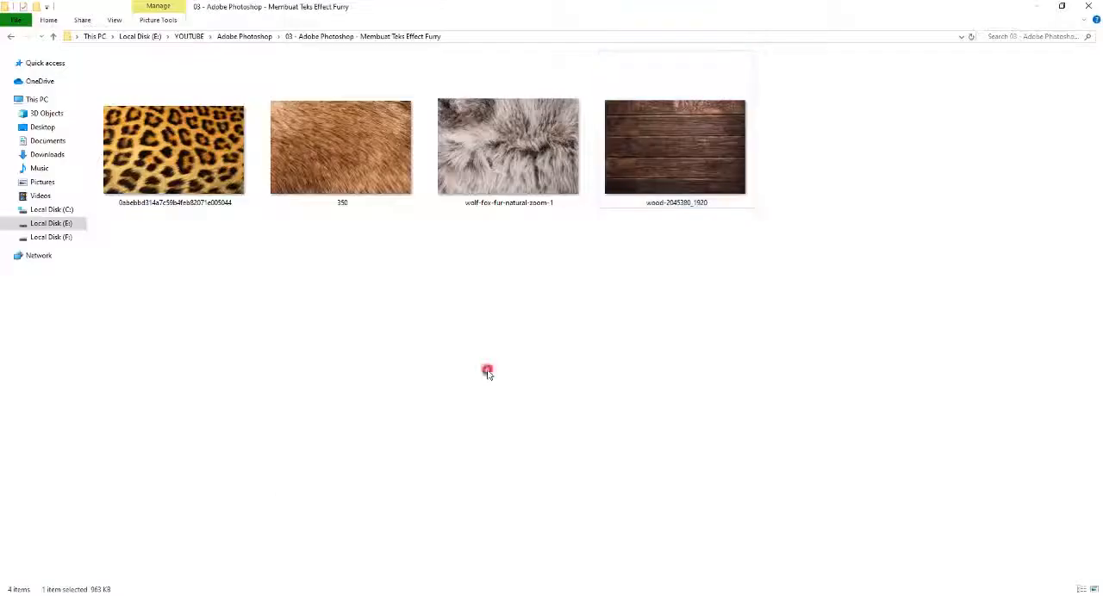
click(510, 155)
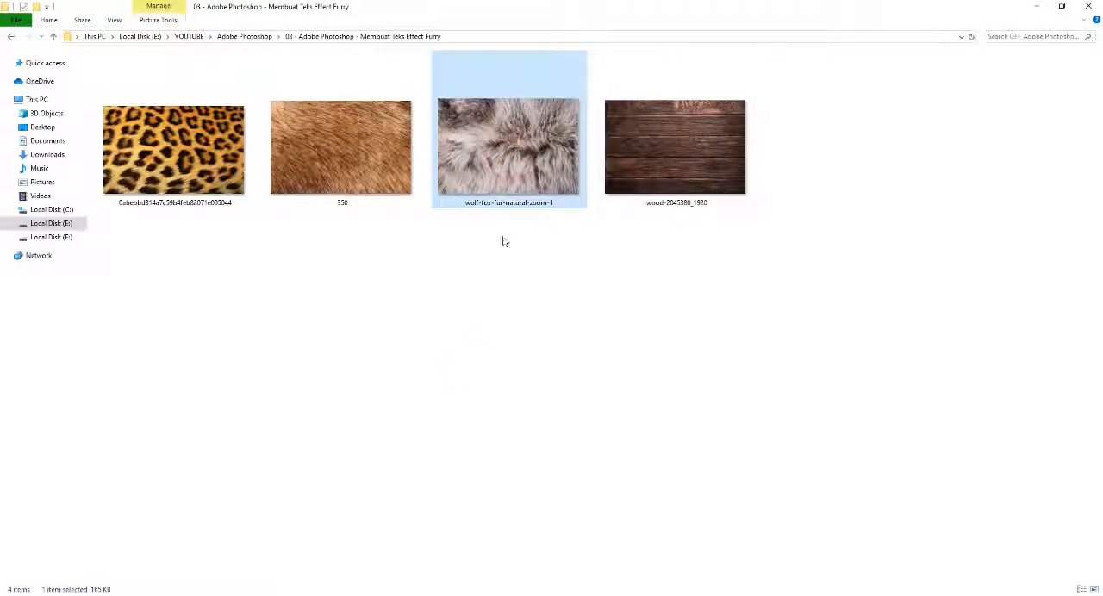
drag(519, 166, 470, 315)
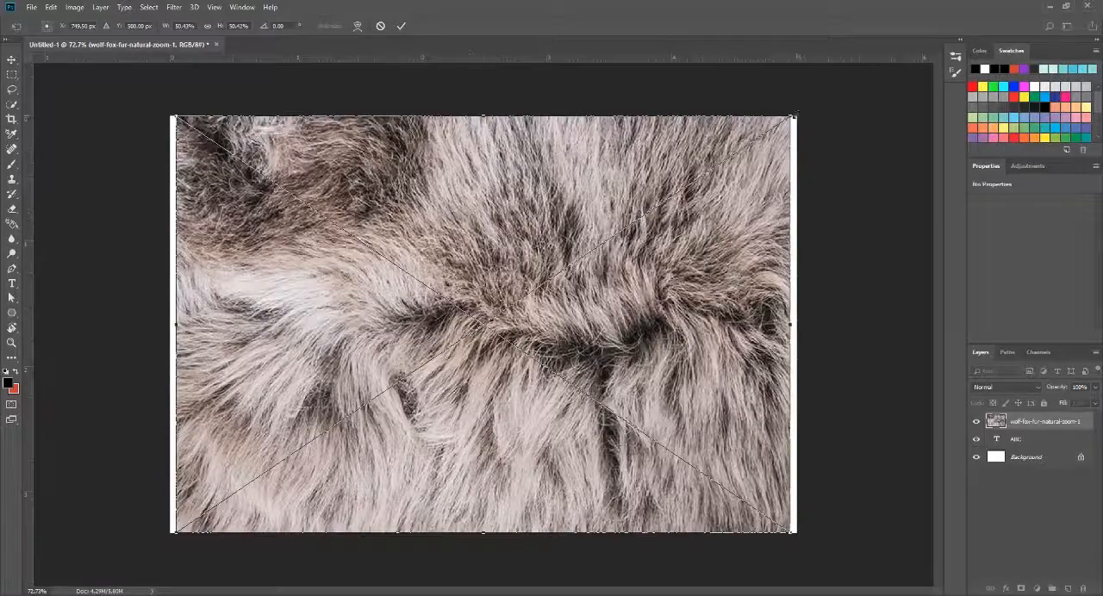
Step: Shrink the fur image to about 1.5 by 2.2 in, rotated 90°, and position it to cover the letter A
drag(794, 114, 646, 398)
key(ctrl+z)
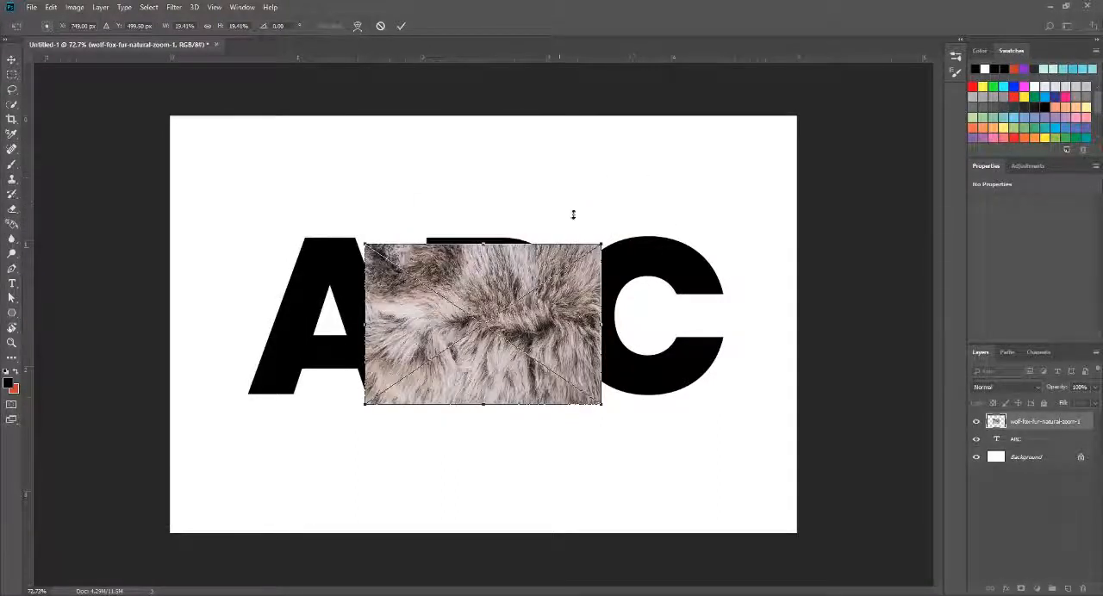
drag(632, 192, 563, 438)
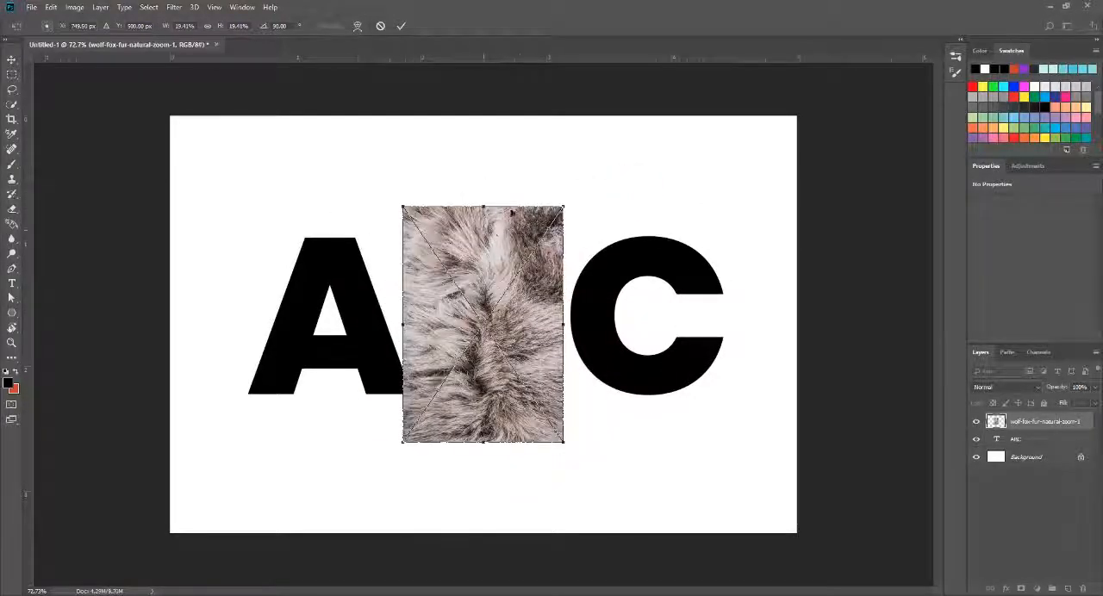
drag(456, 246, 300, 259)
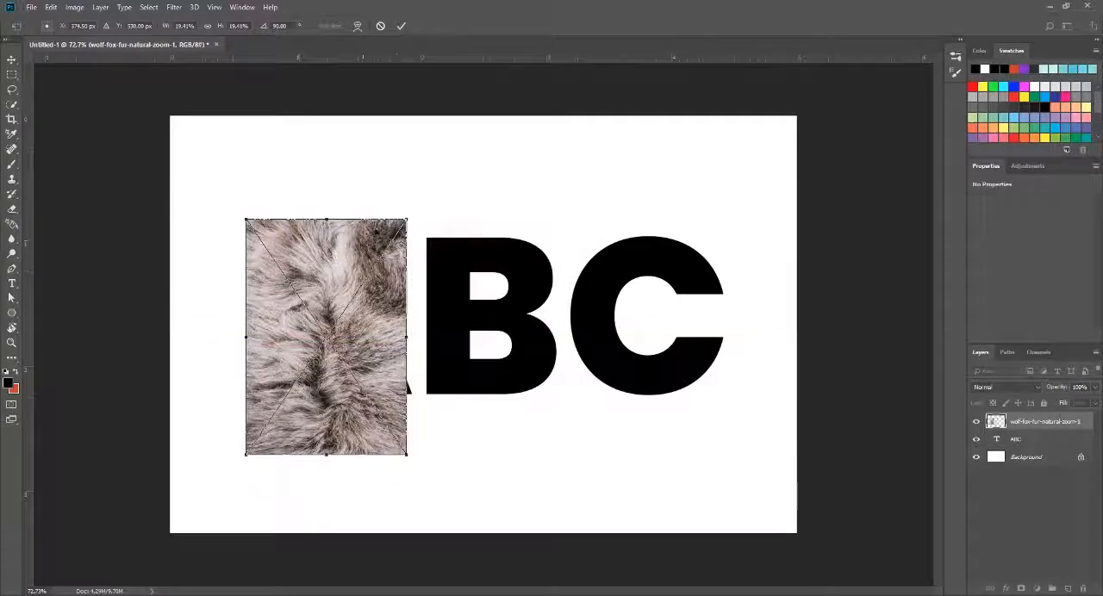
drag(409, 221, 428, 206)
drag(382, 243, 386, 238)
click(400, 26)
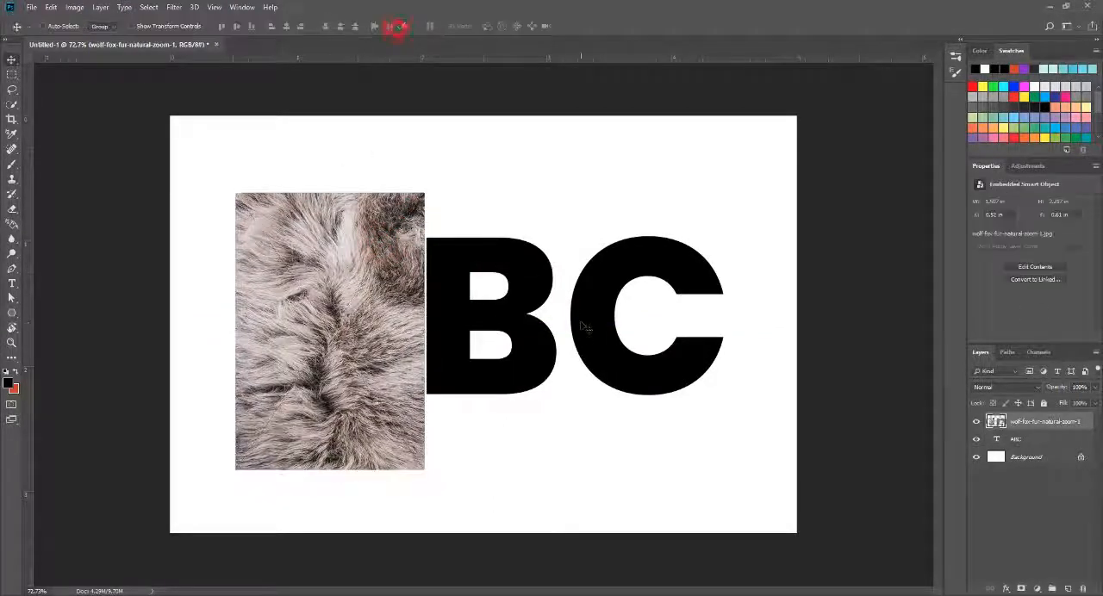
Step: Shift the fur image slightly left over the letter A
drag(354, 285, 586, 284)
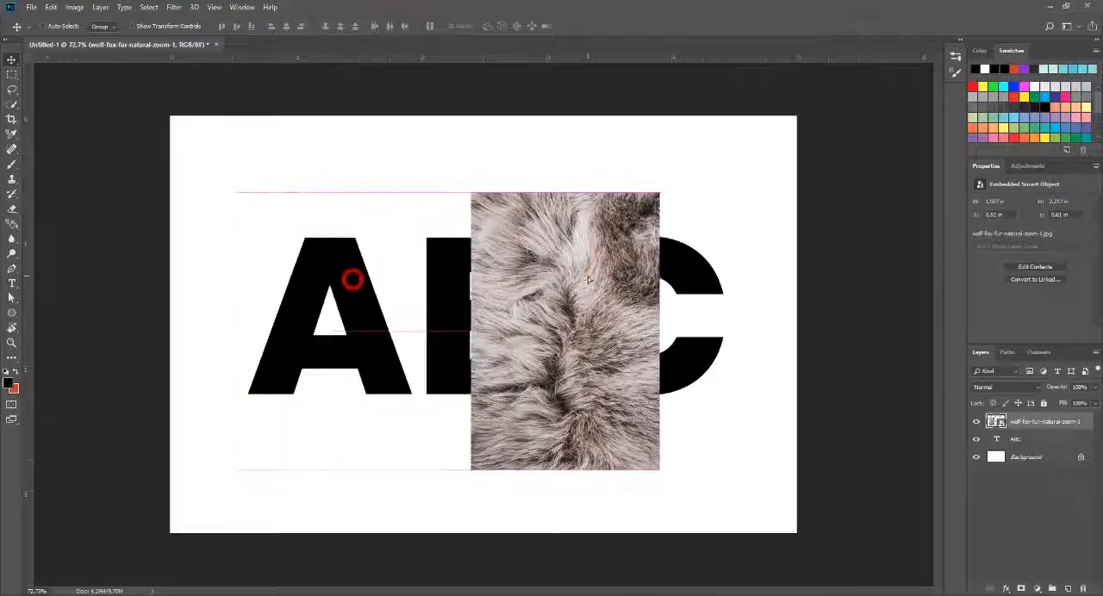
key(ctrl+z)
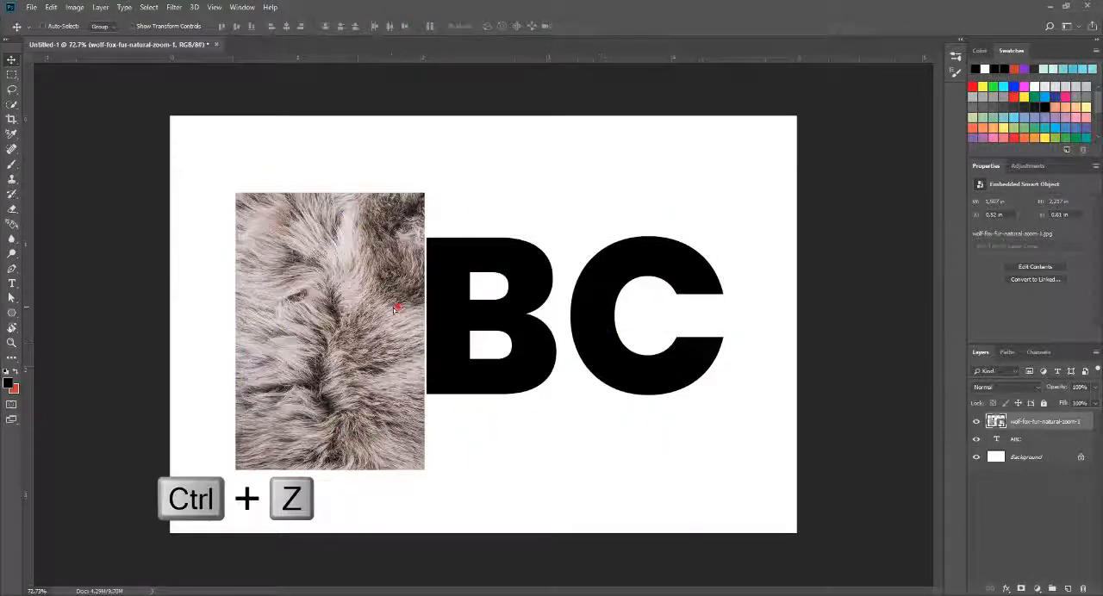
drag(404, 309, 396, 309)
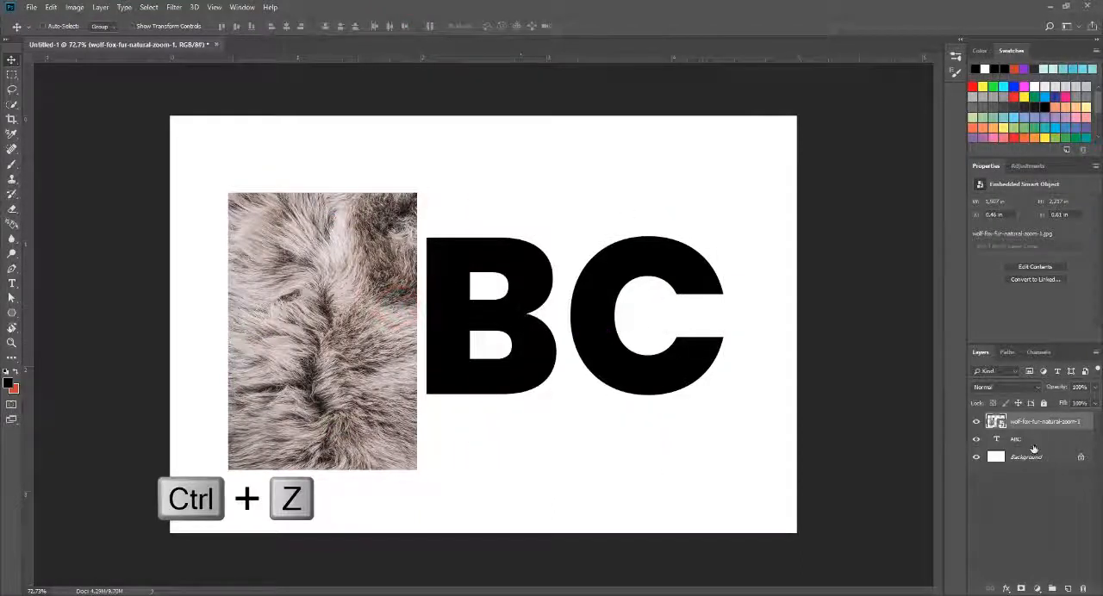
right_click(1060, 421)
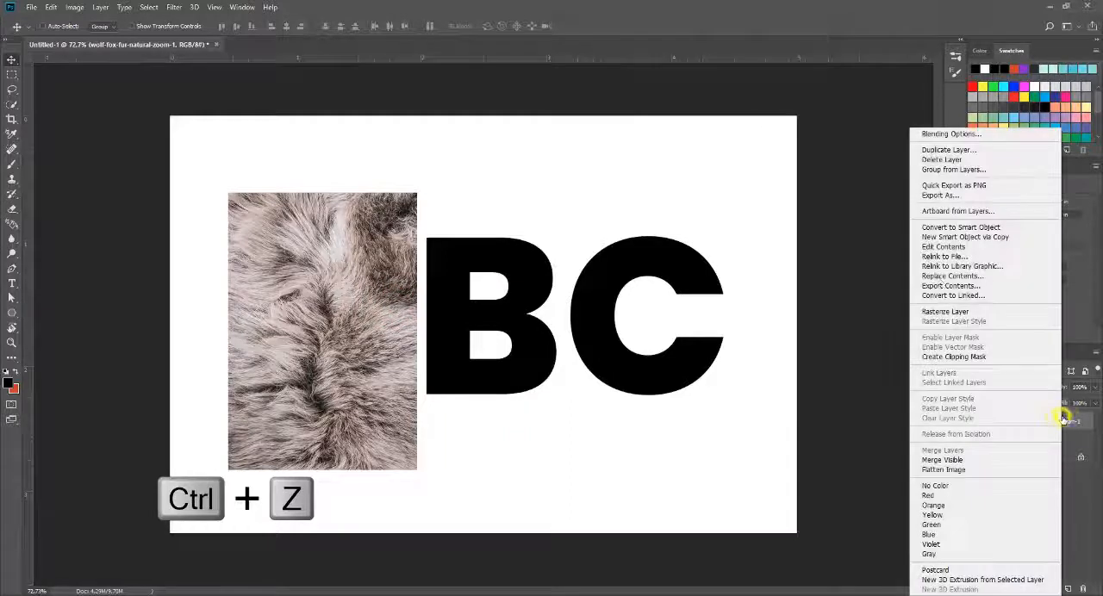
click(941, 159)
click(504, 223)
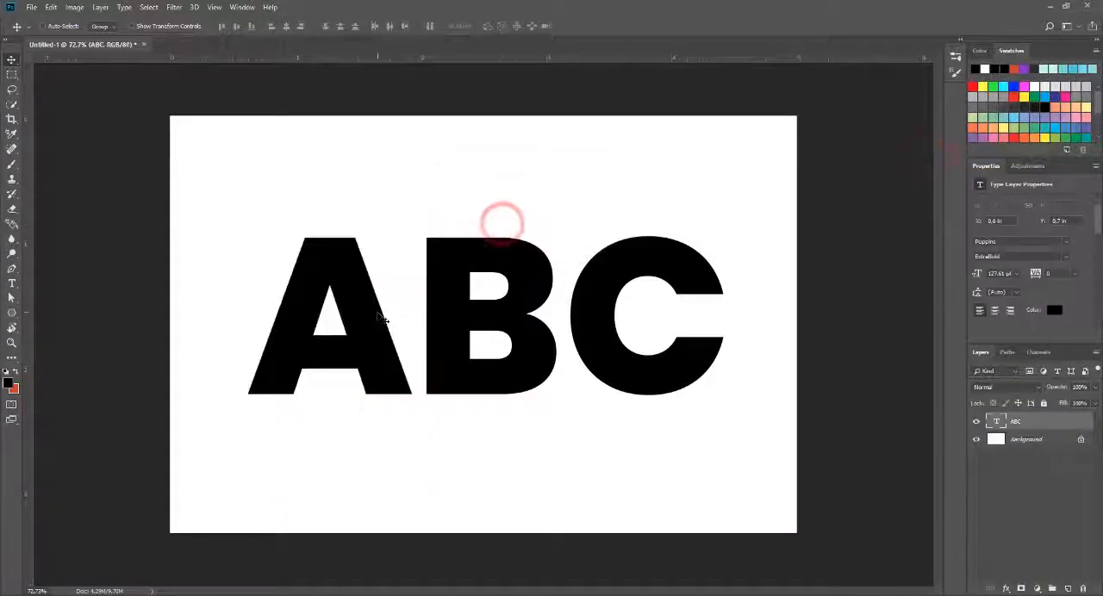
key(ctrl+z)
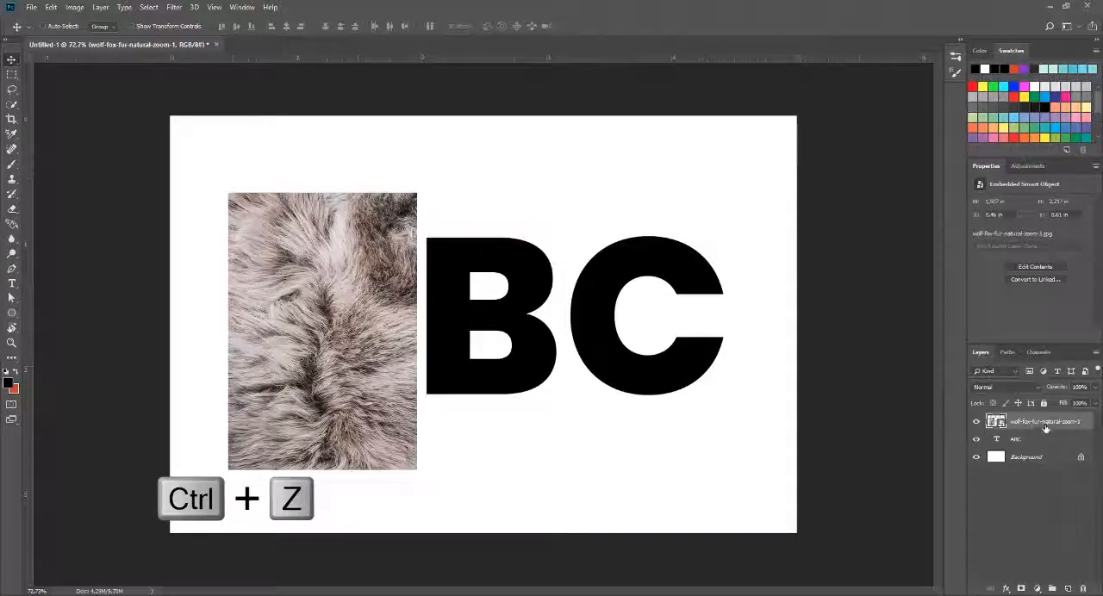
Step: Duplicate the wolf-fox-fur-natural-zoom-1 layer and place the copy over the letter B, level with and overlapping the original
right_click(1040, 421)
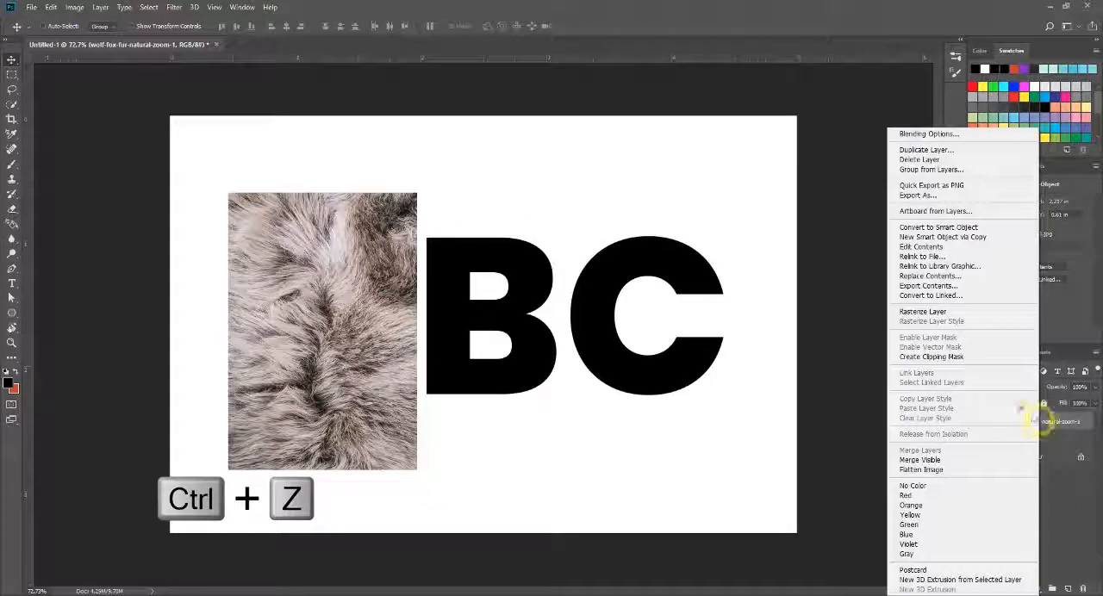
click(921, 151)
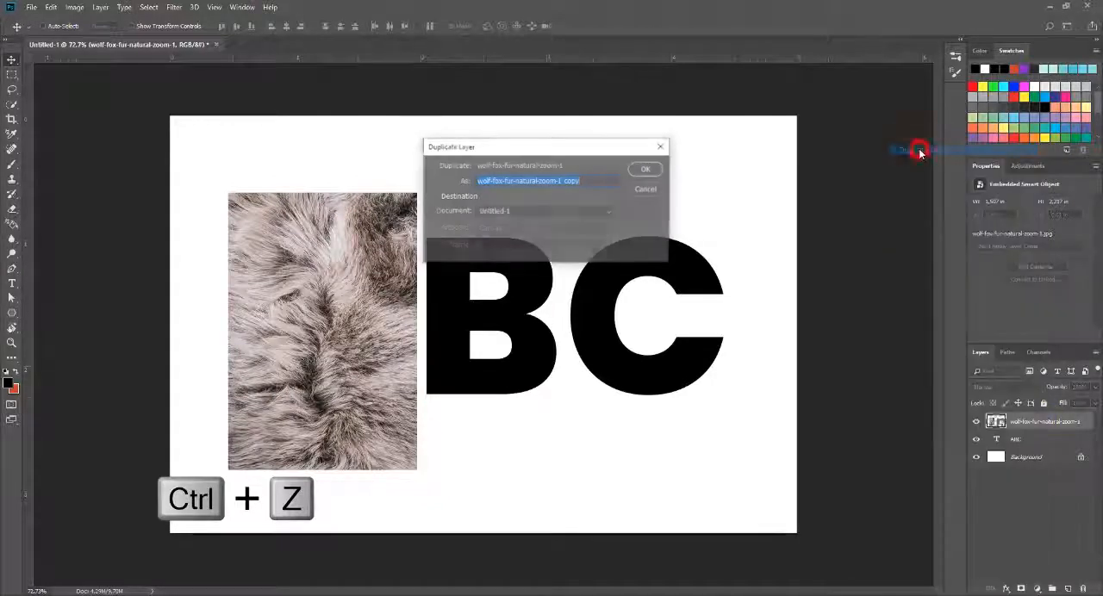
click(650, 171)
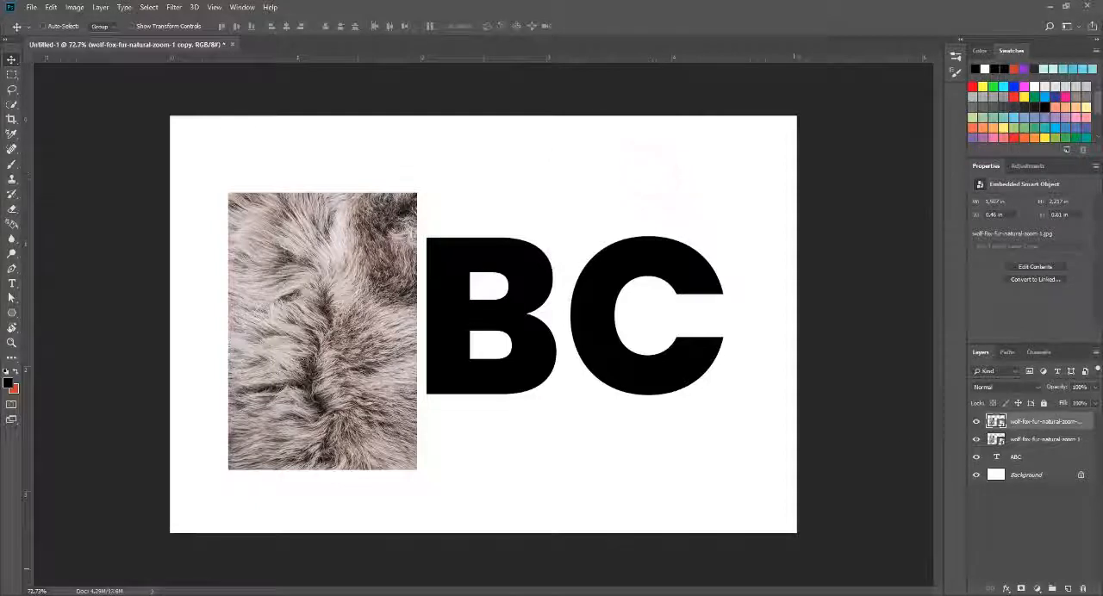
drag(322, 348, 559, 347)
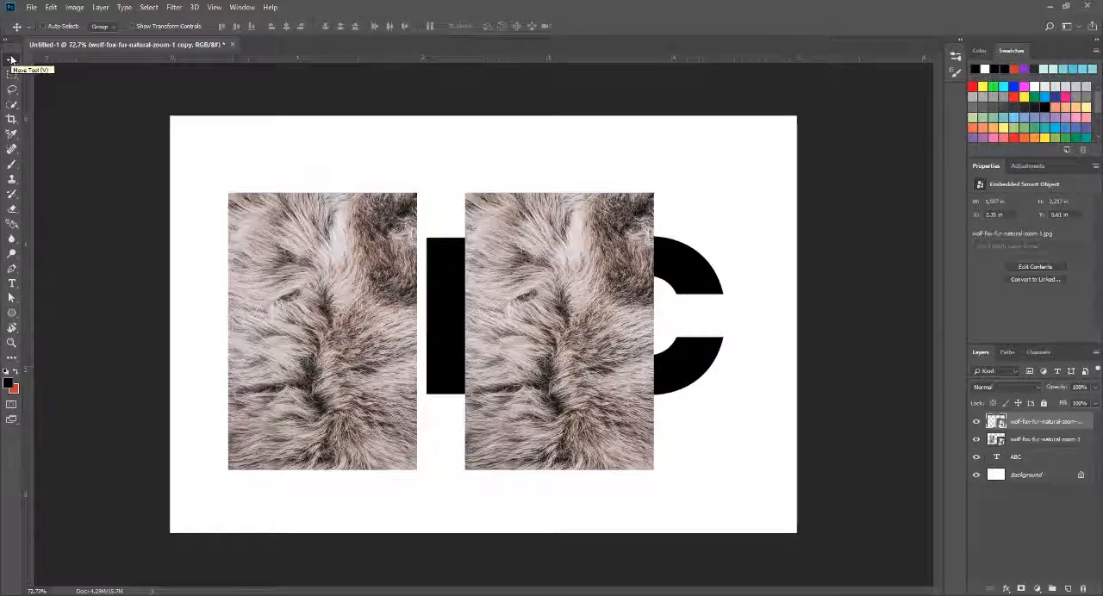
drag(605, 220, 556, 229)
drag(527, 314, 511, 316)
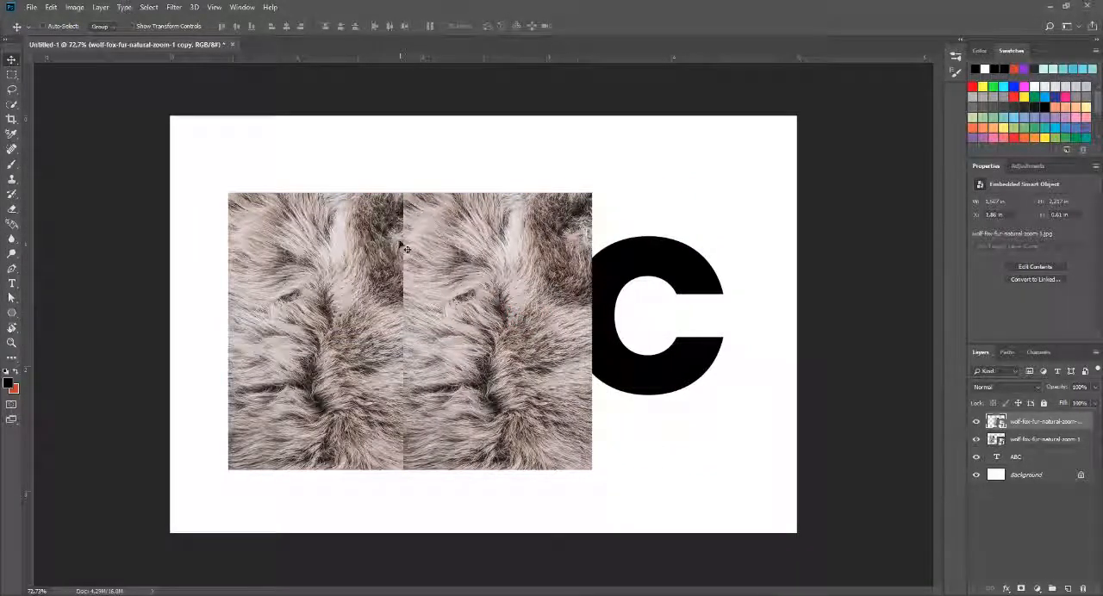
drag(479, 345, 476, 340)
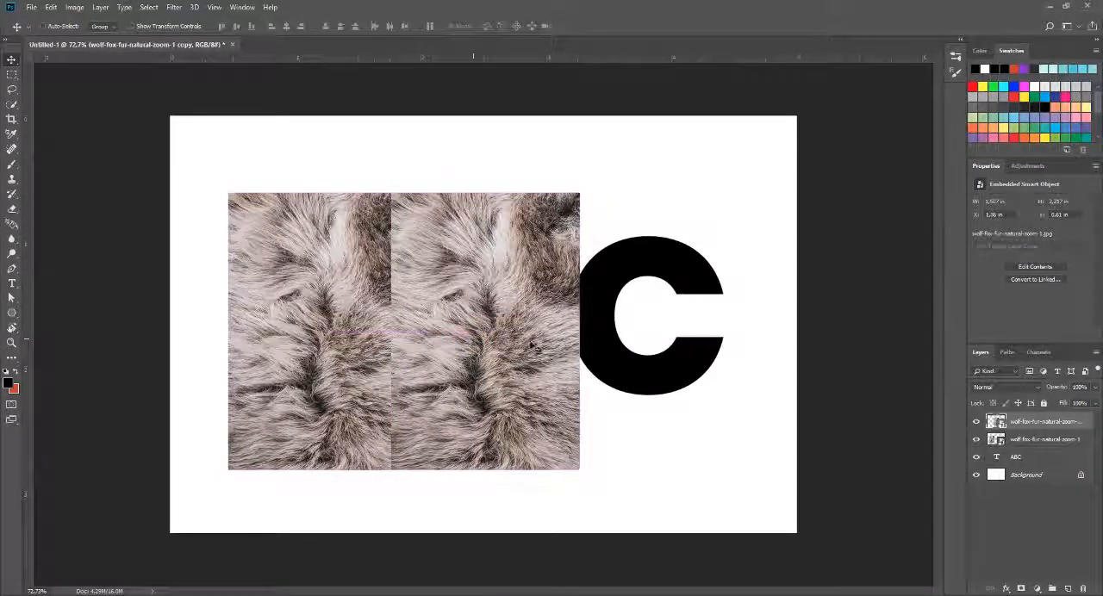
Step: Duplicate the fur copy and place the new one over the letter C, level with and overlapping the middle piece
right_click(1046, 421)
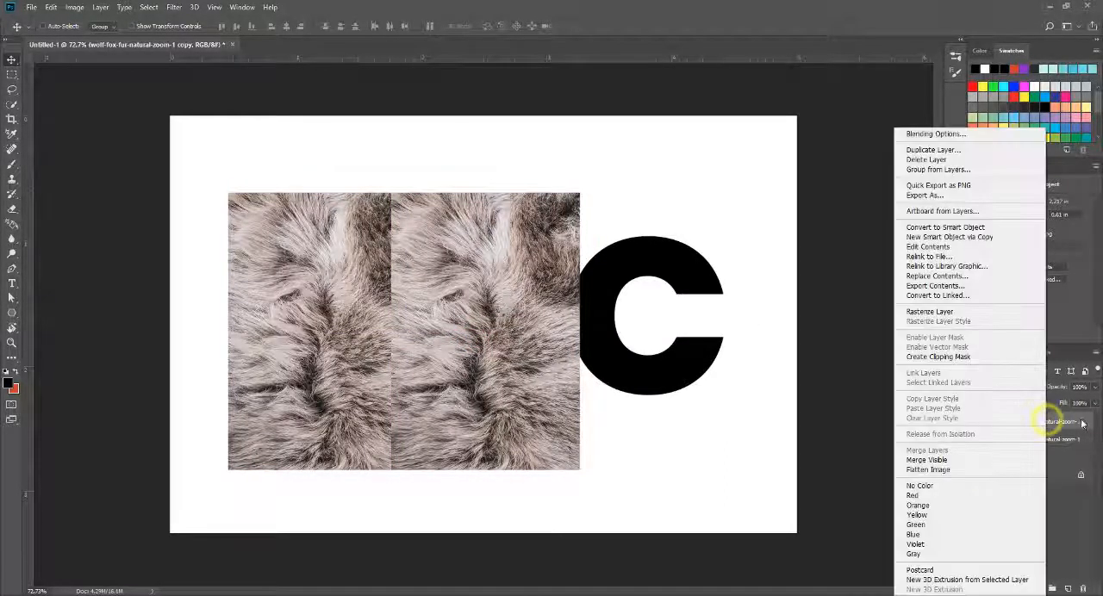
click(948, 151)
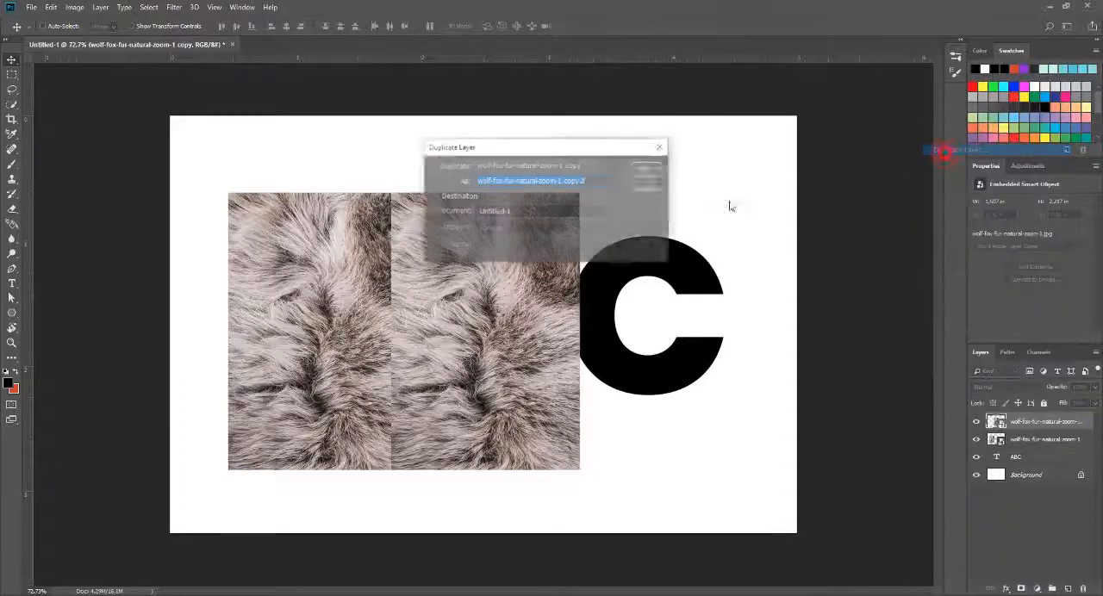
click(649, 172)
drag(412, 322, 571, 321)
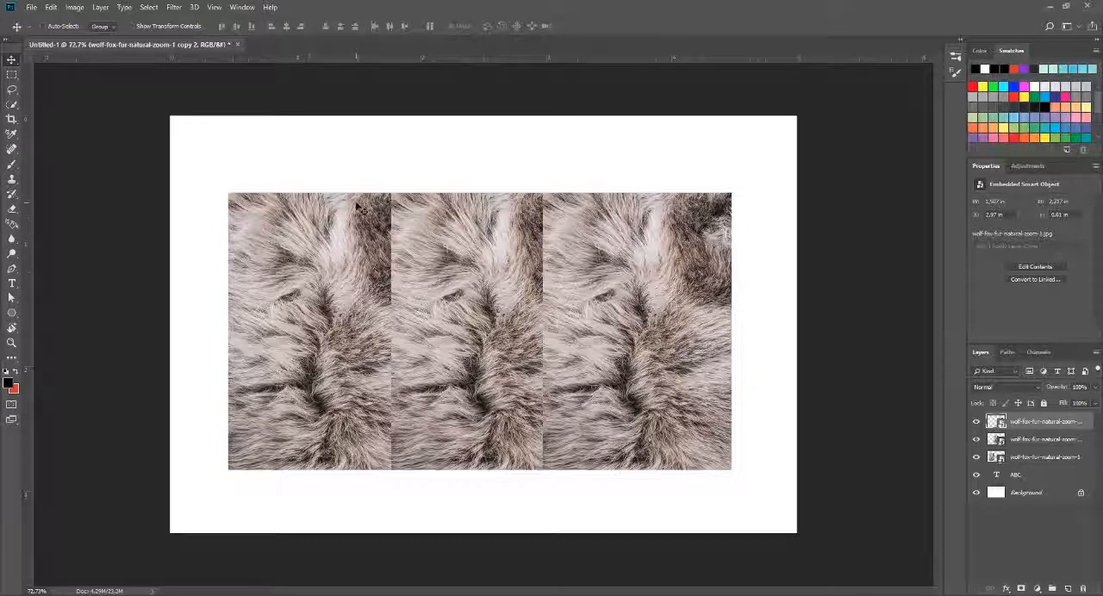
Step: Create a new 200 × 200 pixel document at 300 pixels/inch with a white background
click(32, 7)
click(43, 24)
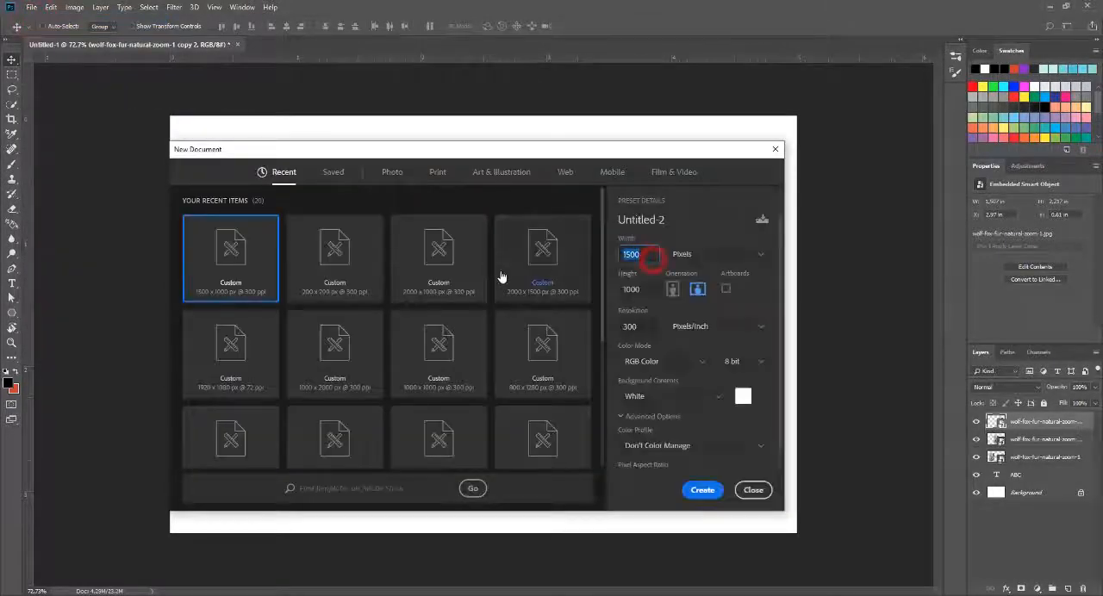
text(200)
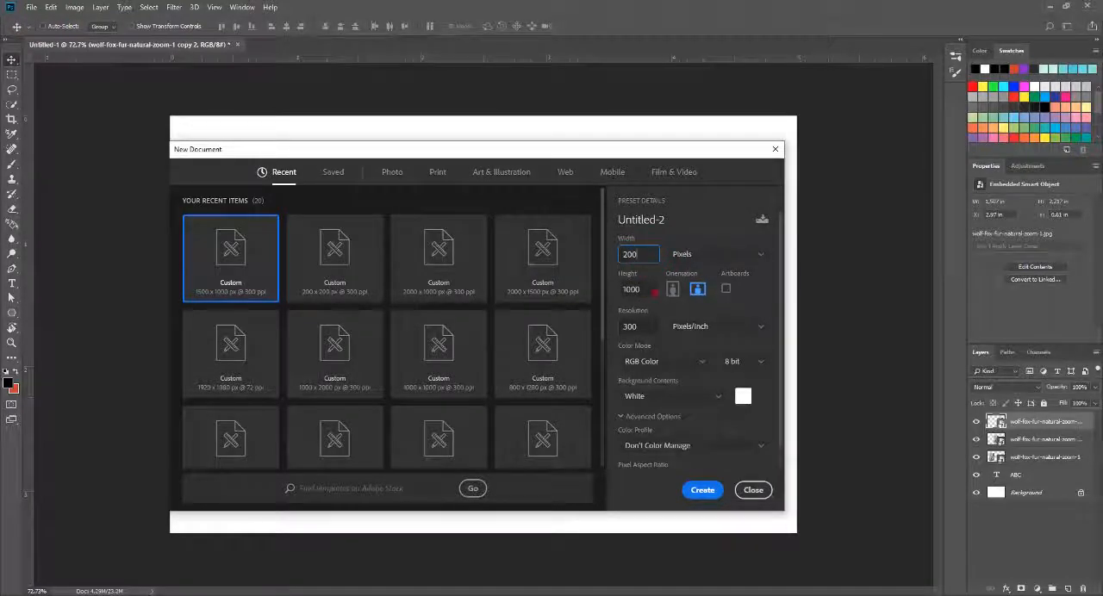
click(644, 289)
text(200)
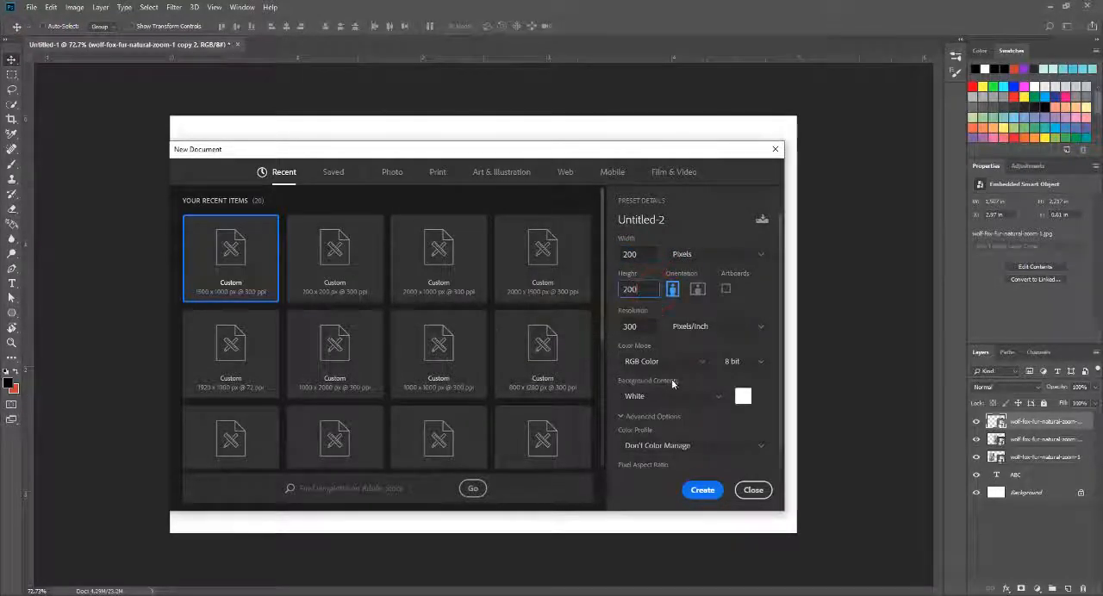
click(689, 486)
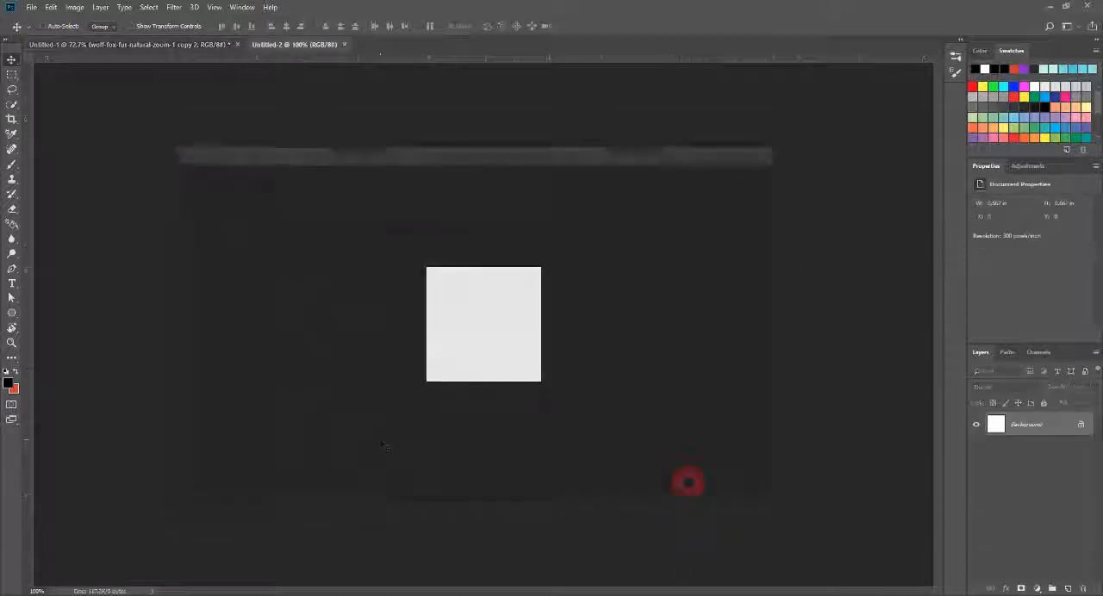
key(ctrl+0)
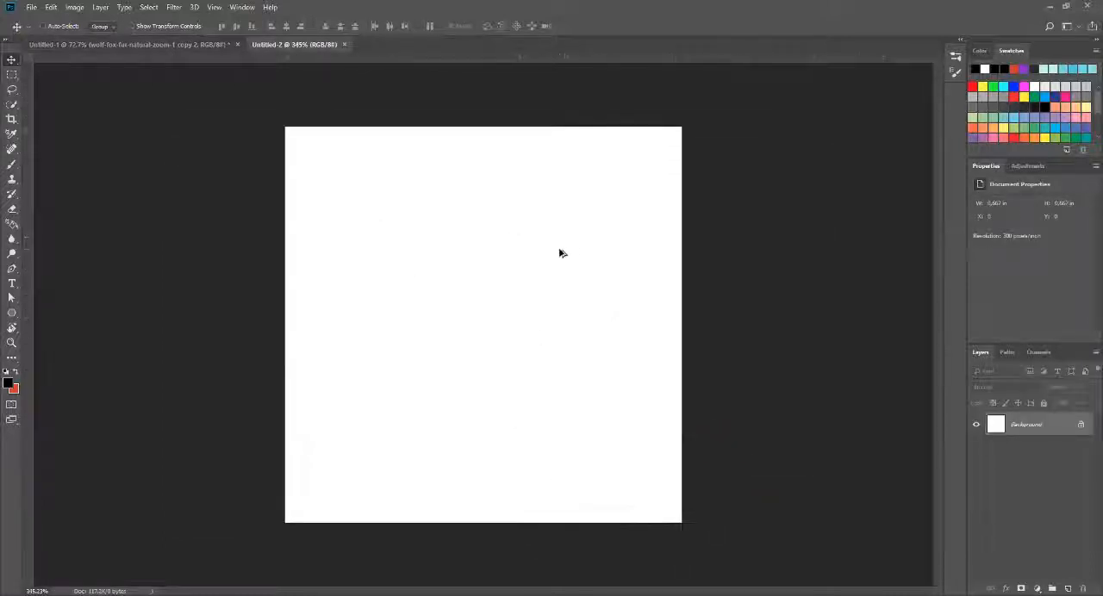
scroll(560, 251, up, 1)
scroll(568, 229, down, 1)
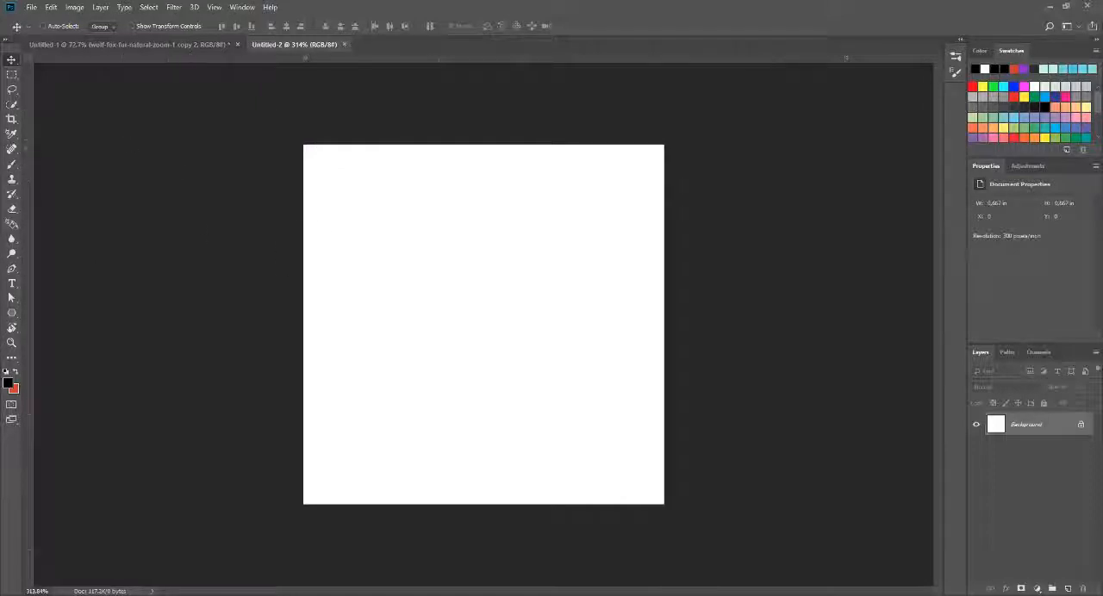
Step: Activate the Brush tool and choose the Soft Round tip from the General Brushes
right_click(15, 166)
click(52, 163)
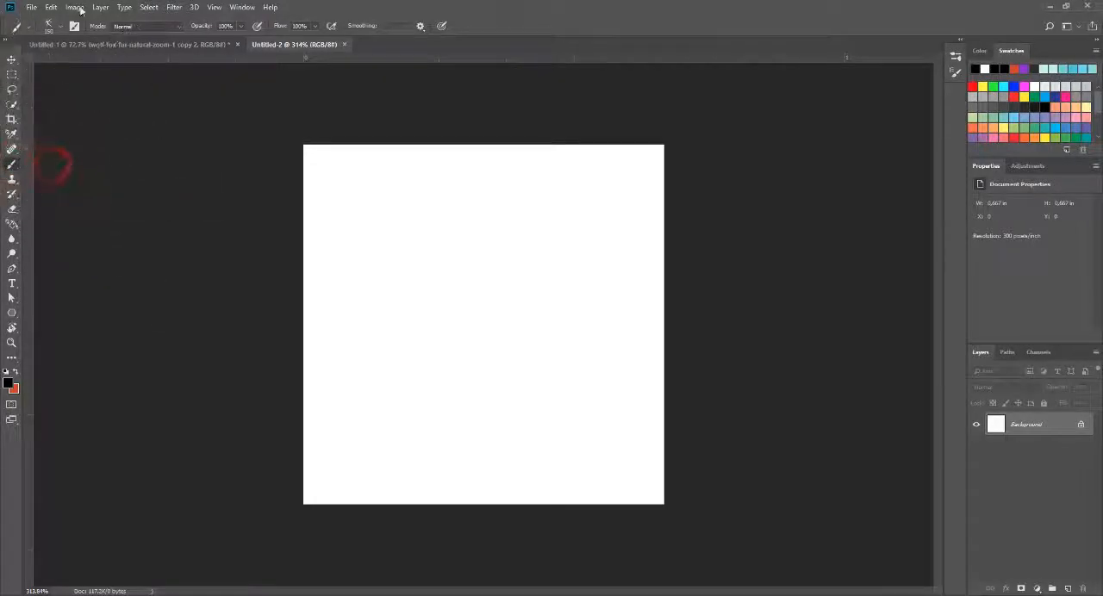
click(49, 25)
scroll(691, 208, up, 2)
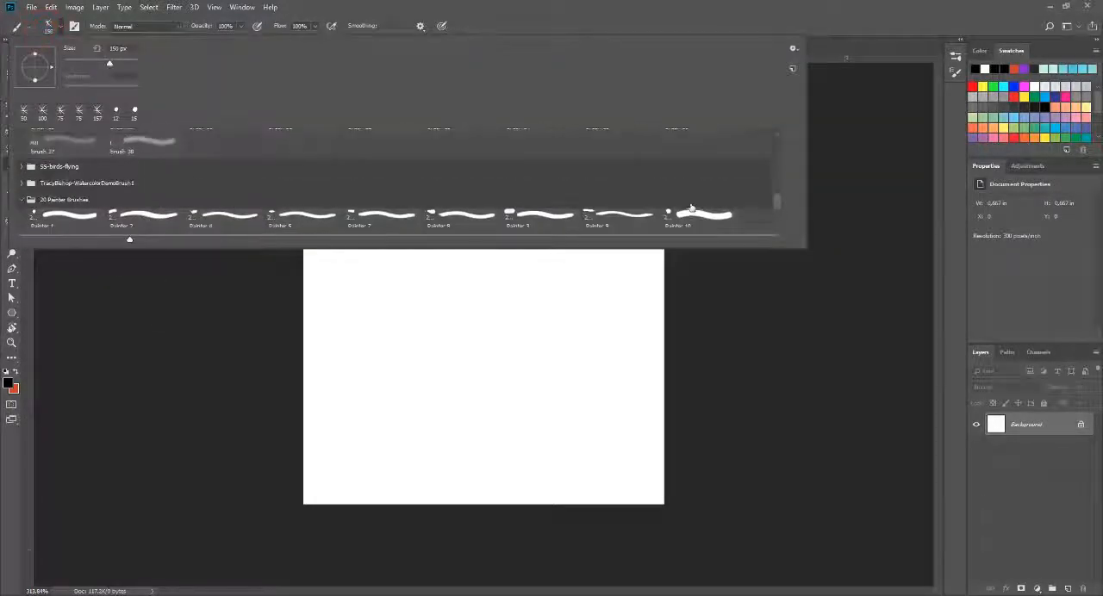
scroll(691, 208, up, 1)
drag(775, 196, 783, 131)
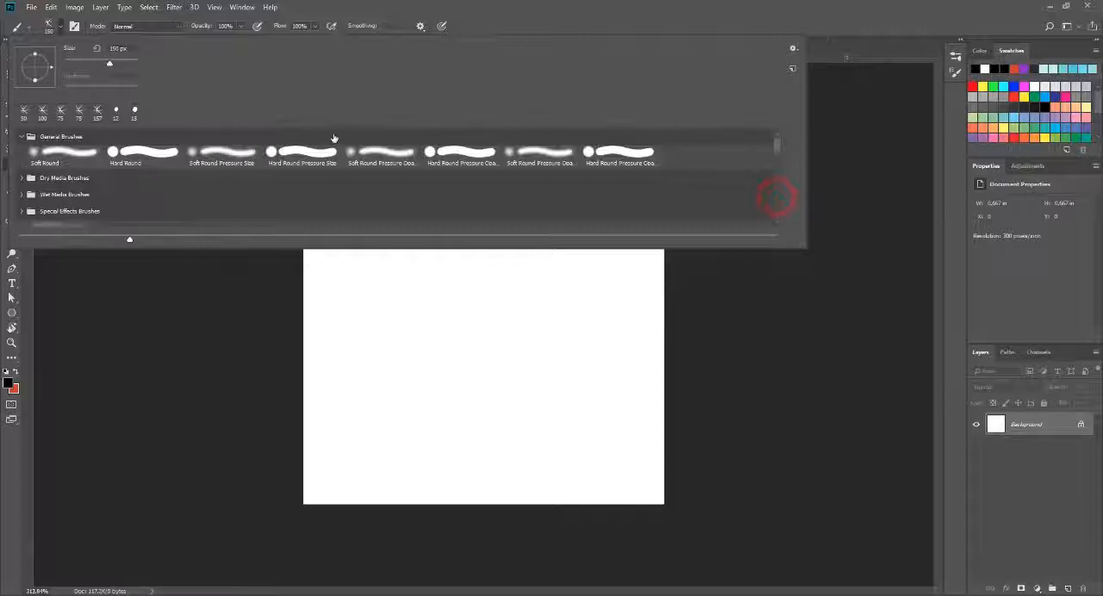
click(139, 159)
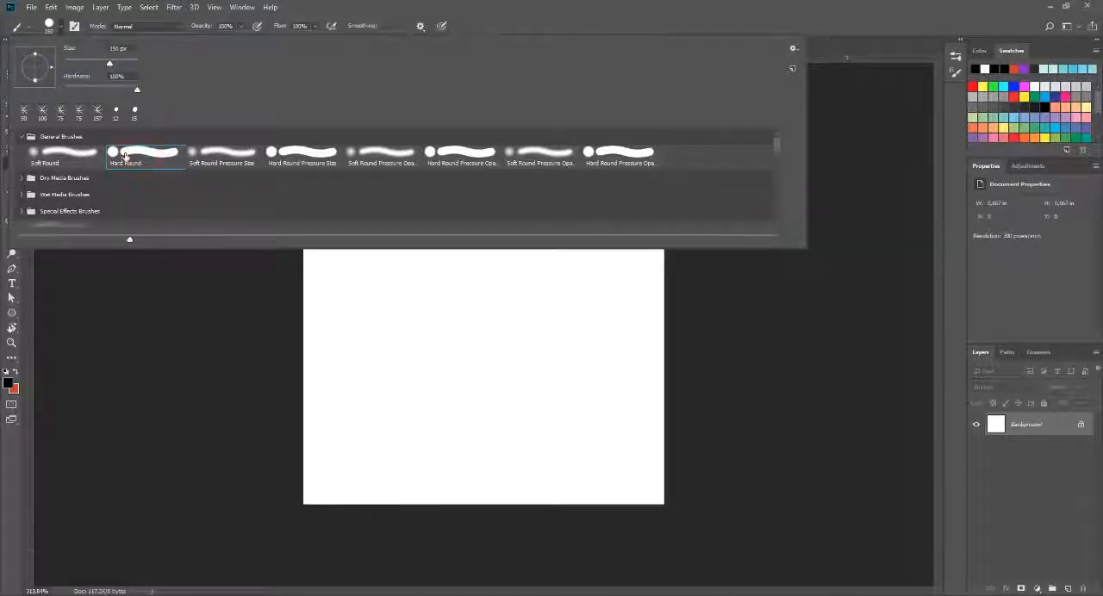
click(39, 161)
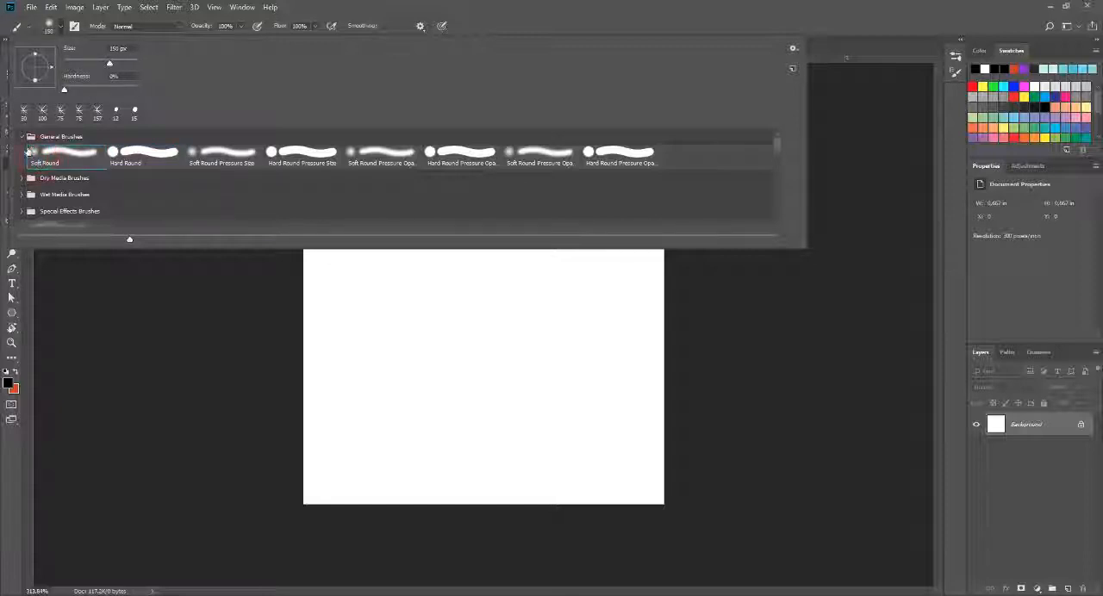
click(521, 3)
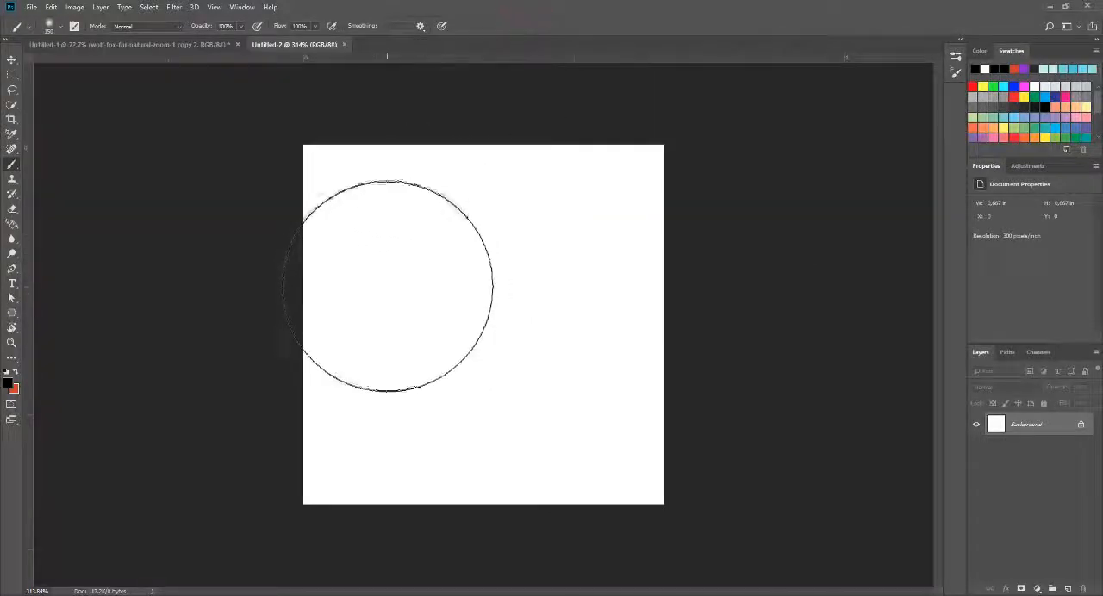
Step: Reduce the soft brush to 80 px, try a stroke on the blank canvas, and undo it
key(bracketleft)
key(bracketleft)
key(bracketleft)
drag(414, 238, 456, 392)
key(ctrl+z)
Step: Switch the brush to the Hard Round tip, try a stroke on the canvas, and undo it
click(50, 25)
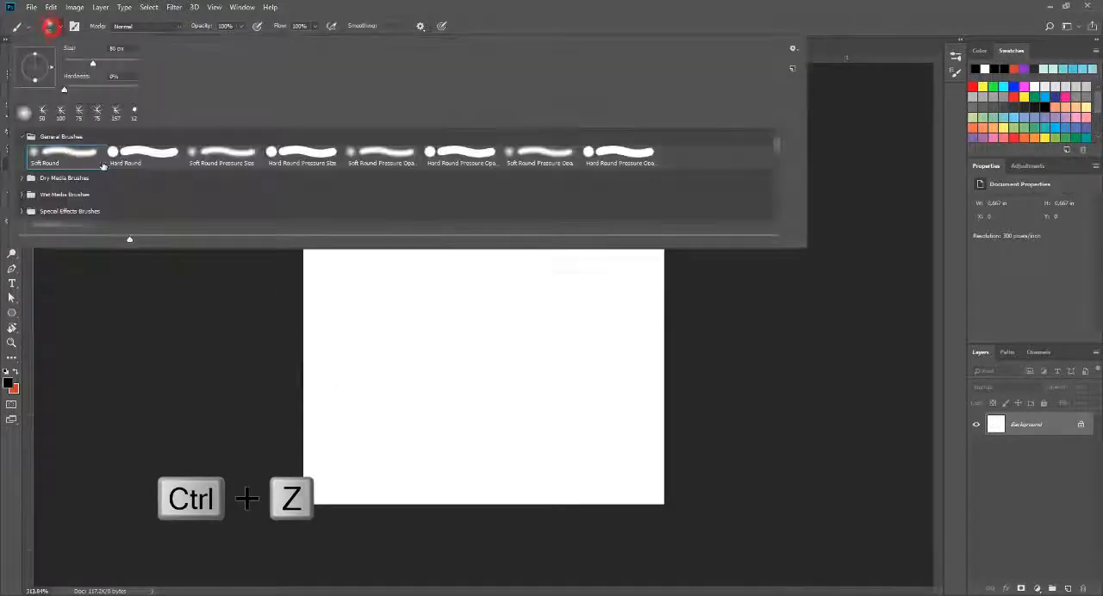
click(132, 154)
click(487, 3)
mouse_move(411, 242)
mouse_down()
mouse_move(462, 306)
mouse_move(559, 365)
mouse_up()
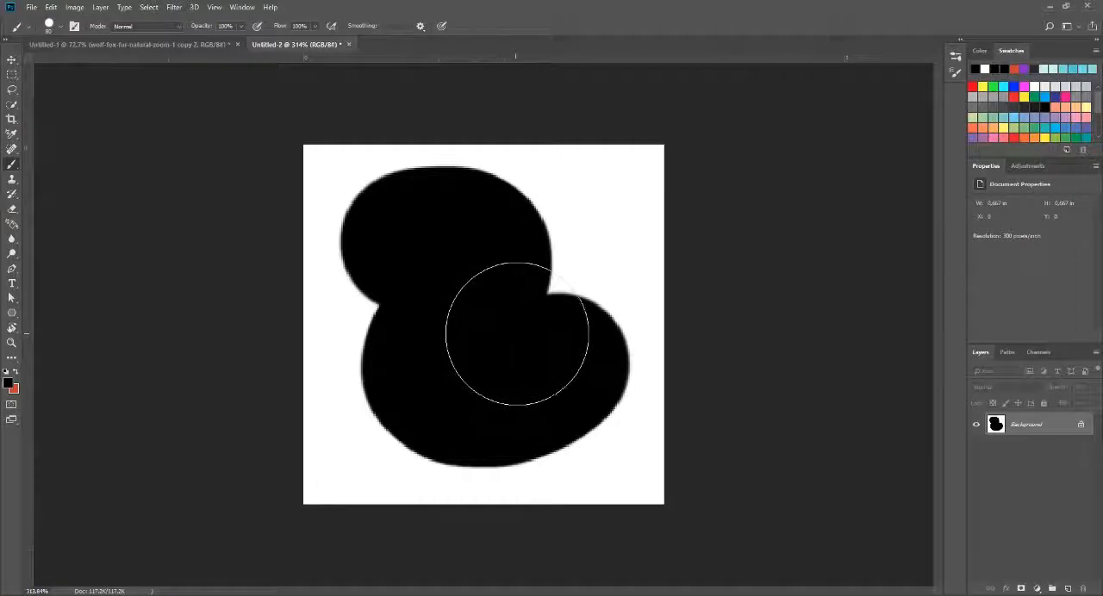
key(ctrl+z)
Step: Set the Hard Round brush size to 20 px, try a stroke on the canvas, and undo it
click(49, 26)
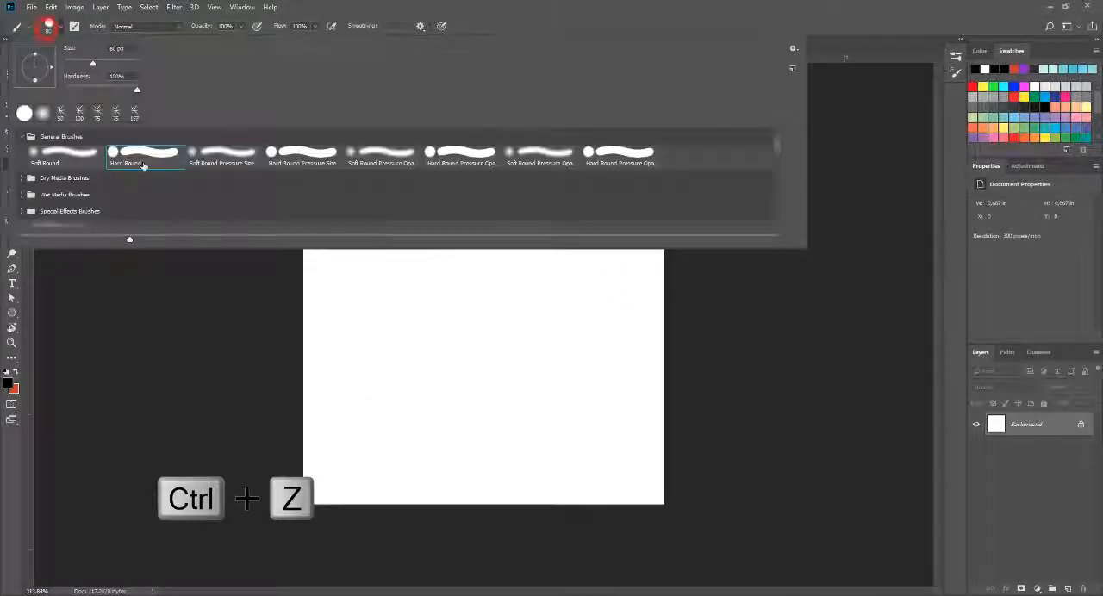
click(144, 160)
click(129, 47)
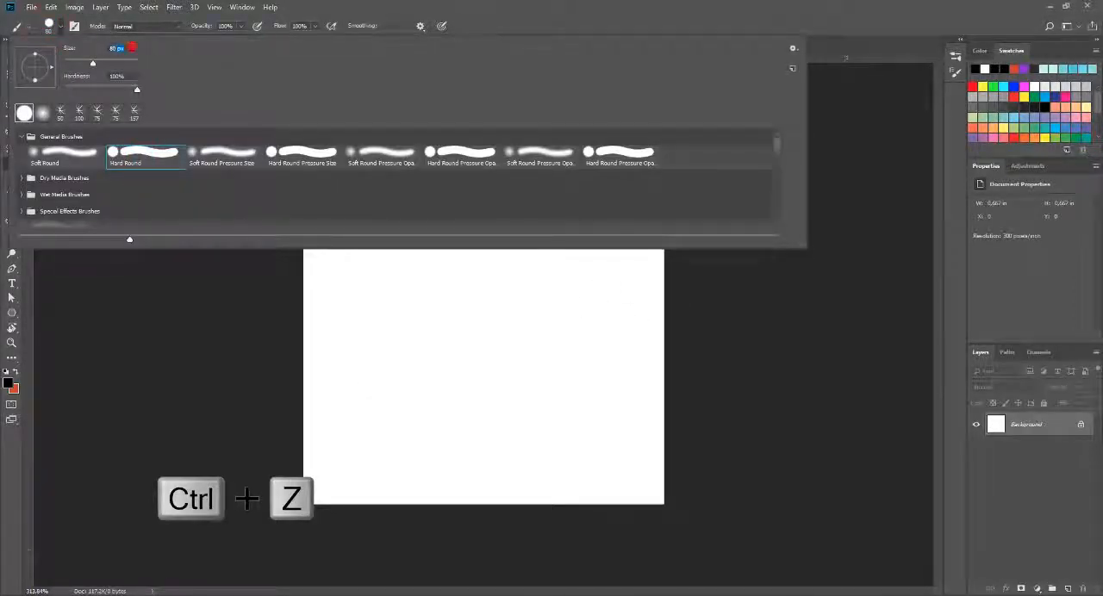
text(20)
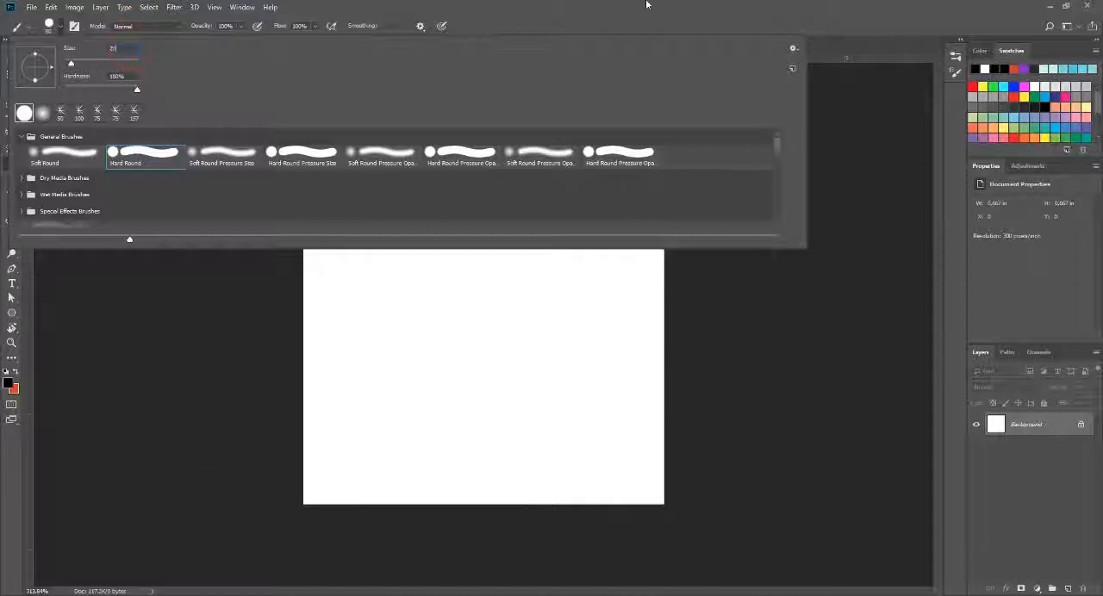
click(646, 5)
mouse_move(549, 203)
mouse_down()
mouse_move(464, 272)
mouse_move(398, 387)
mouse_up()
key(ctrl+z)
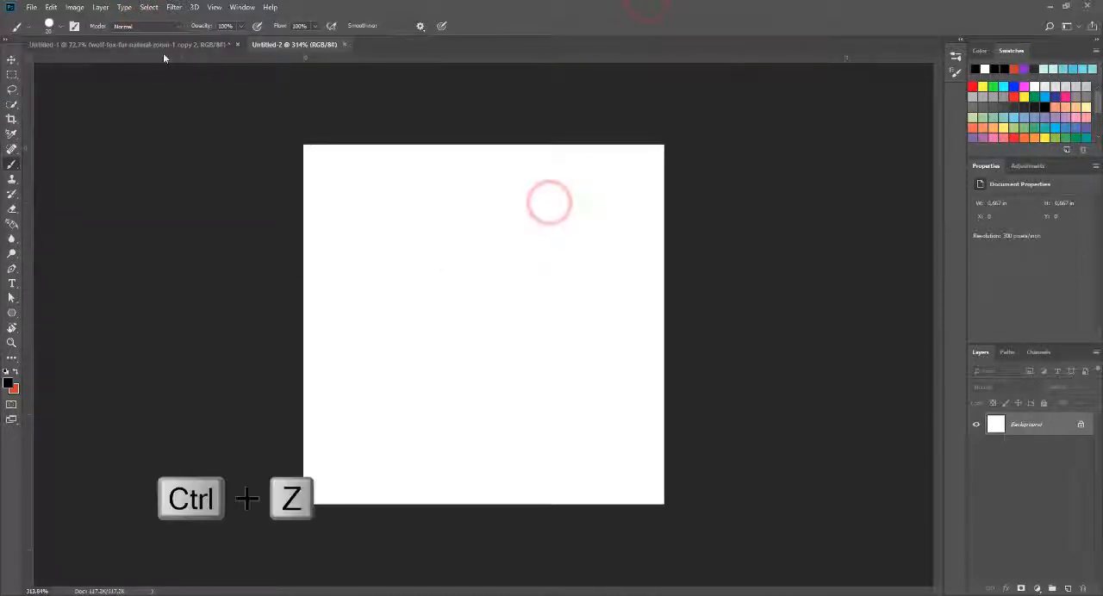
Step: Set the Hard Round brush size to 10 px and paint a curved S-shaped black stroke down the canvas
click(50, 26)
click(130, 47)
text(10)
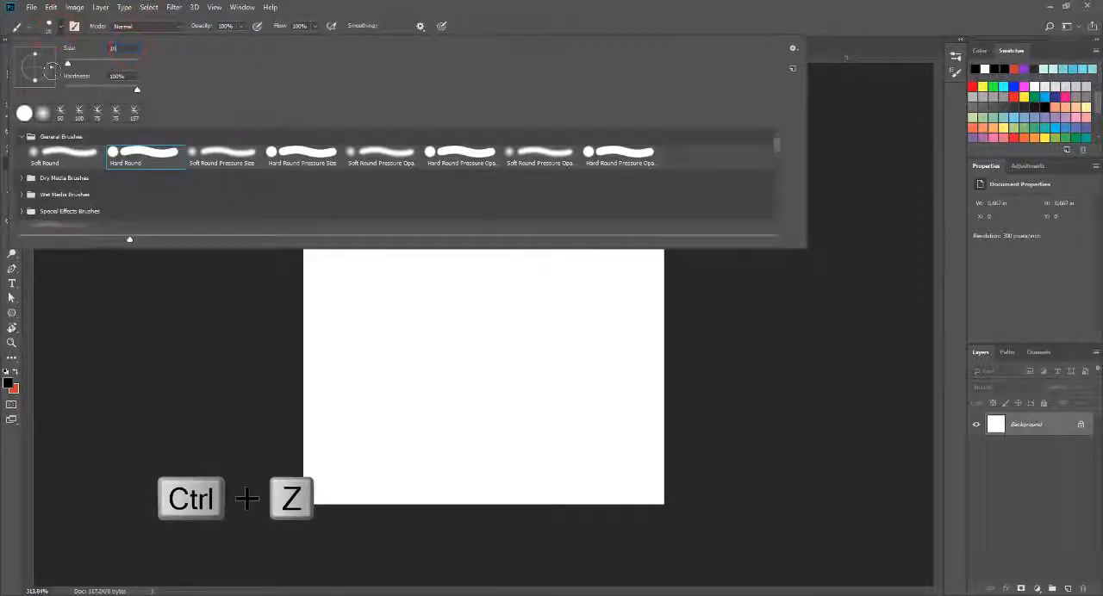
click(585, 4)
mouse_move(506, 216)
mouse_down()
mouse_move(444, 255)
mouse_move(364, 405)
mouse_up()
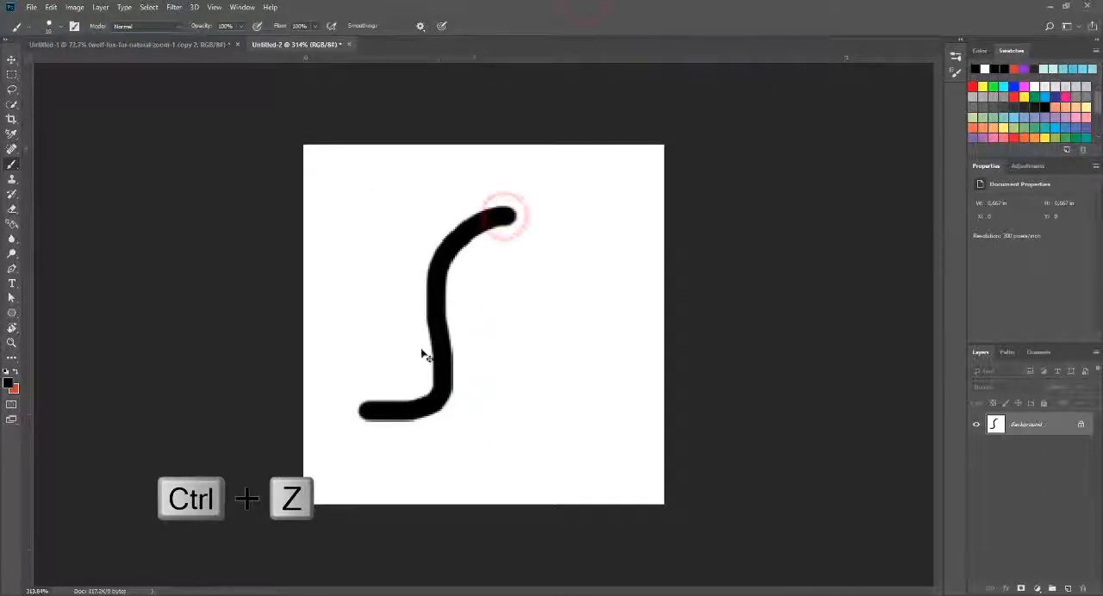
Step: Undo the S-shaped black stroke on the canvas
key(ctrl+z)
click(49, 26)
key(Escape)
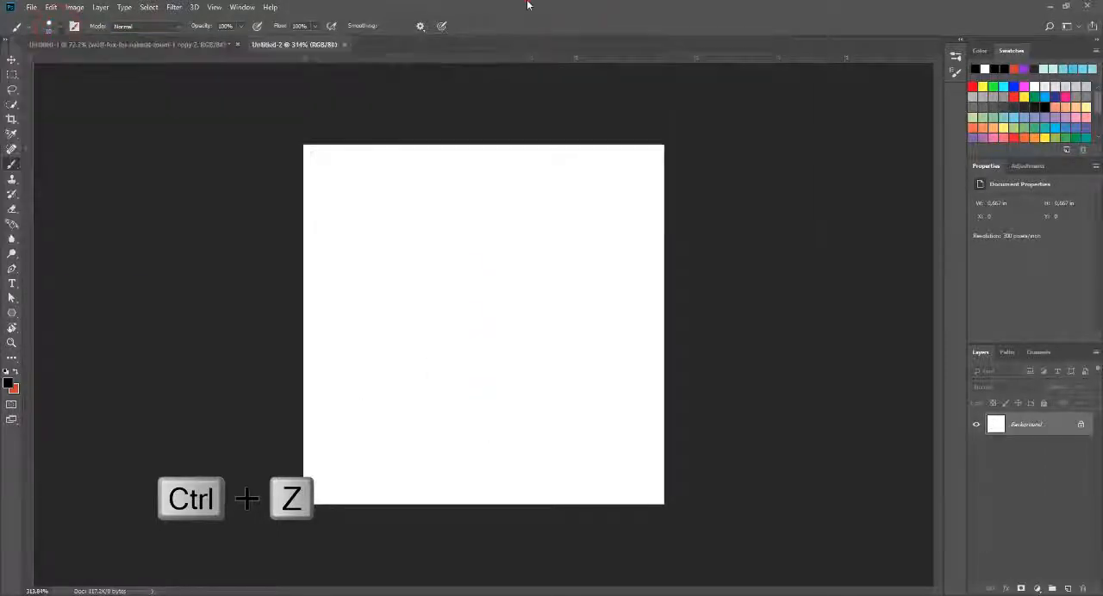
Step: Try two curved freehand strokes on the blank canvas, undoing each one
drag(472, 239, 392, 448)
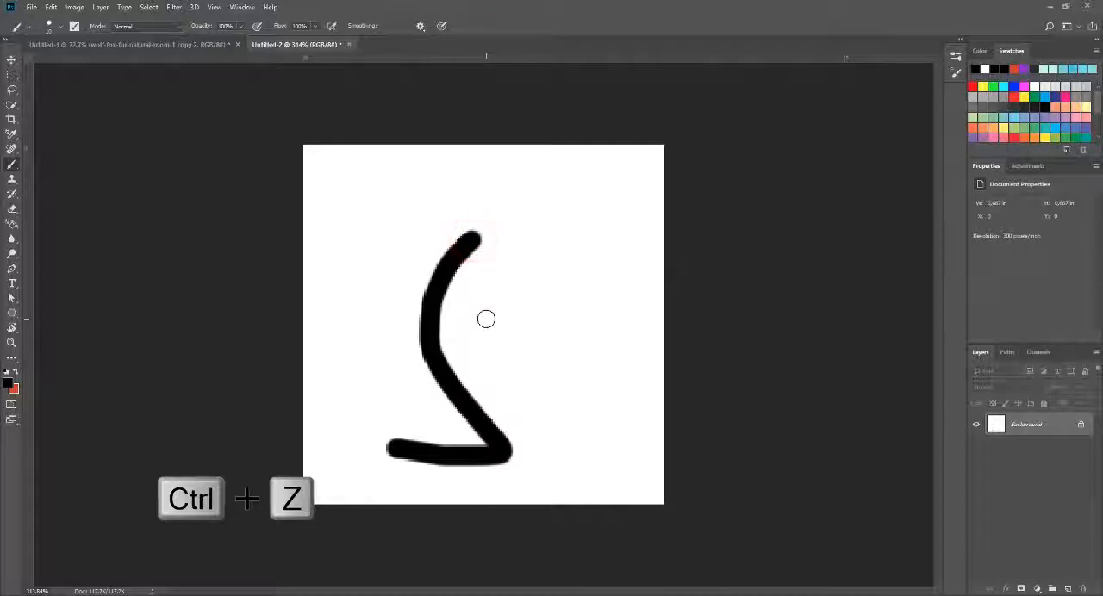
key(ctrl+z)
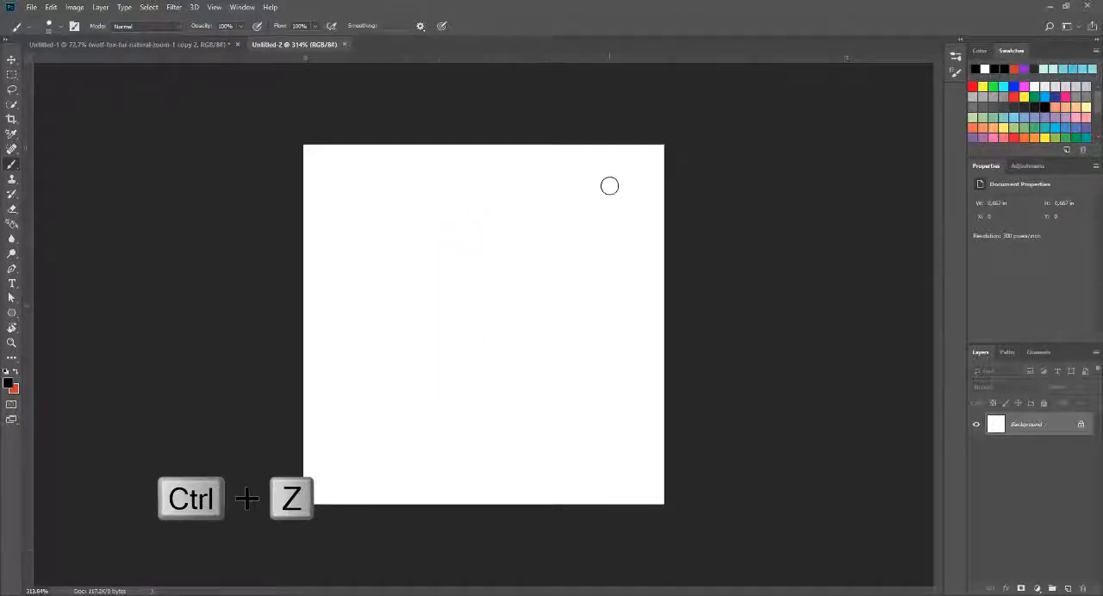
mouse_move(608, 183)
mouse_down()
mouse_move(469, 390)
mouse_move(387, 439)
mouse_up()
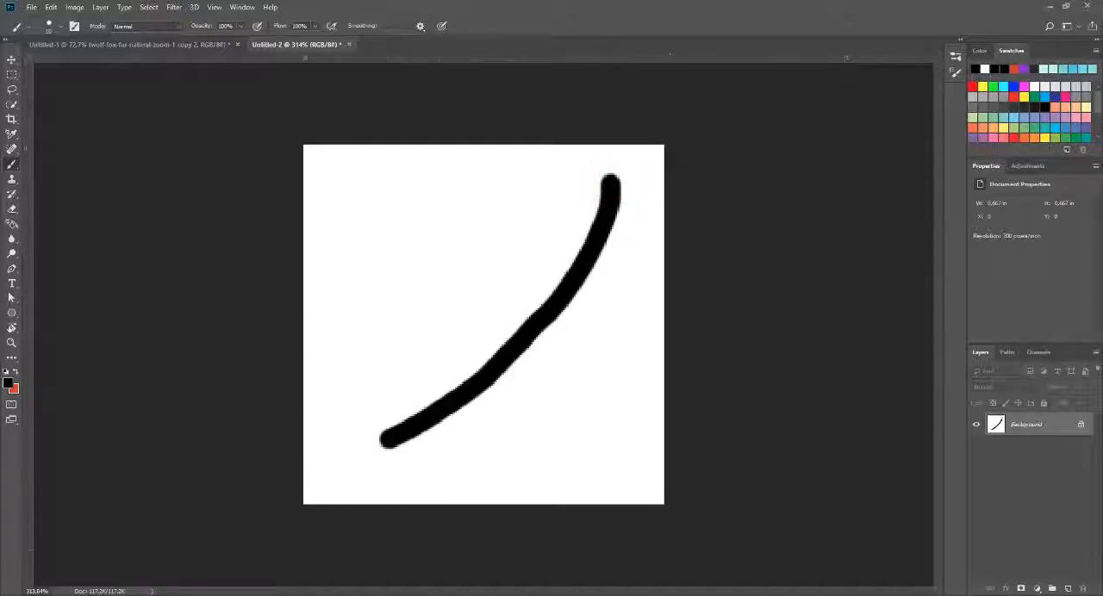
key(ctrl+z)
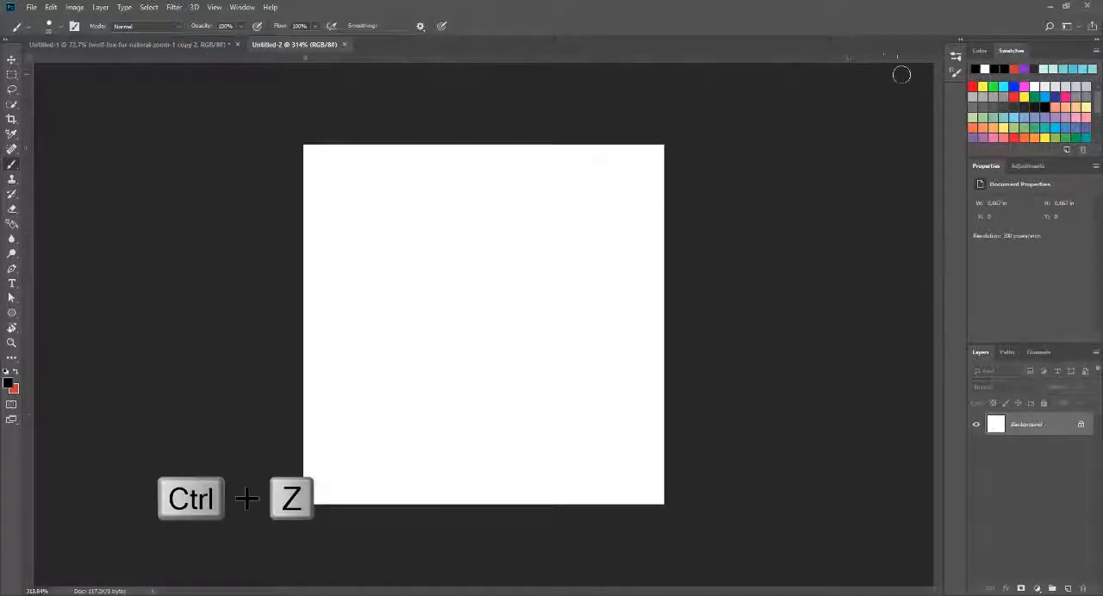
Step: Display the Hard Round brush's tip shape settings and reduce its spacing to the minimum
click(248, 8)
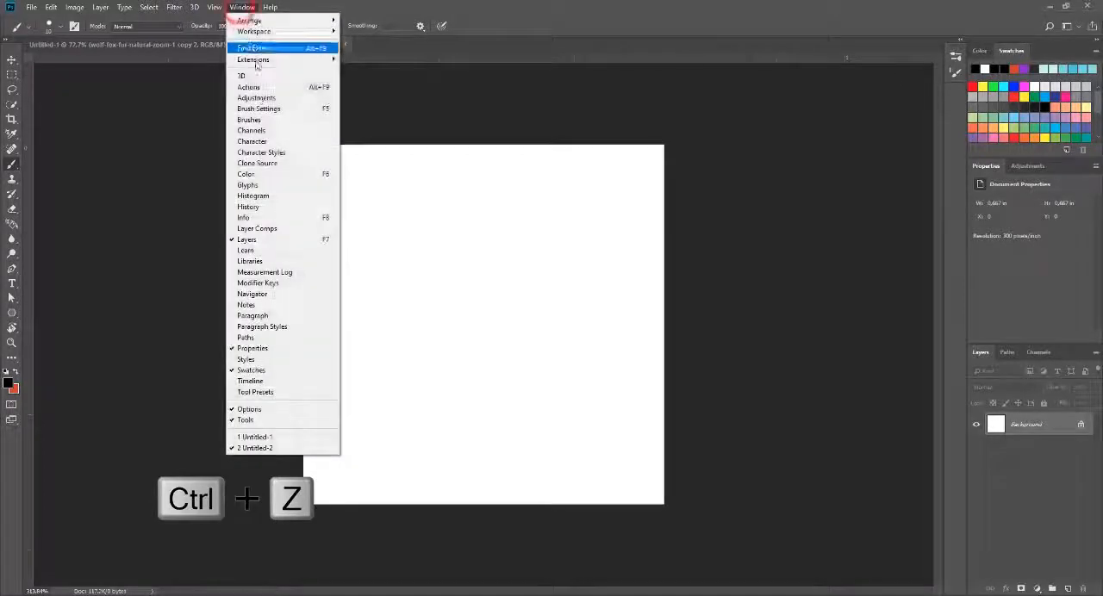
click(253, 119)
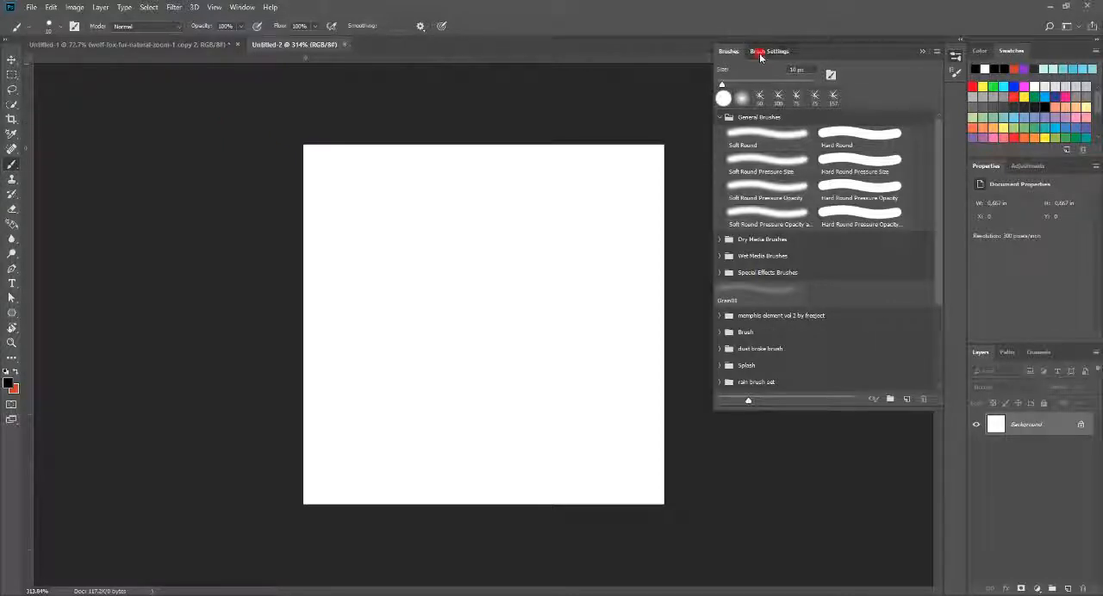
click(760, 54)
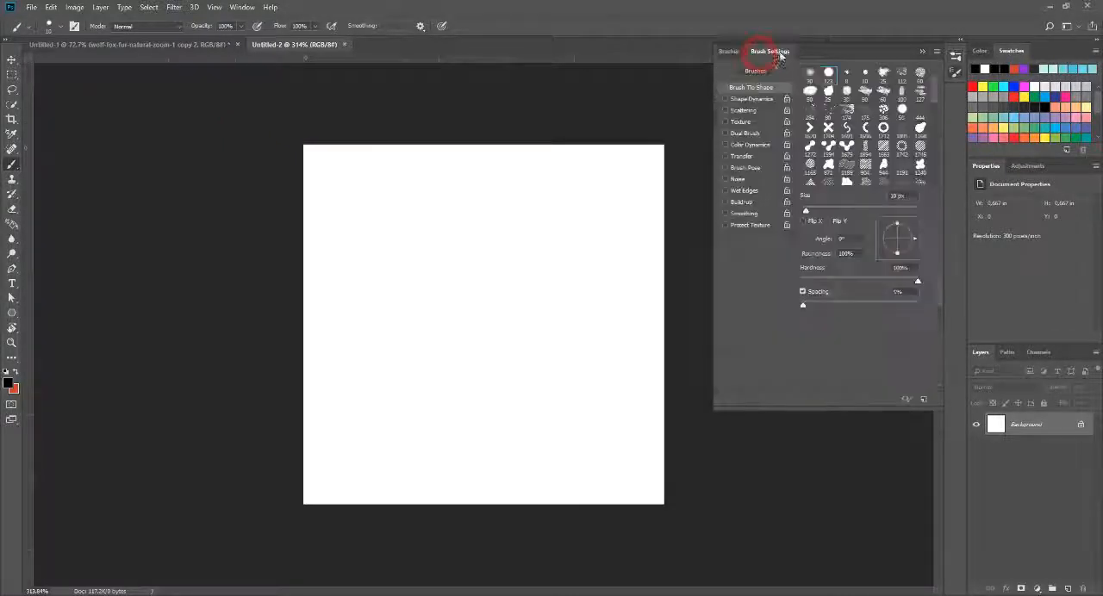
click(730, 51)
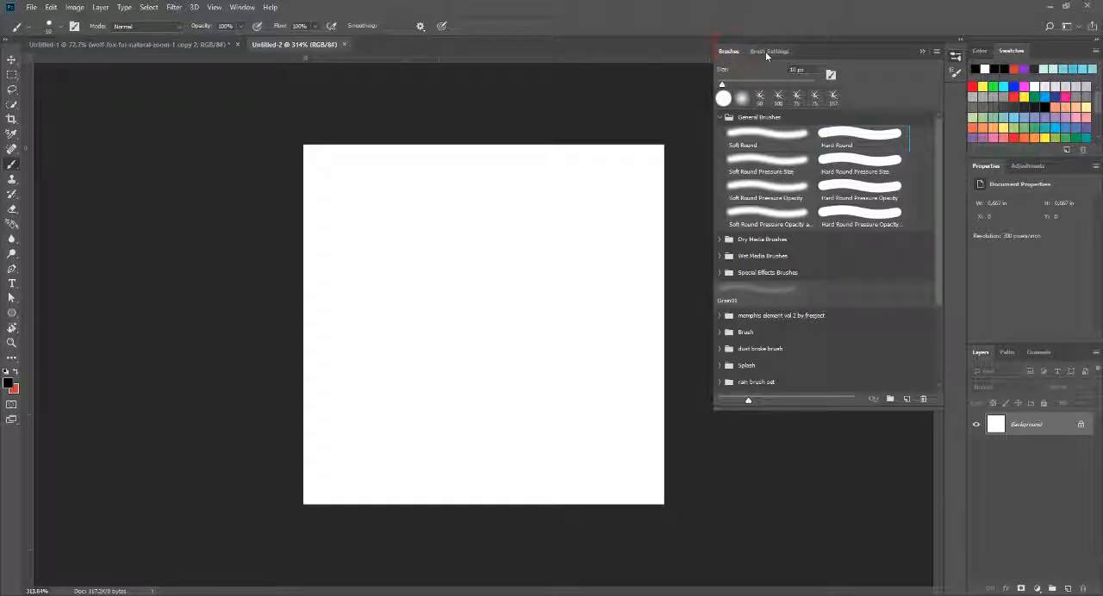
click(766, 51)
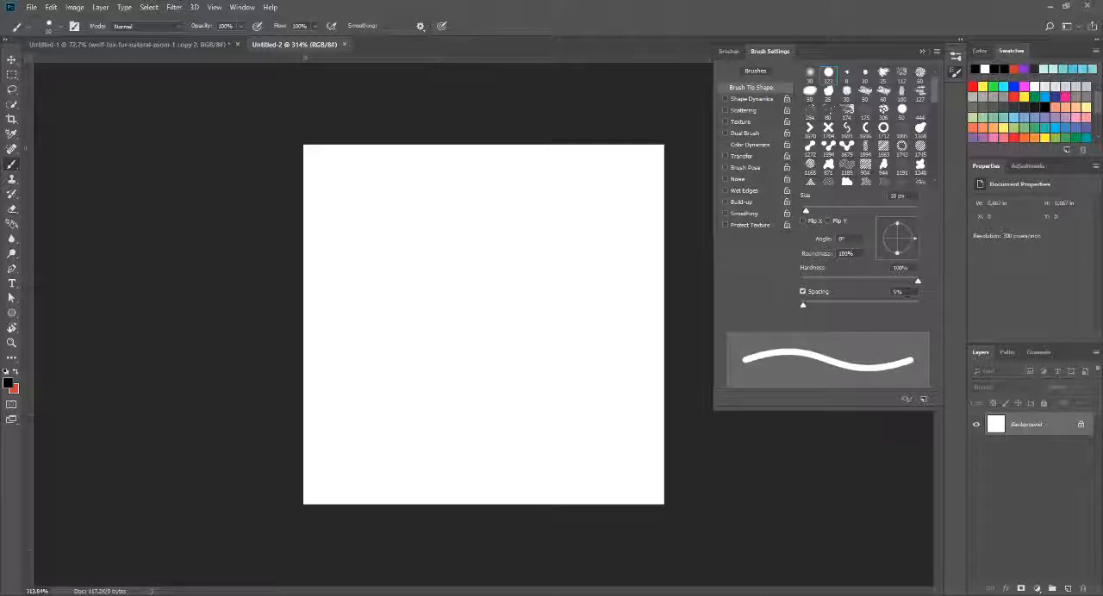
drag(803, 305, 800, 305)
Step: Enable Shape Dynamics for the brush and set the Size Jitter control to Pen Pressure
click(733, 100)
click(757, 100)
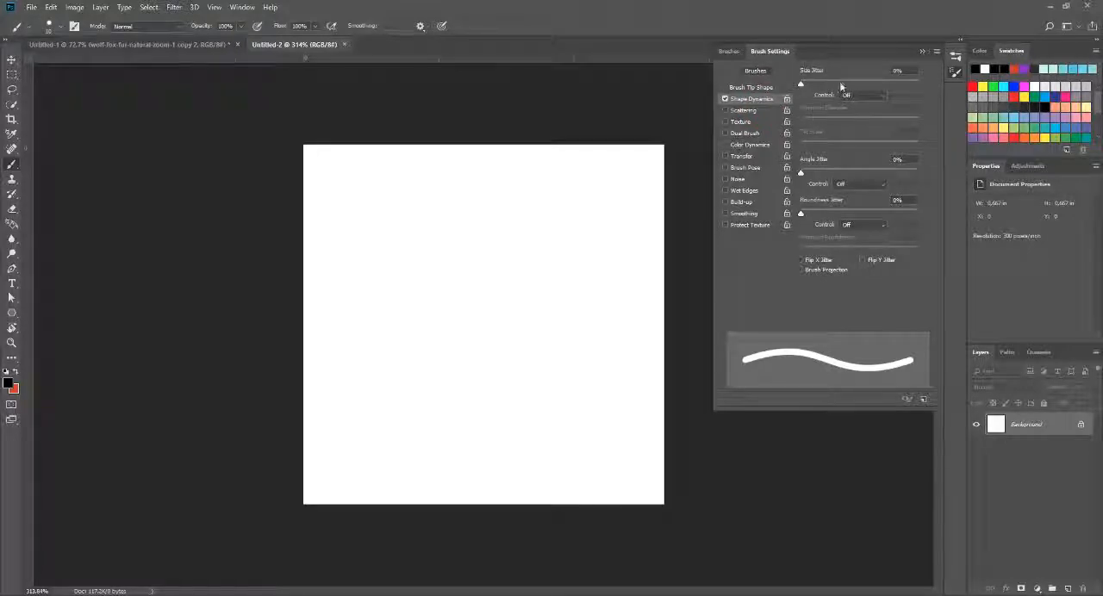
click(876, 95)
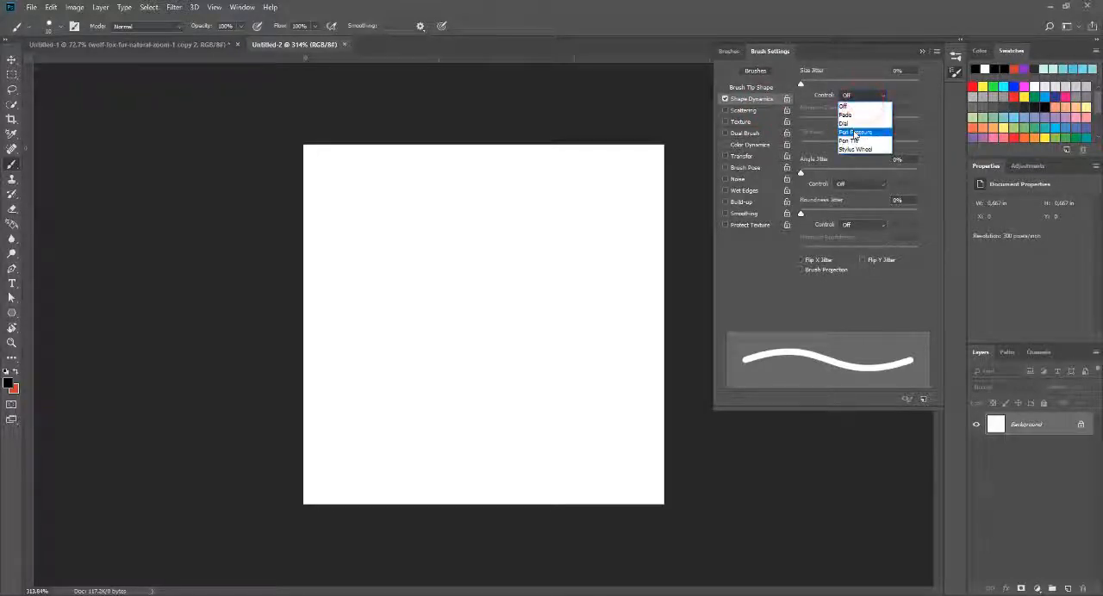
click(854, 134)
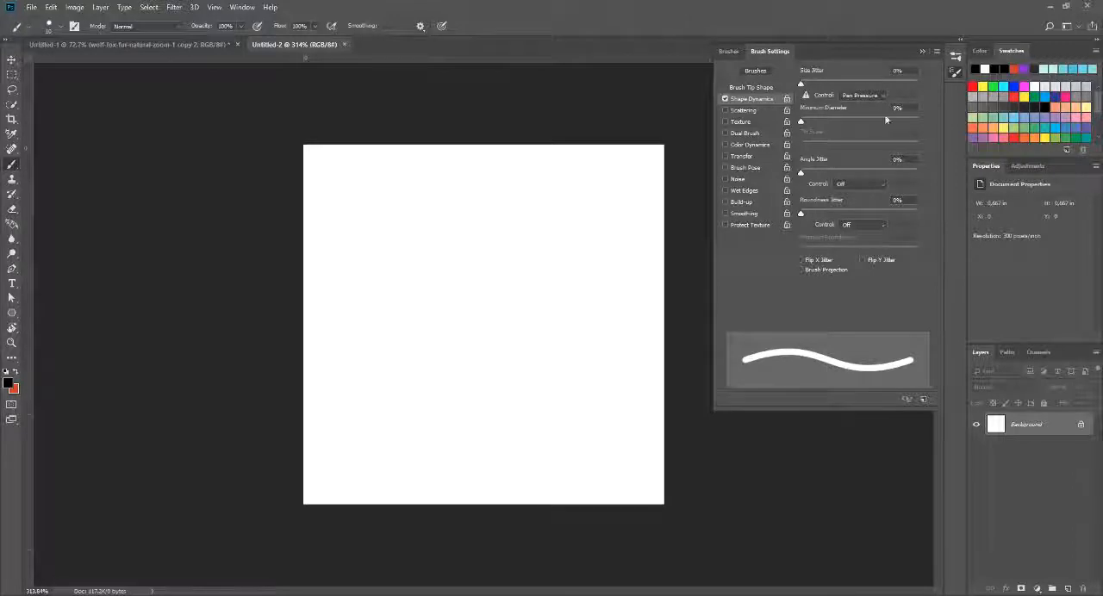
click(850, 95)
click(862, 95)
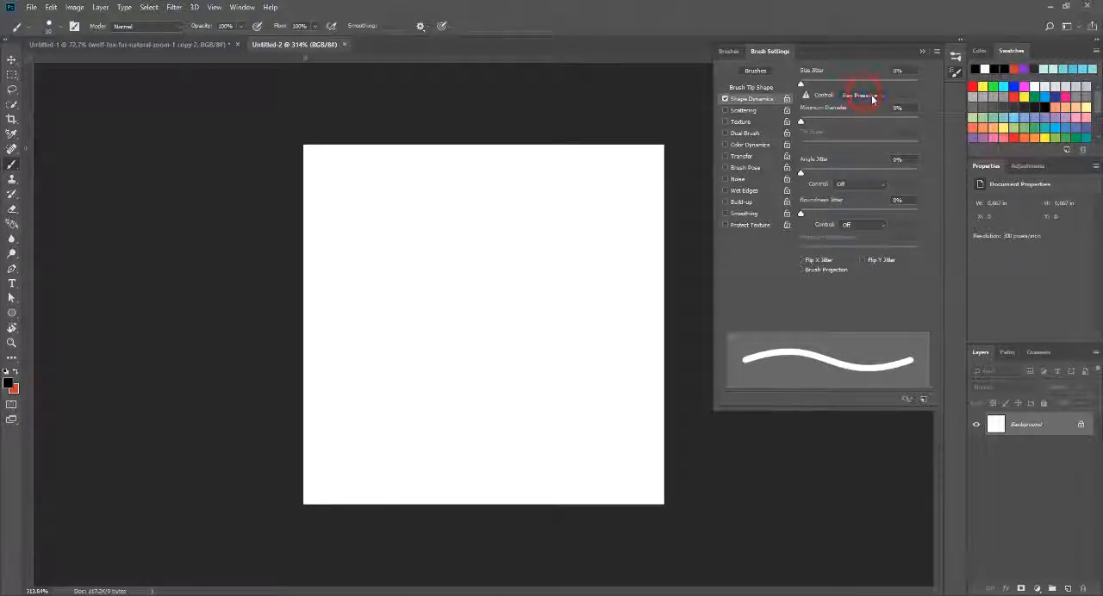
click(870, 97)
click(866, 130)
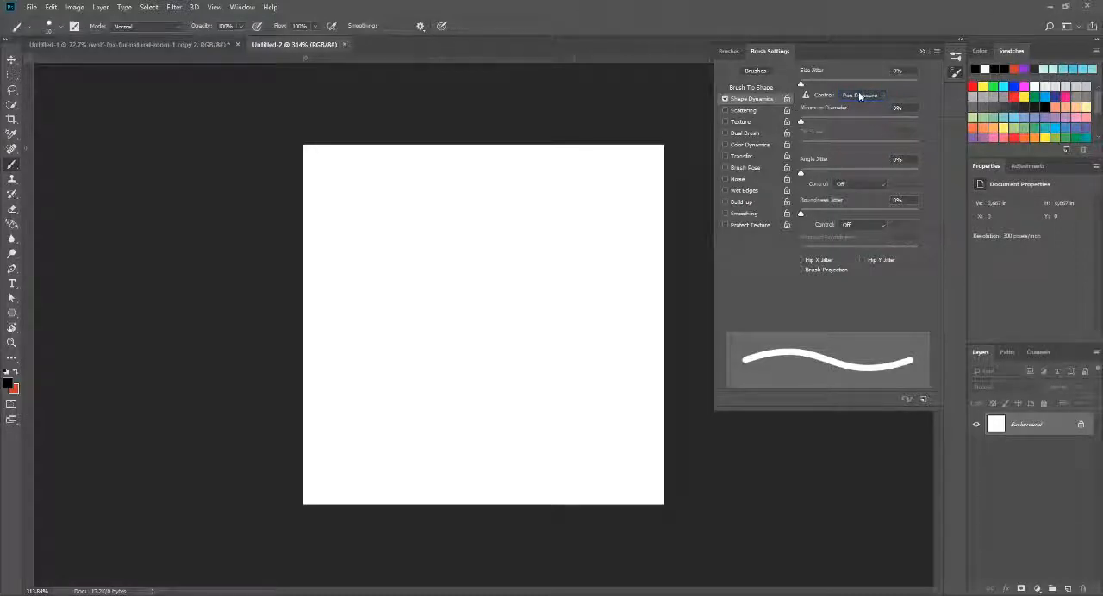
click(710, 4)
Step: Draw a curved path with the Pen tool in Path mode from the canvas's upper-left corner to its lower-right corner
key(p)
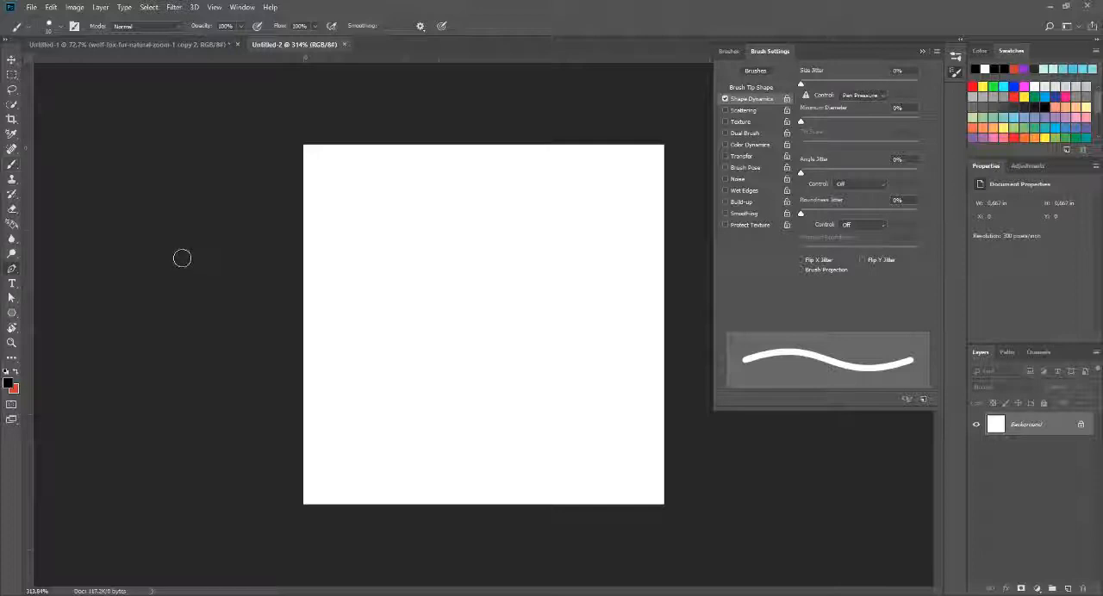
click(324, 171)
drag(629, 472, 880, 552)
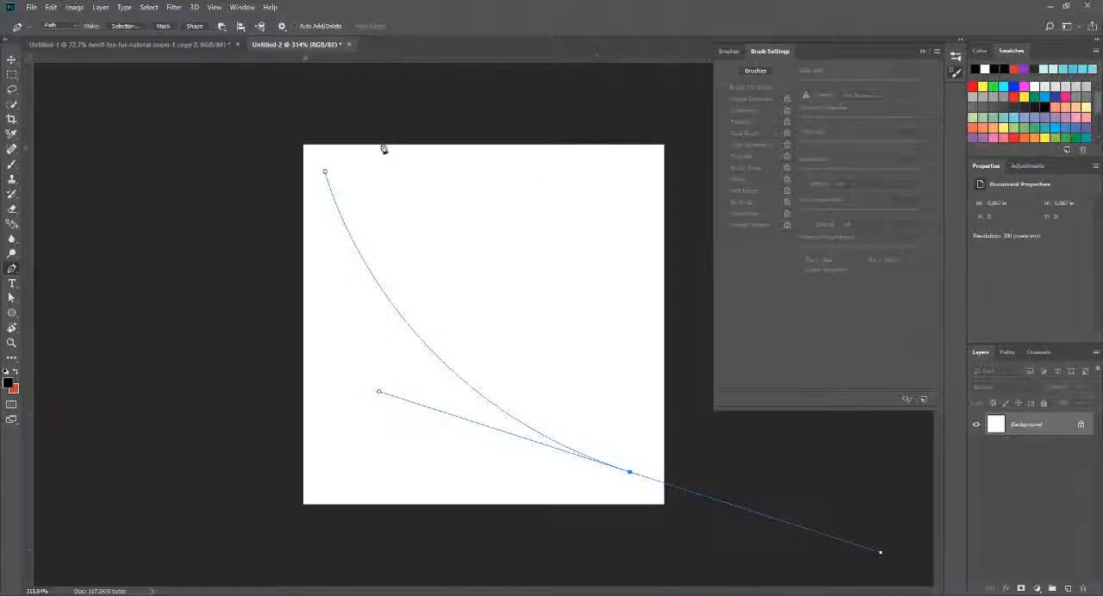
click(60, 25)
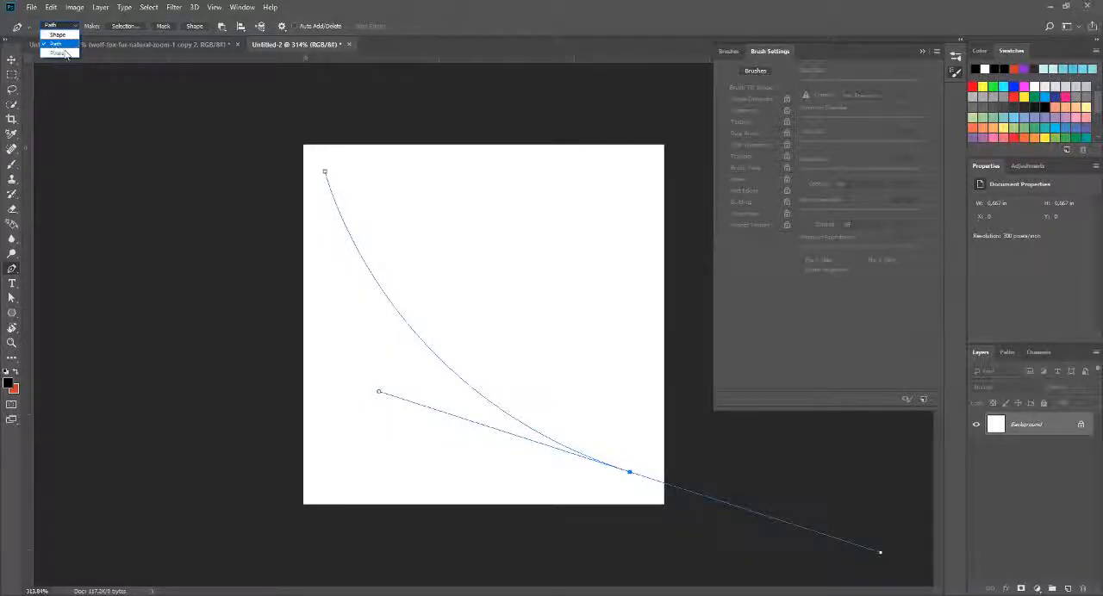
click(551, 4)
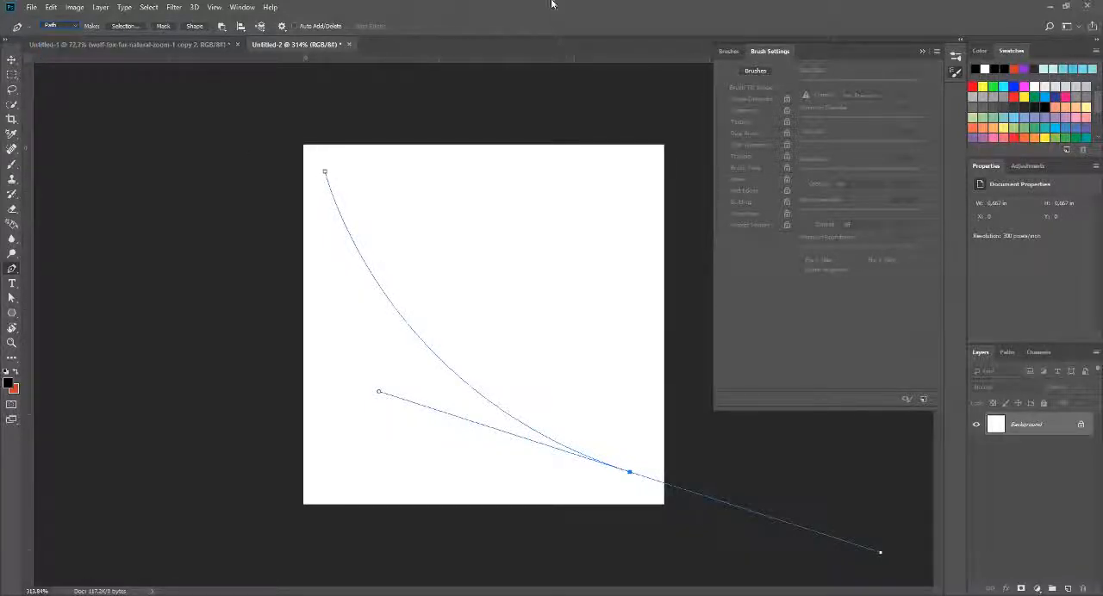
Step: Stroke the curved path using the Brush tool with Simulate Pressure enabled
right_click(378, 283)
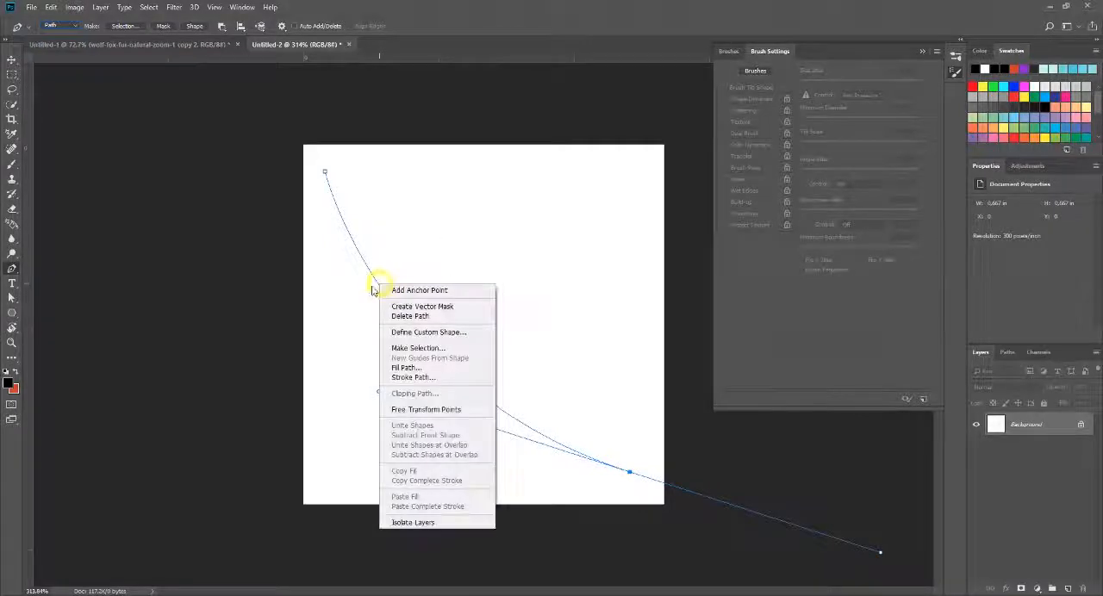
click(427, 378)
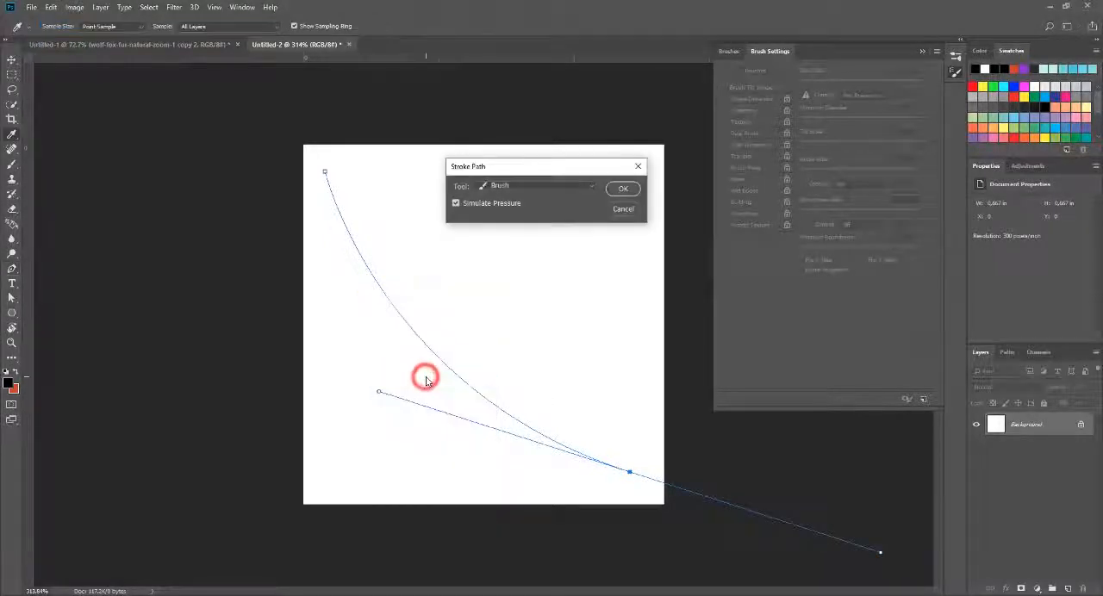
click(497, 188)
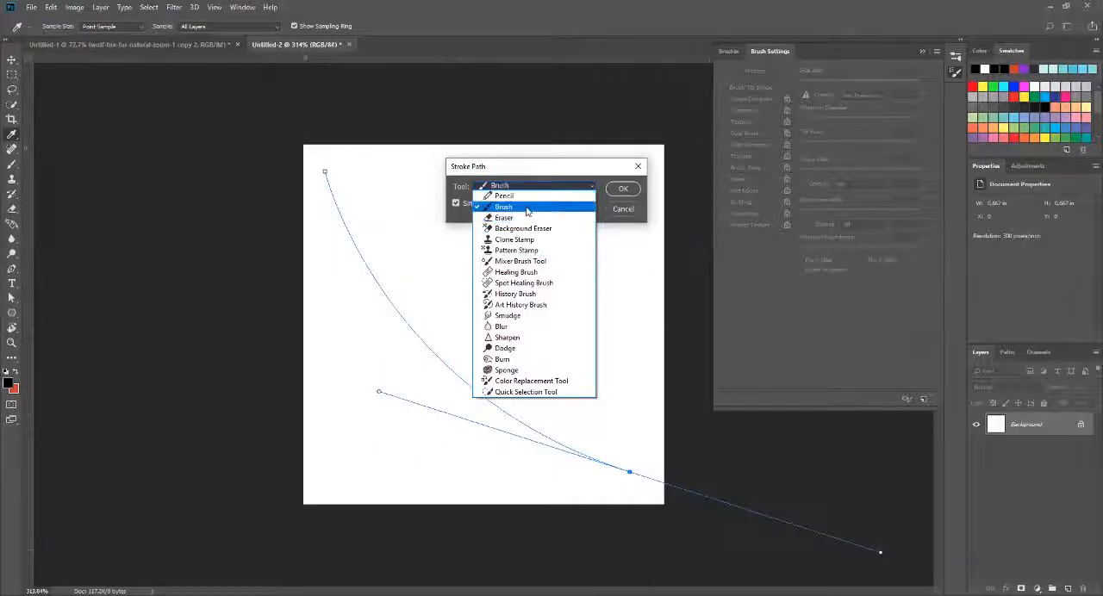
click(527, 160)
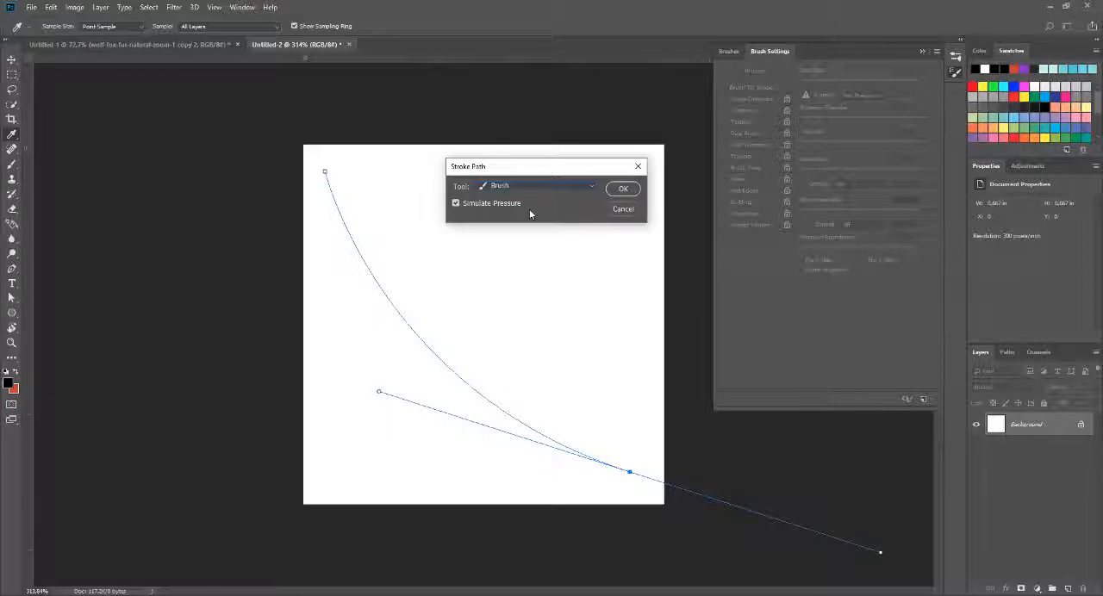
click(623, 189)
Step: Try to move the tapered stroke on the Background layer, cancelling the conversion to a normal layer
click(12, 60)
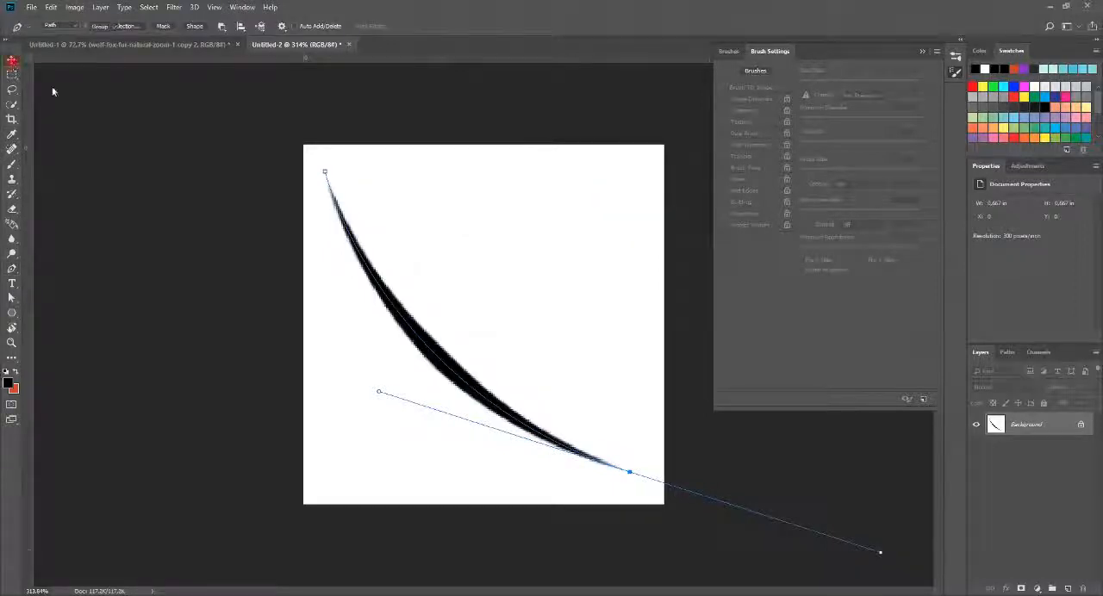
mouse_move(437, 335)
mouse_down()
mouse_move(470, 356)
mouse_move(549, 311)
mouse_up()
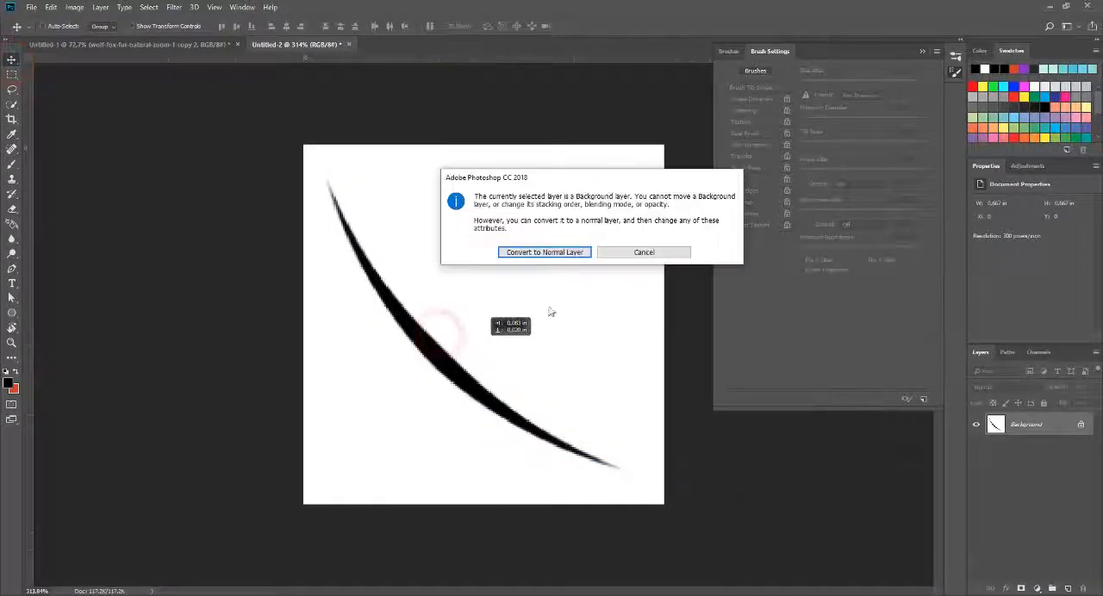
click(646, 250)
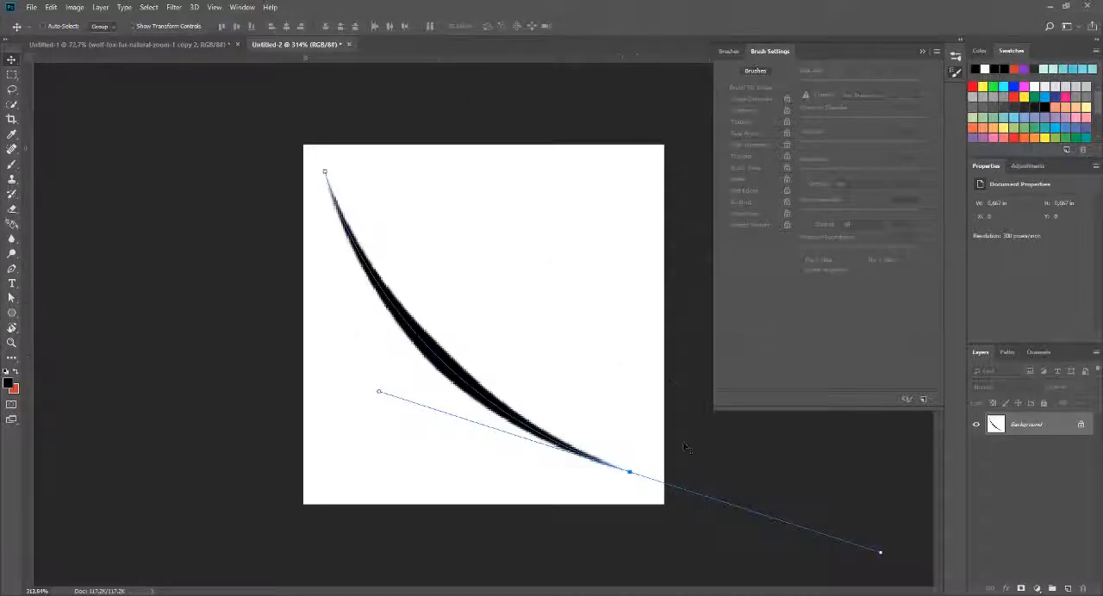
Step: Try to extend the existing path with another curved Pen segment in the canvas's upper area, and undo it
key(p)
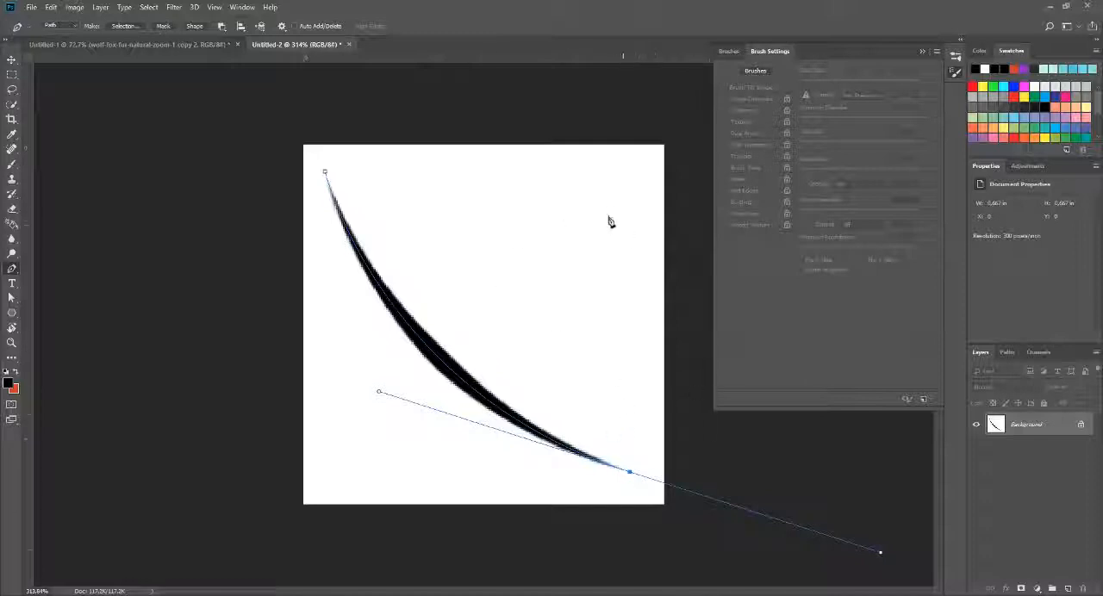
drag(510, 232, 701, 466)
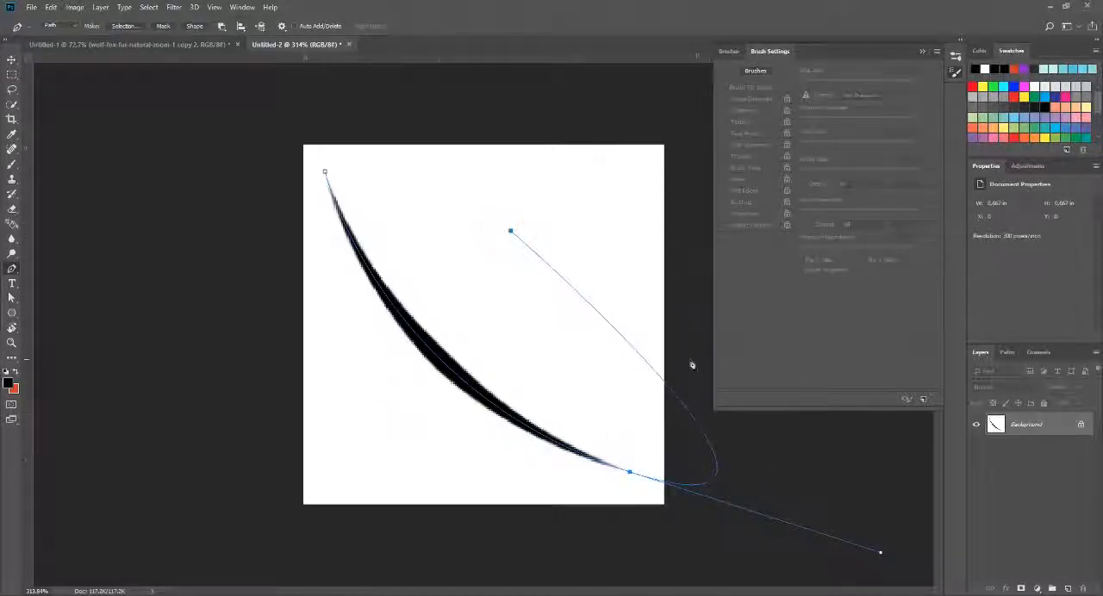
key(ctrl+z)
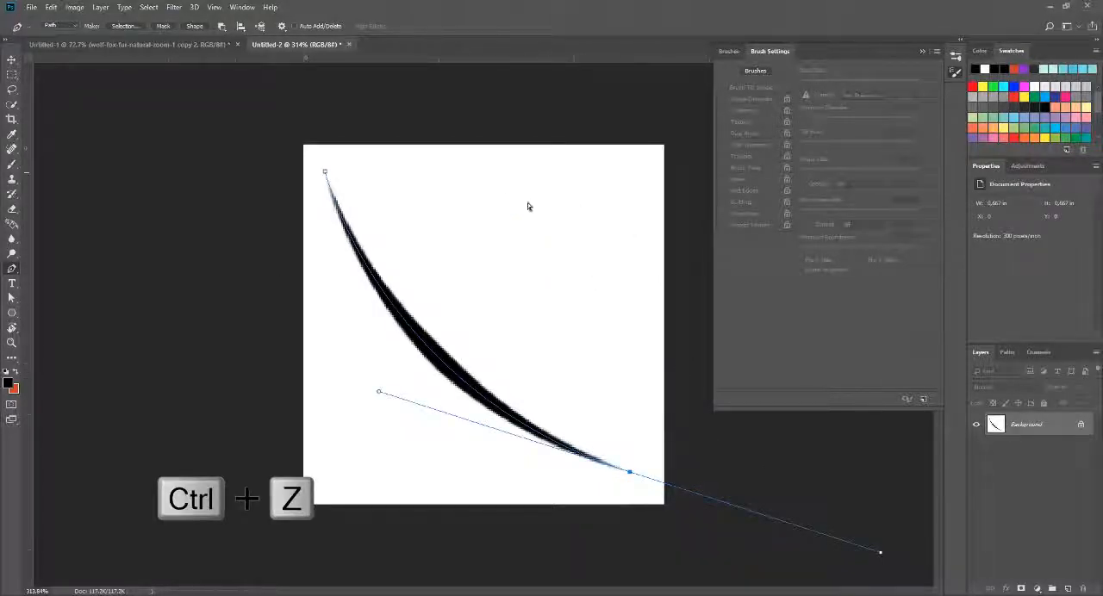
Step: Deselect the first path and draw a separate curved path from the canvas's lower left to its upper right, crossing the tapered stroke
ctrl+click(476, 206)
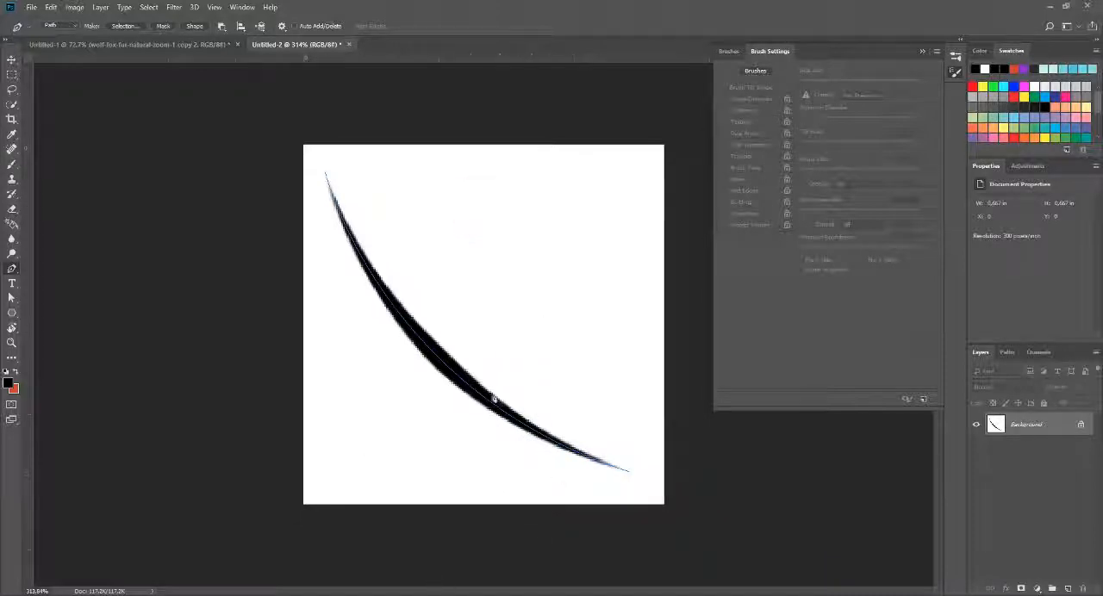
click(379, 458)
click(623, 184)
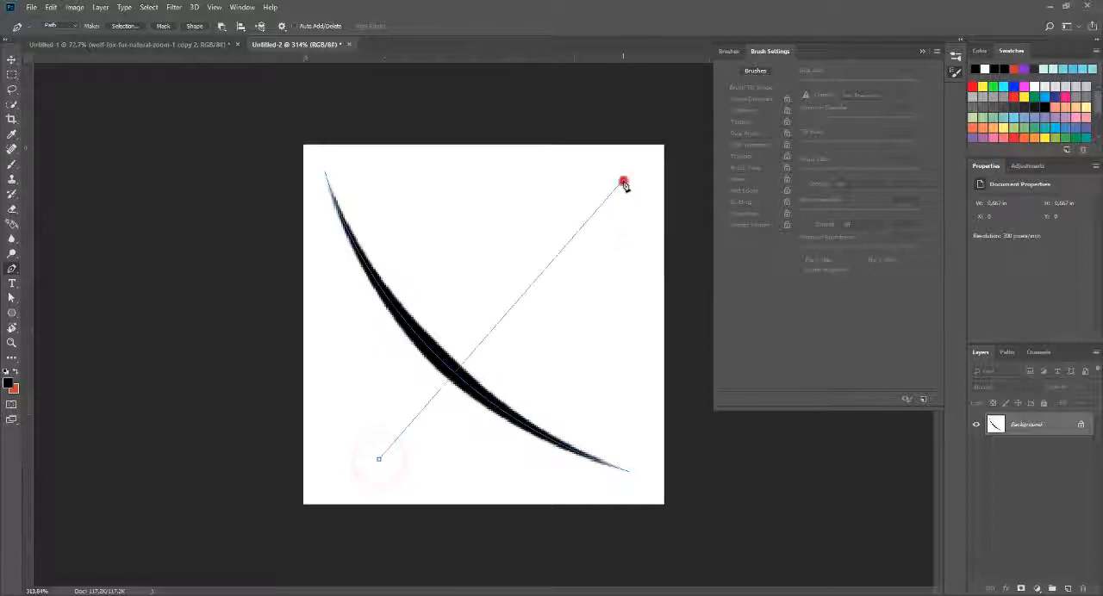
drag(623, 184, 840, 99)
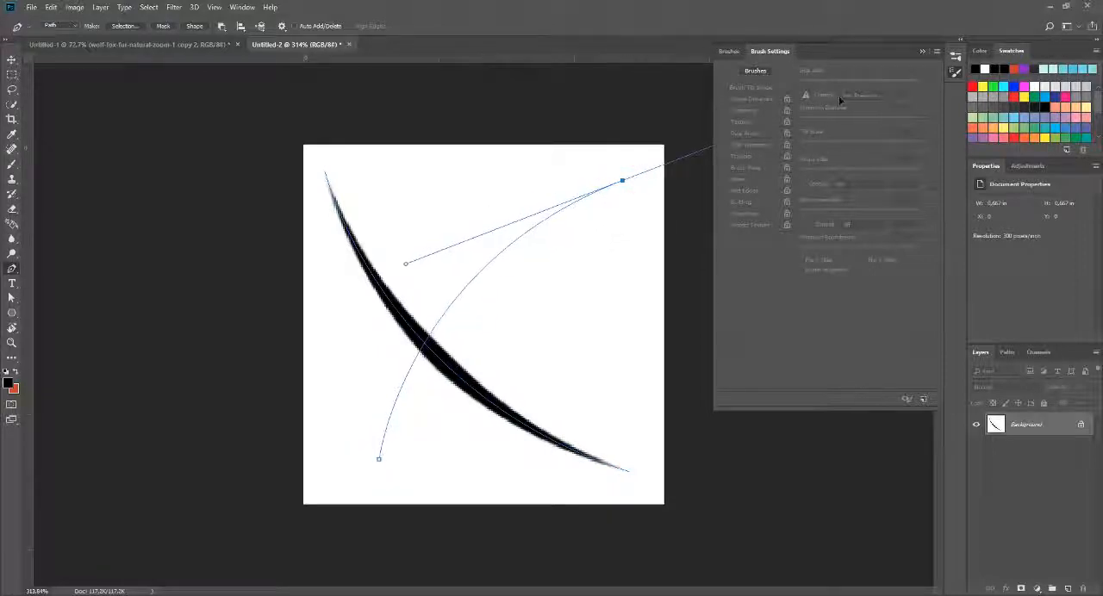
Step: Stroke the second subpath using the Brush tool with Simulate Pressure enabled, and deselect the path
right_click(569, 207)
click(594, 279)
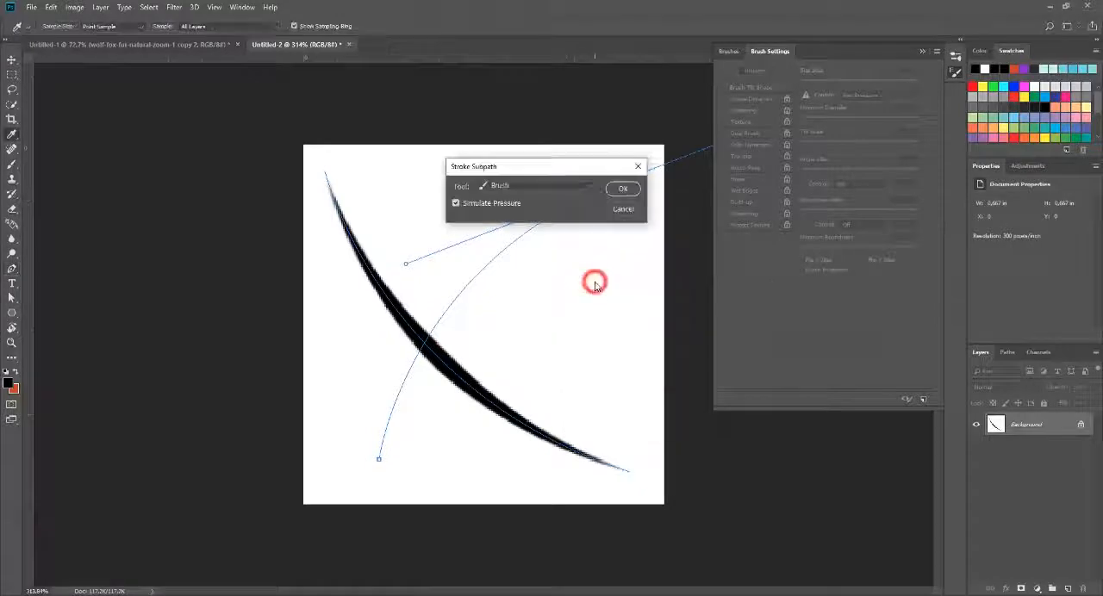
click(623, 189)
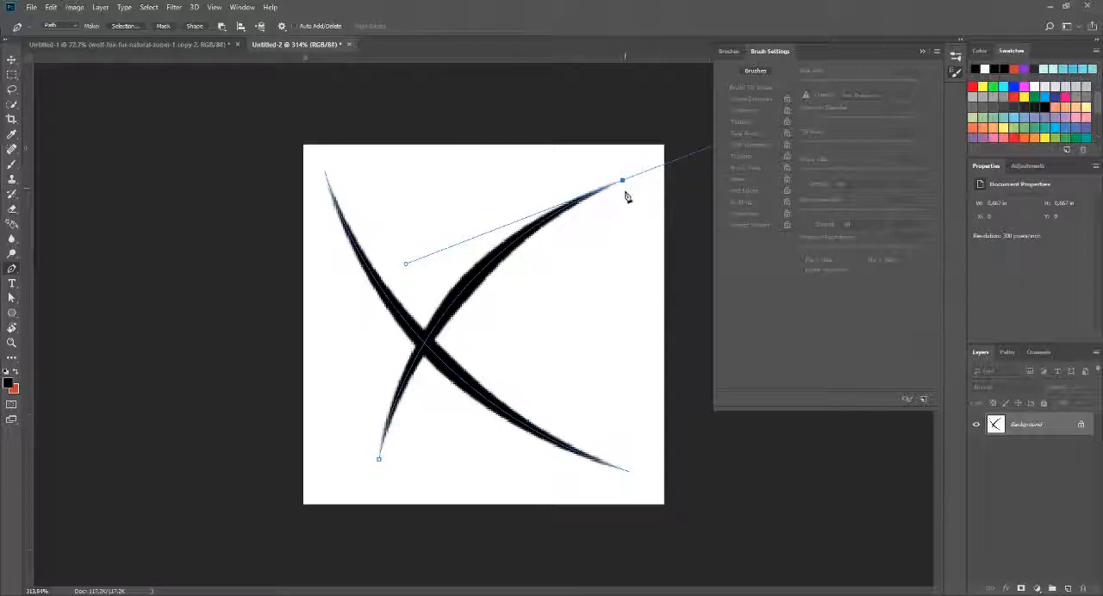
click(599, 357)
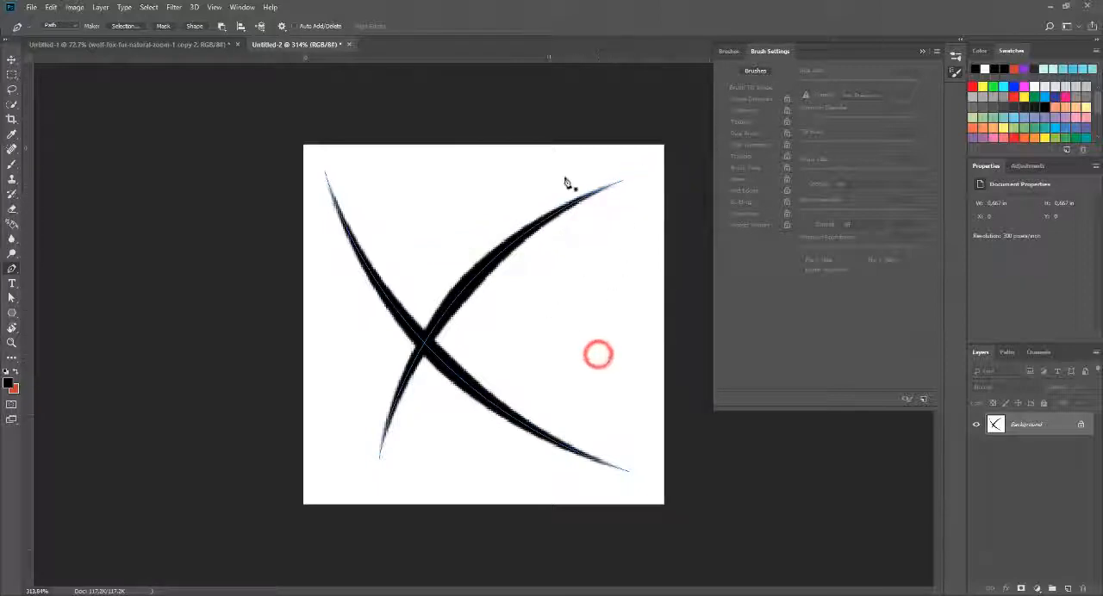
Step: Draw a sagging curved path across the canvas below the crossing point, stroke that subpath with the brush, and deselect it
click(327, 349)
drag(620, 329, 802, 233)
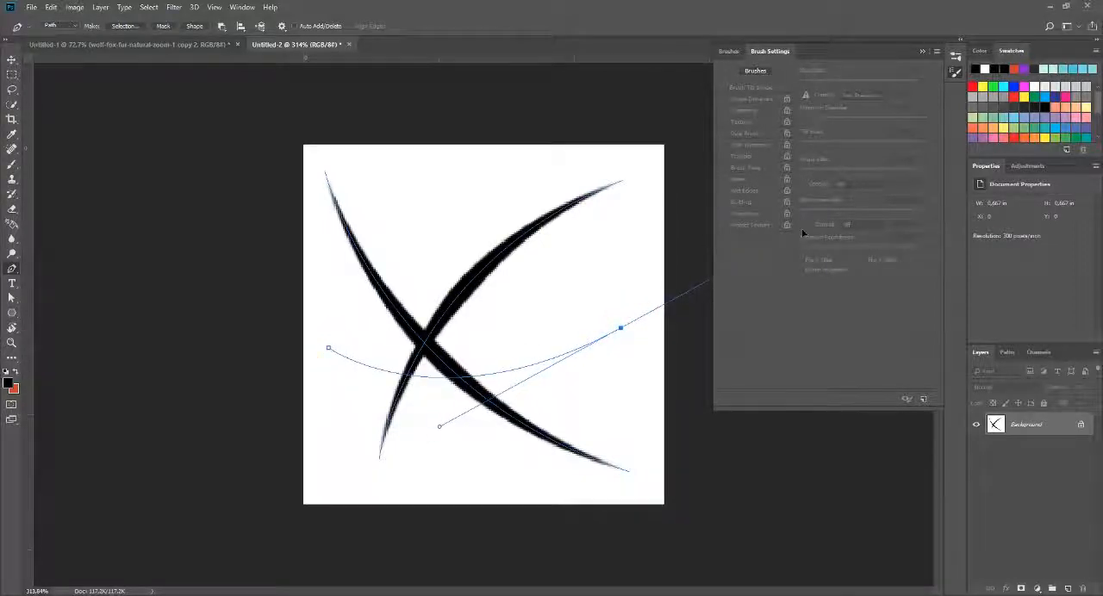
right_click(545, 353)
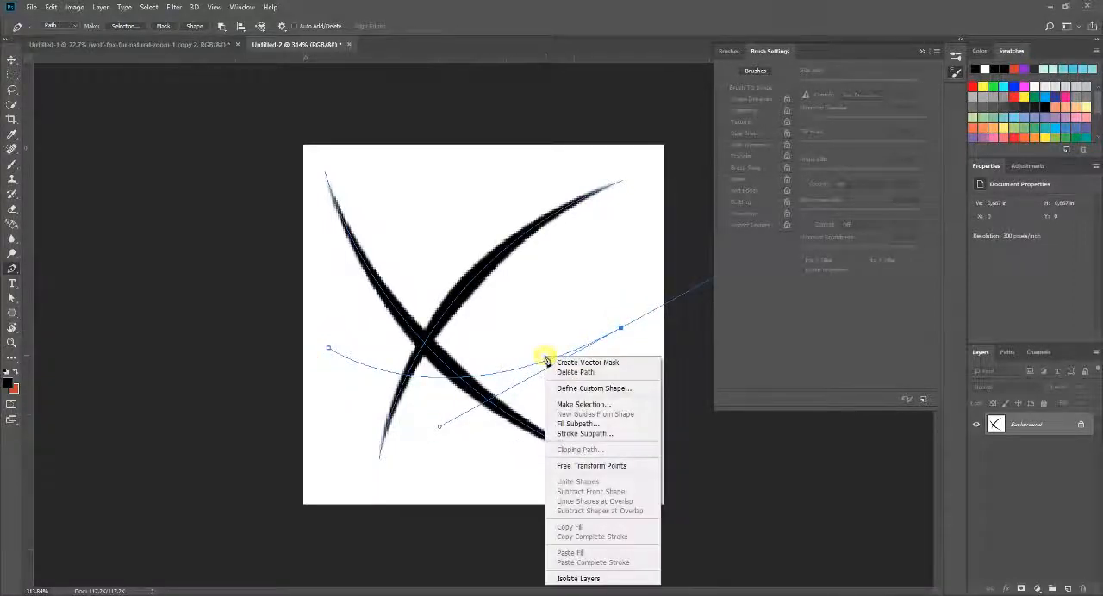
click(563, 434)
click(622, 189)
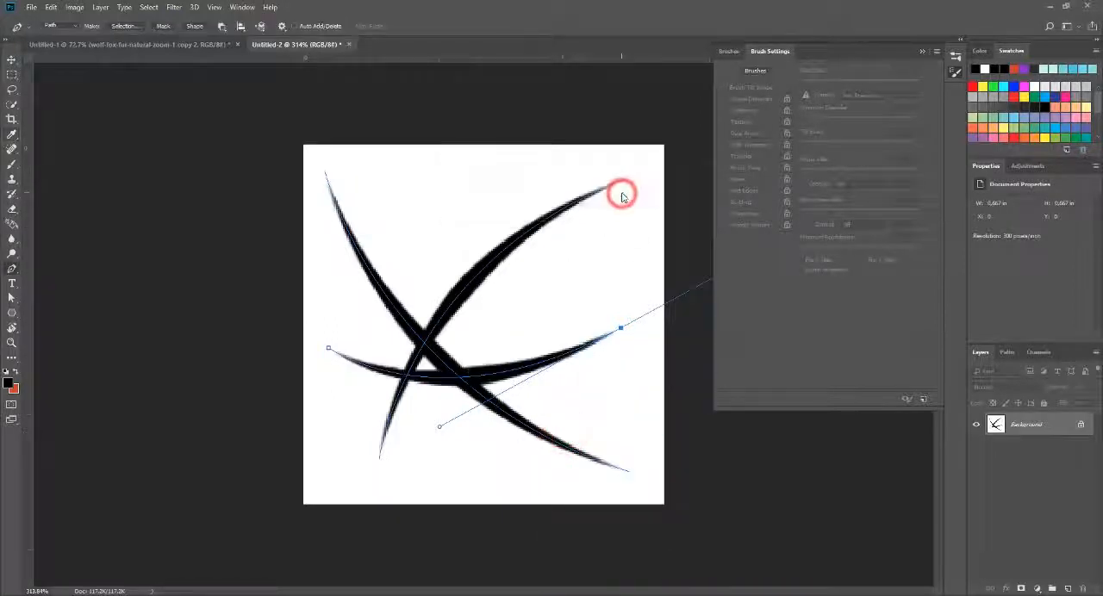
ctrl+click(619, 250)
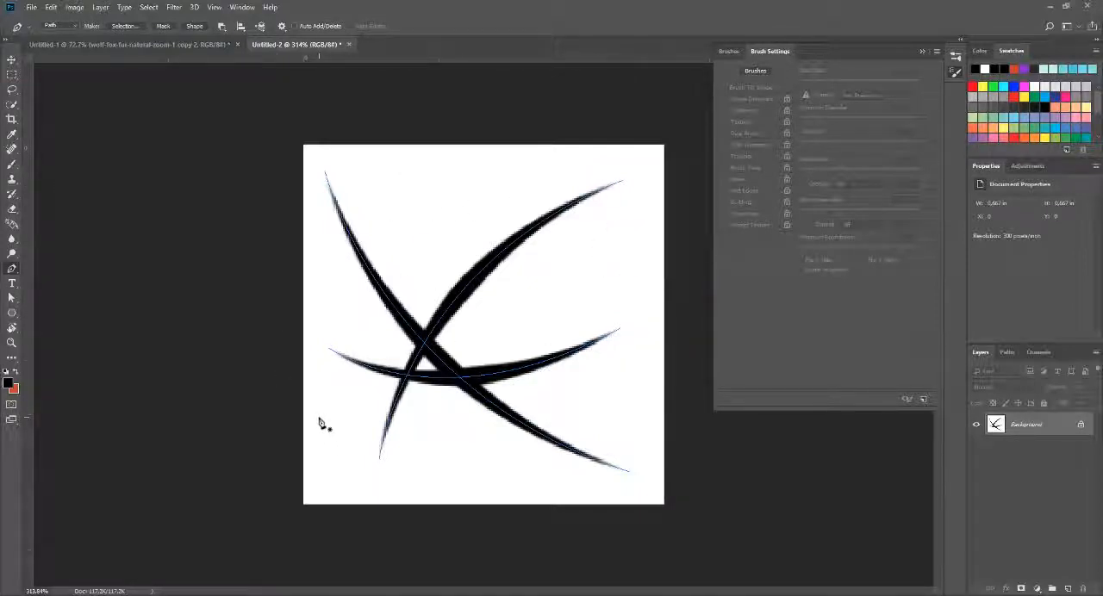
Step: Draw a nearly vertical curved path through the crossing of the tapered strokes and stroke that subpath with the brush
click(429, 185)
drag(466, 459, 545, 570)
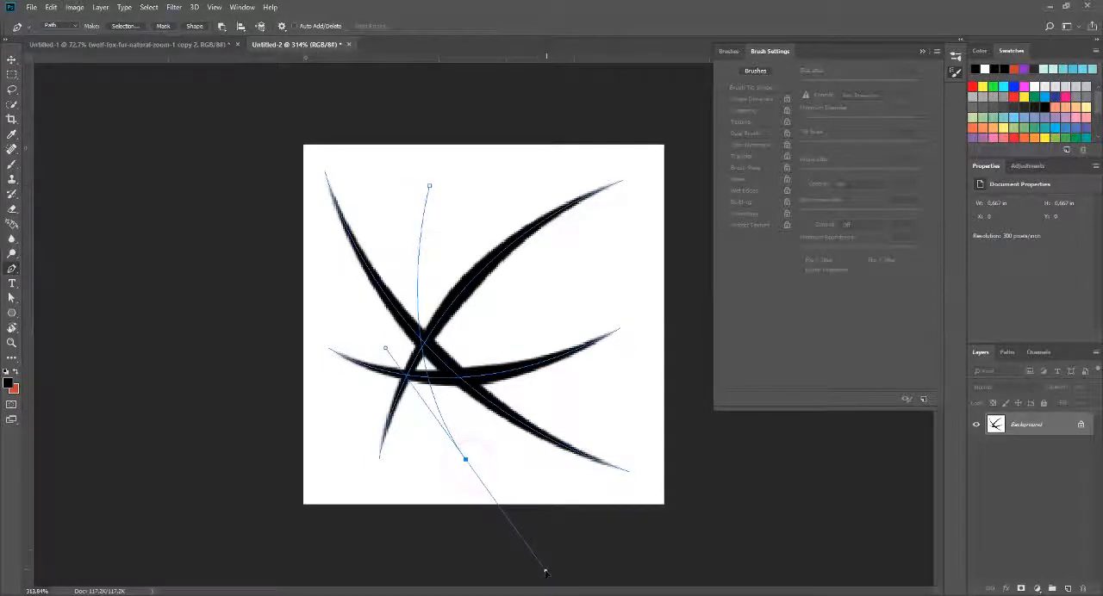
right_click(420, 252)
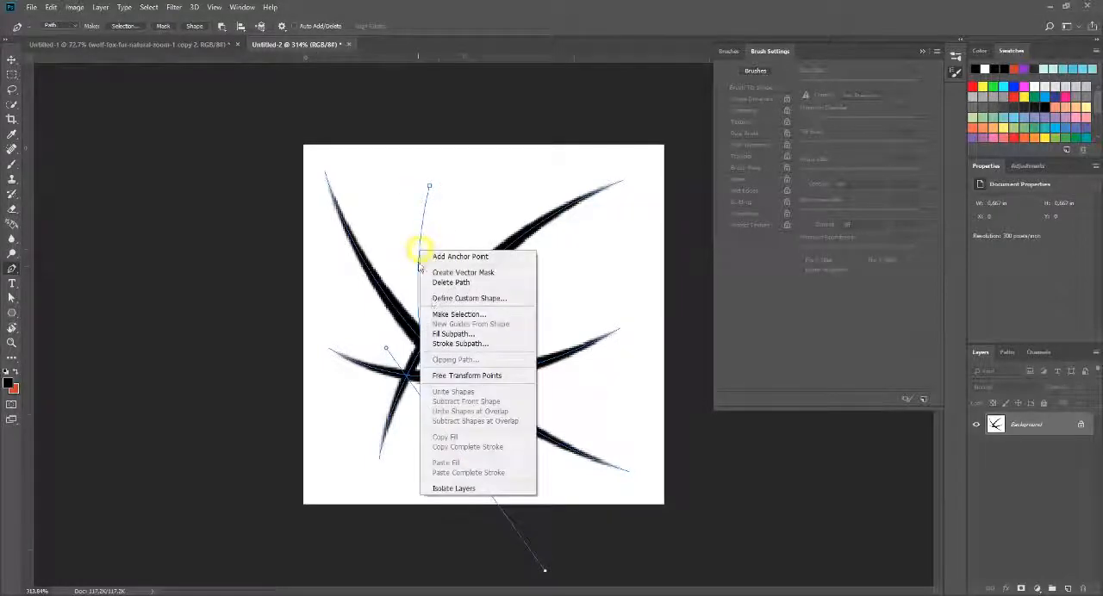
click(457, 343)
click(632, 187)
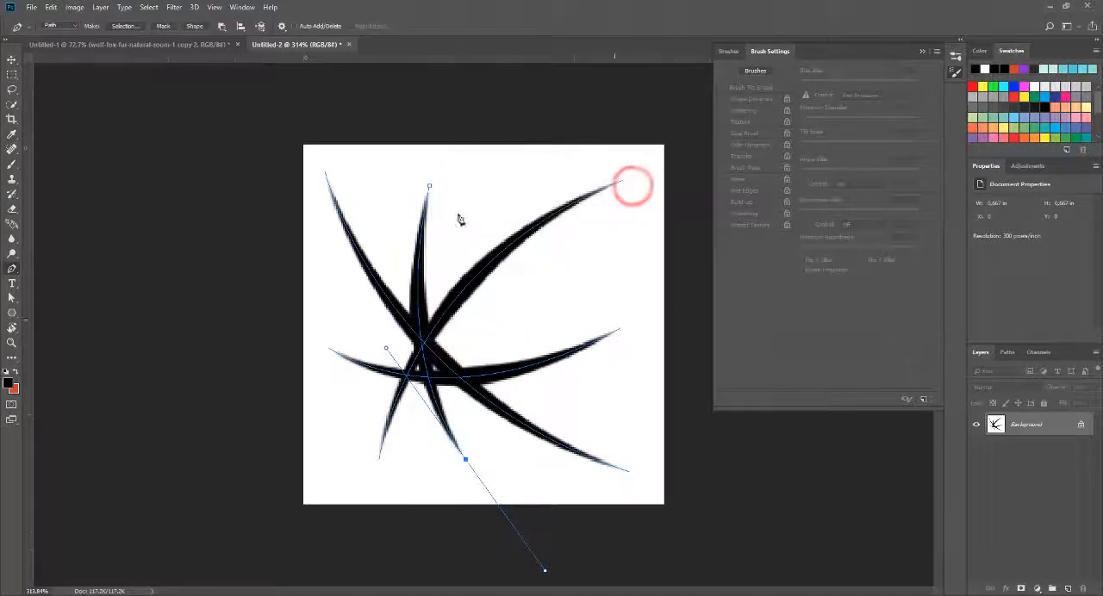
Step: Define the four crossing tapered strokes as a new brush preset with a custom name
key(v)
scroll(461, 276, down, 3)
scroll(526, 319, up, 4)
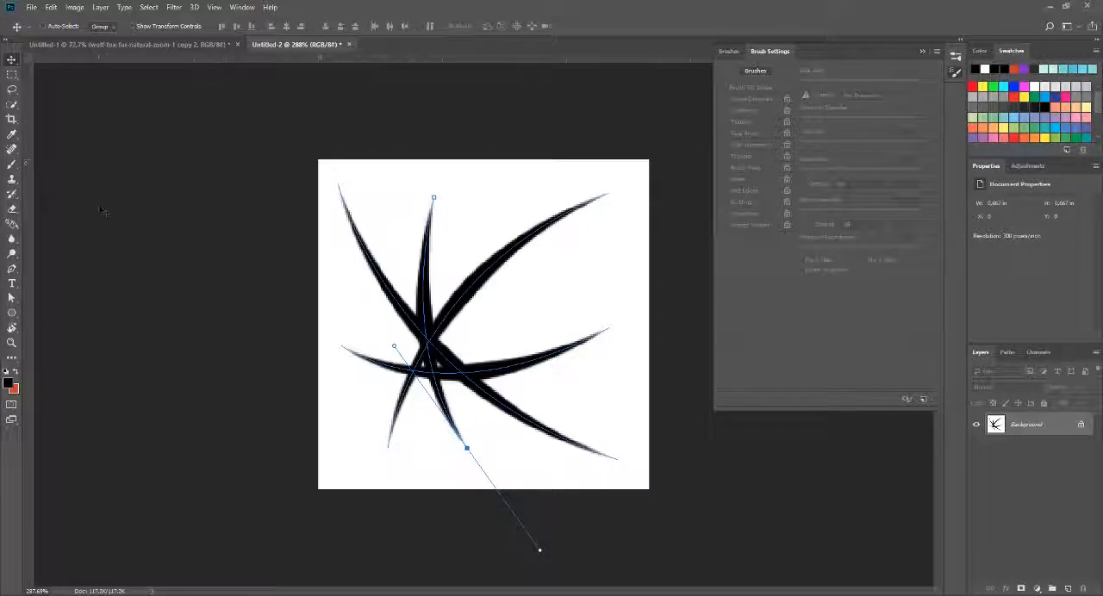
click(50, 7)
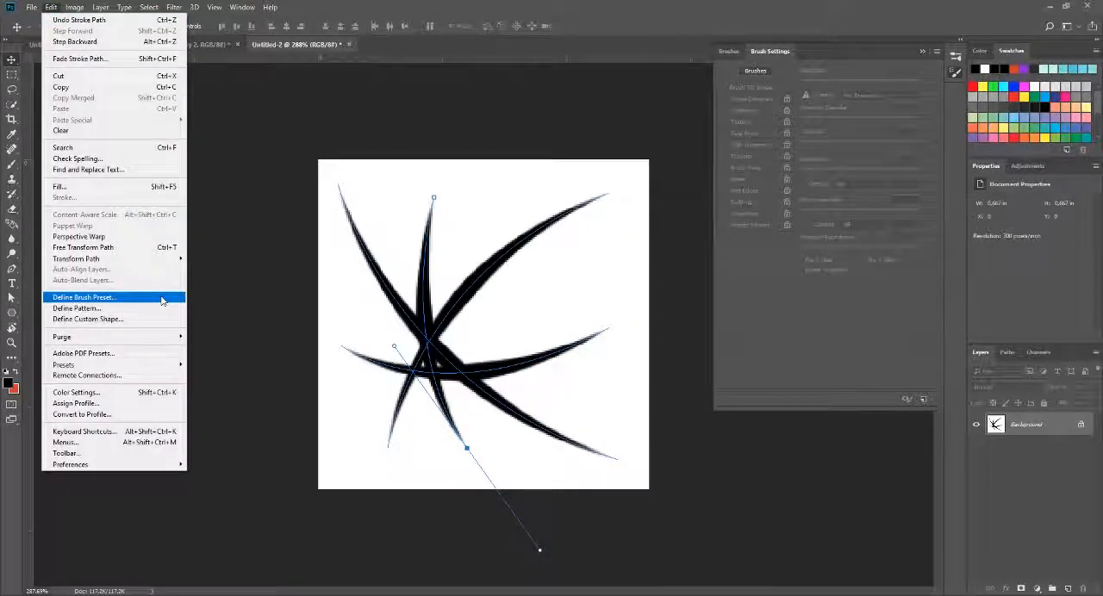
click(96, 298)
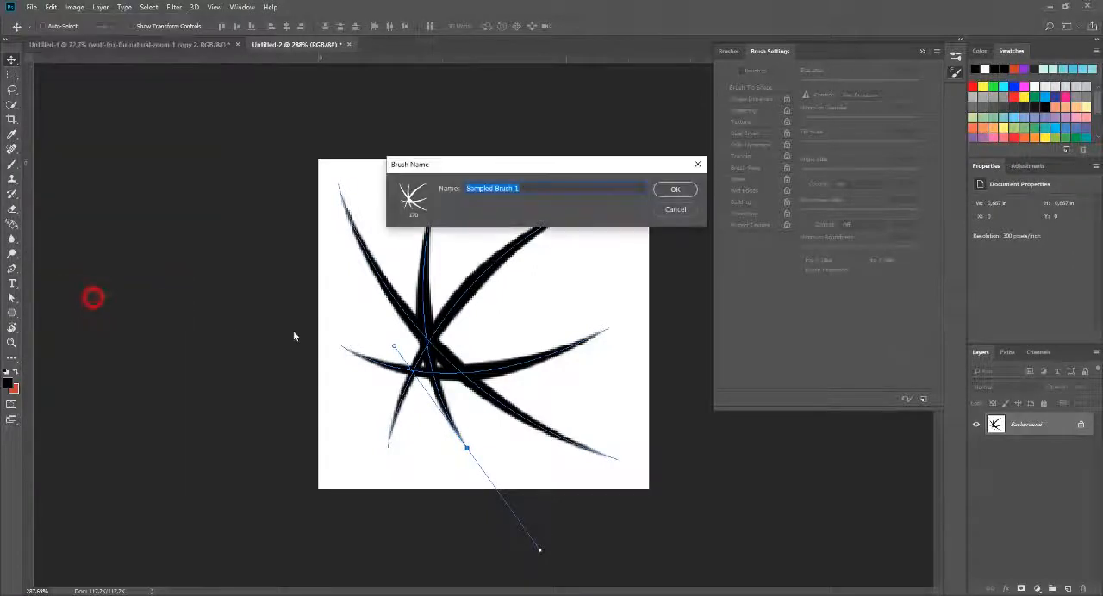
click(544, 186)
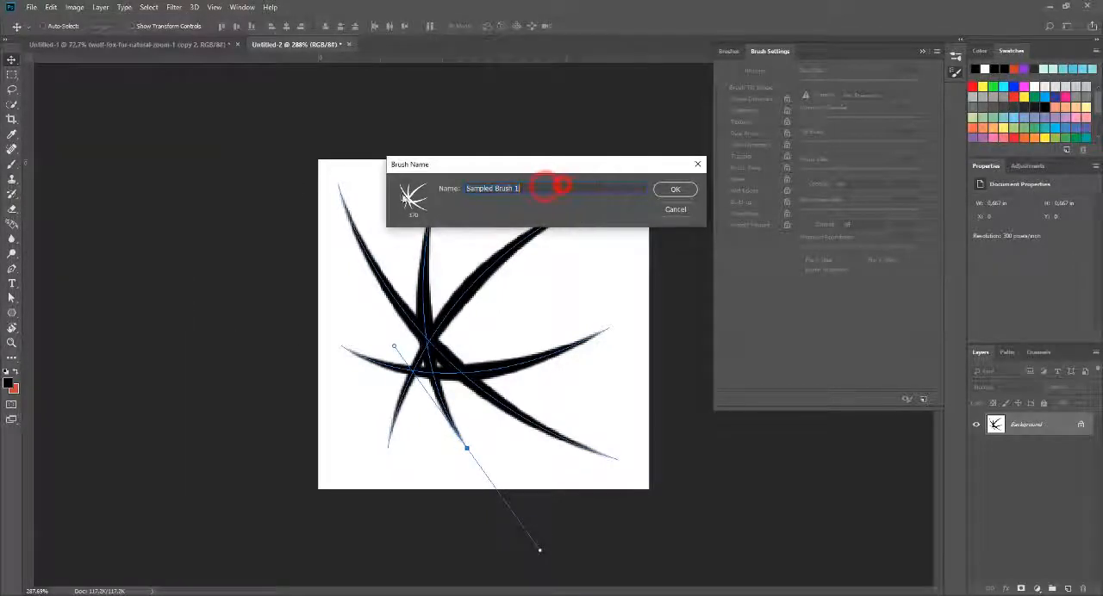
text(De)
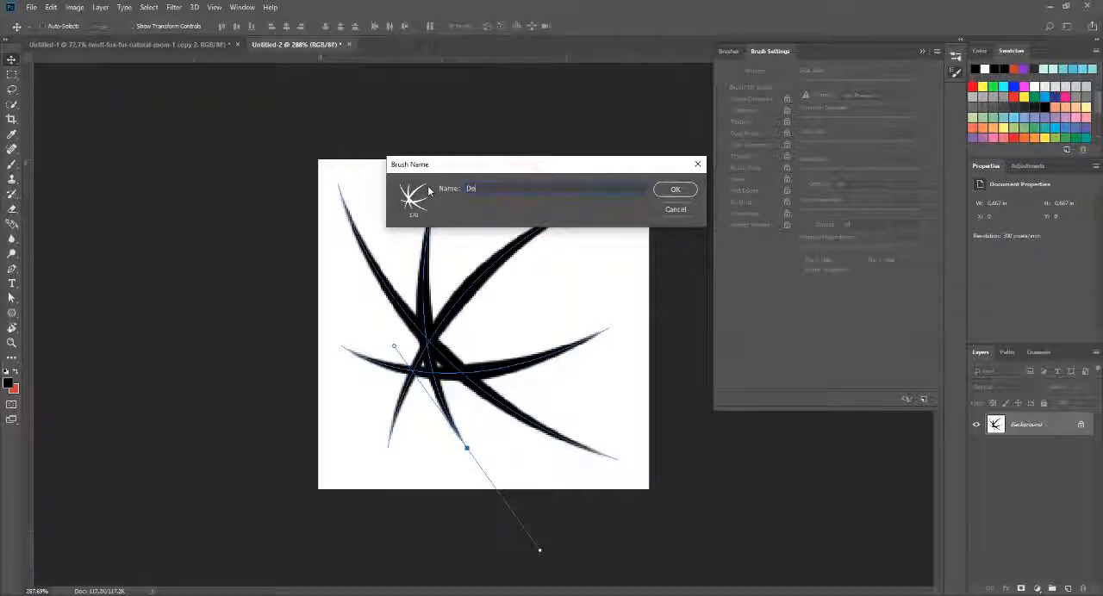
text(ndi)
click(674, 193)
Step: Test the new hair brush by painting over the small canvas, and close that document without saving
key(b)
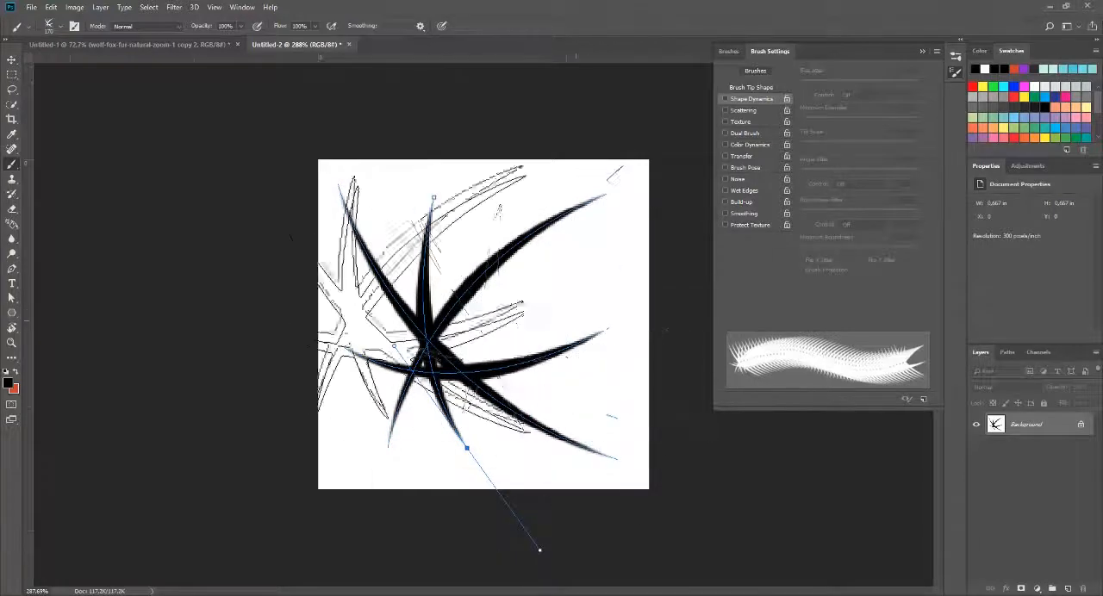
mouse_move(589, 292)
mouse_down()
mouse_move(389, 351)
mouse_move(541, 236)
mouse_move(534, 362)
mouse_move(452, 379)
mouse_up()
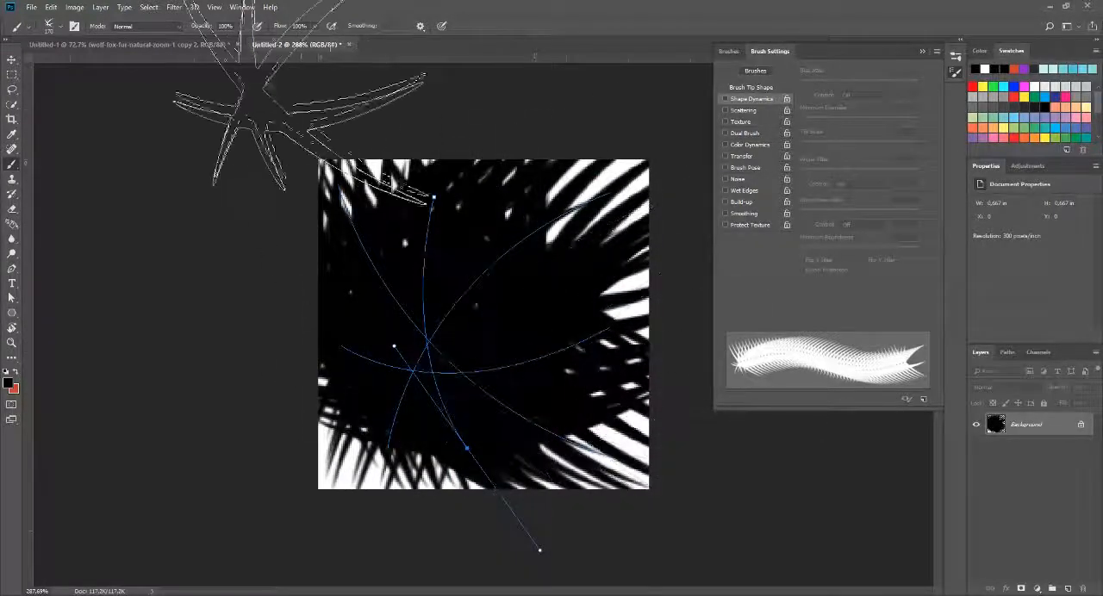
click(349, 46)
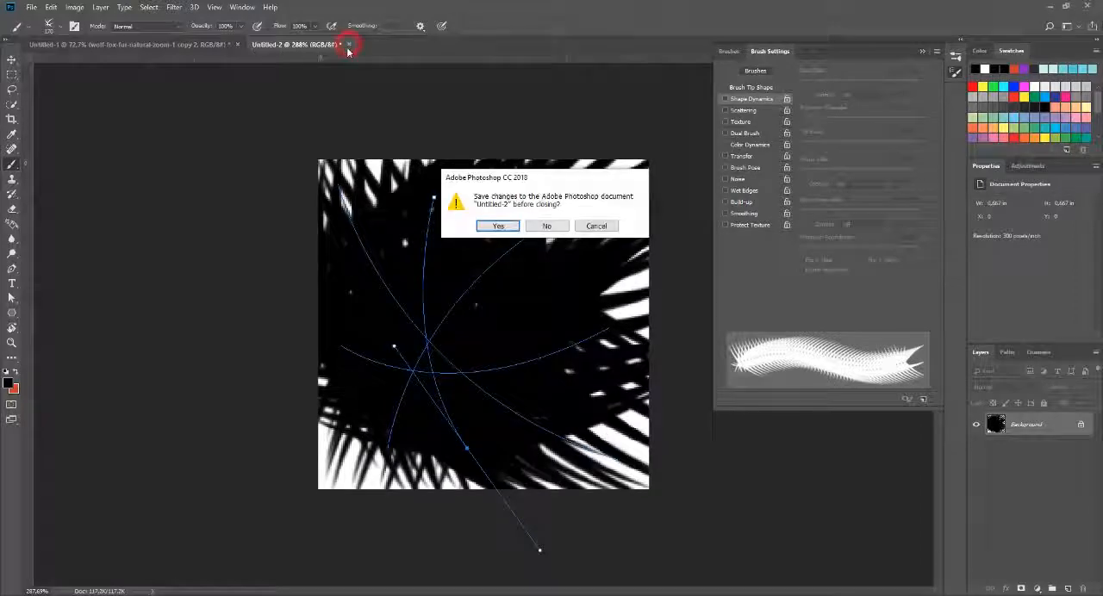
click(545, 224)
Step: With the Brush tool active in the fur document, set the hair brush tip's spacing to 1%
scroll(231, 209, down, 4)
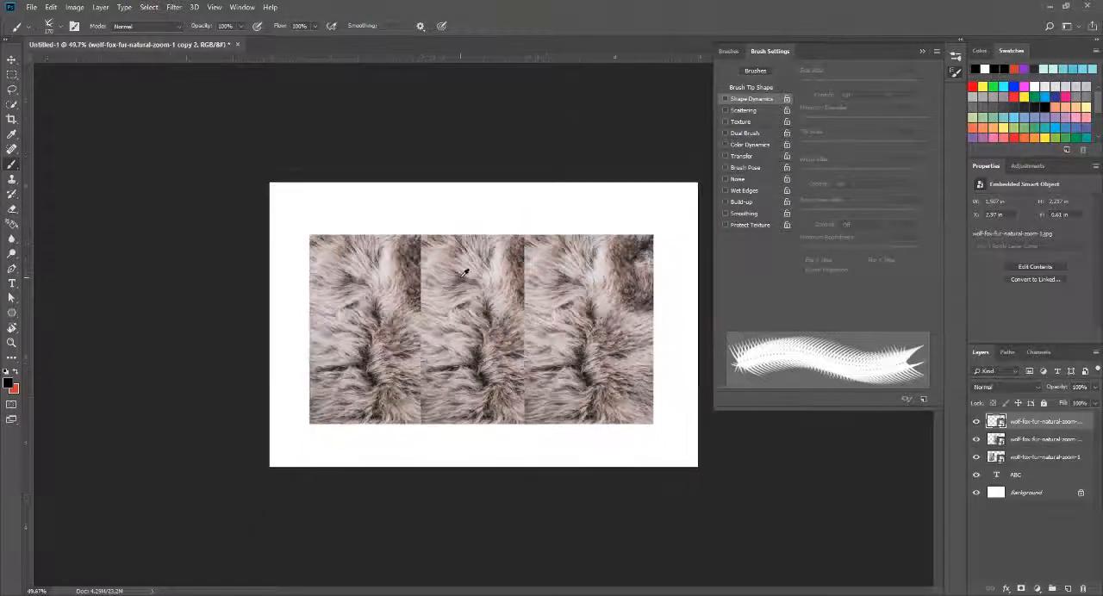
scroll(525, 283, up, 3)
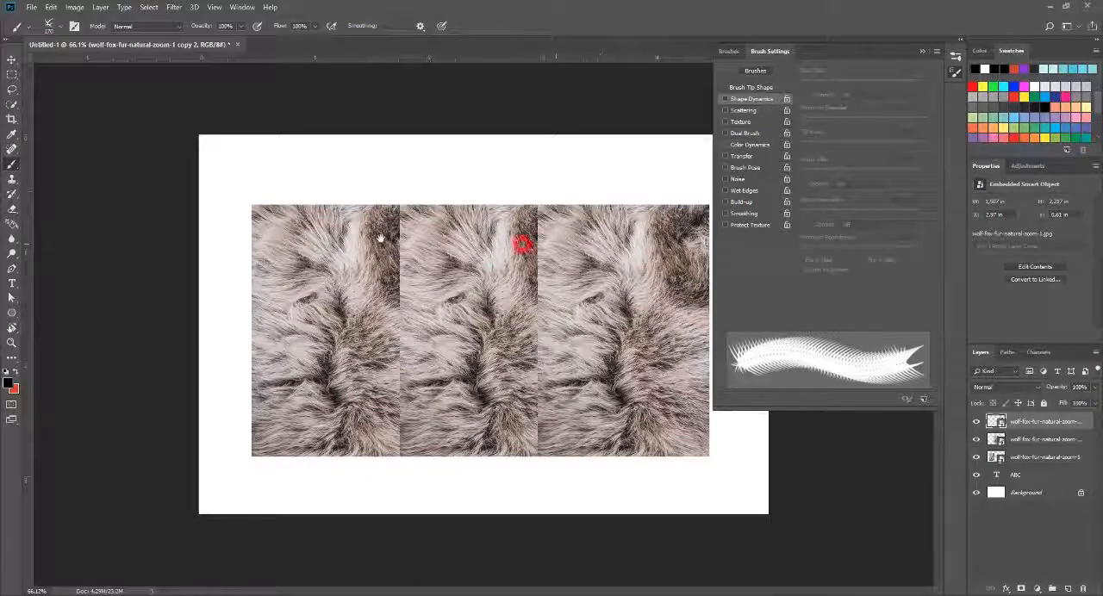
scroll(512, 237, down, 1)
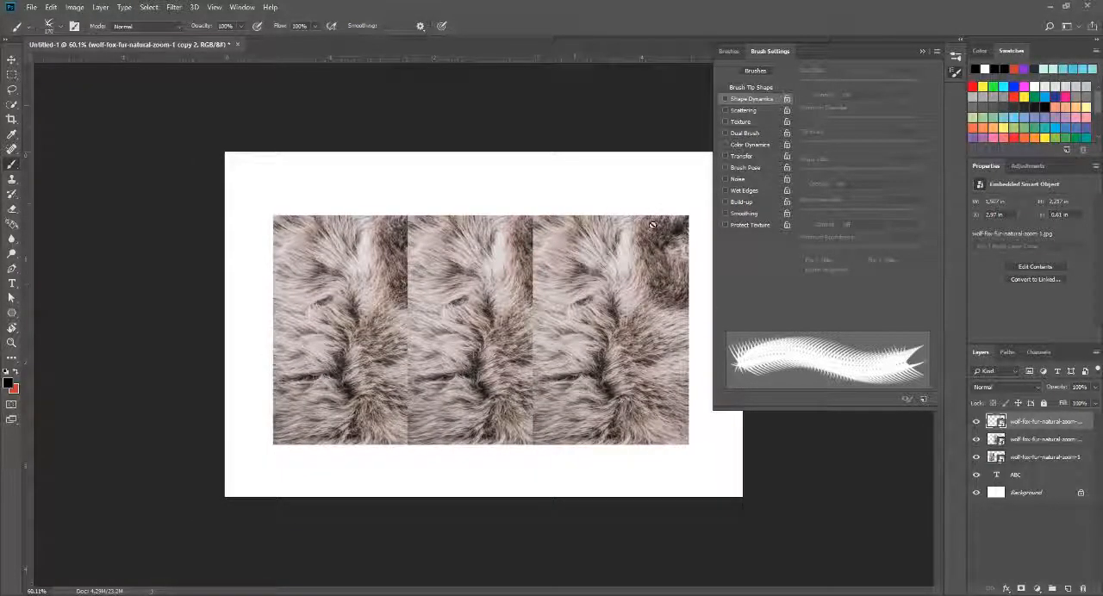
click(11, 165)
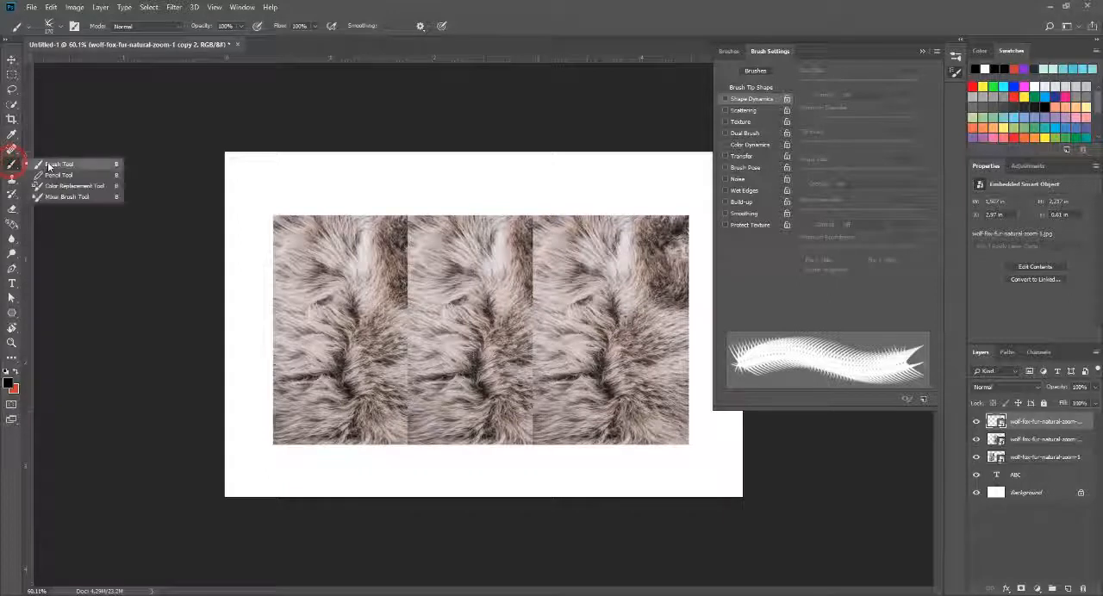
click(47, 162)
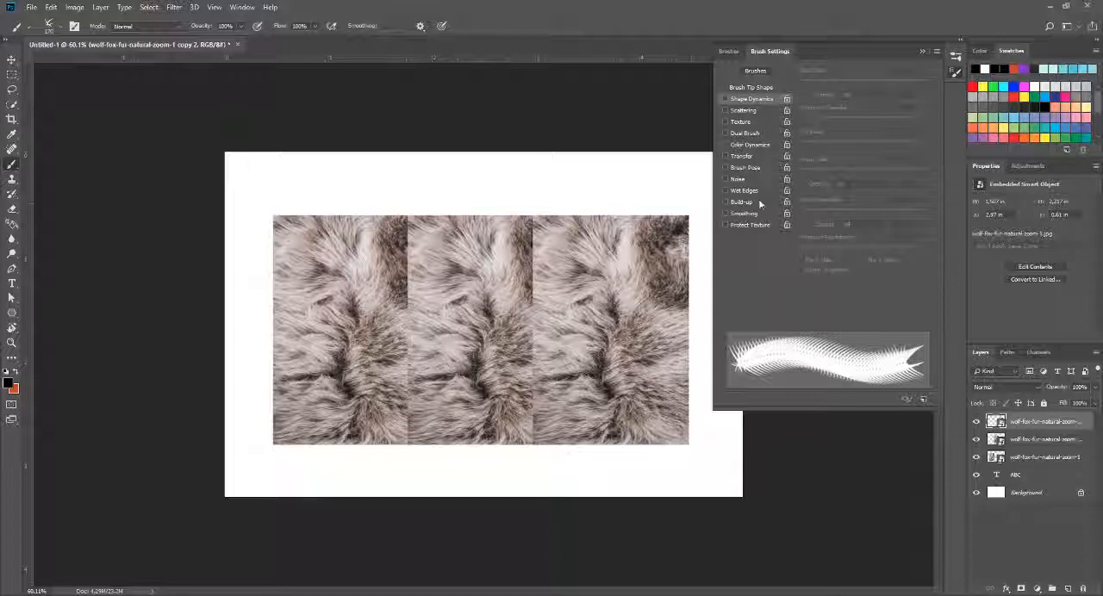
click(741, 87)
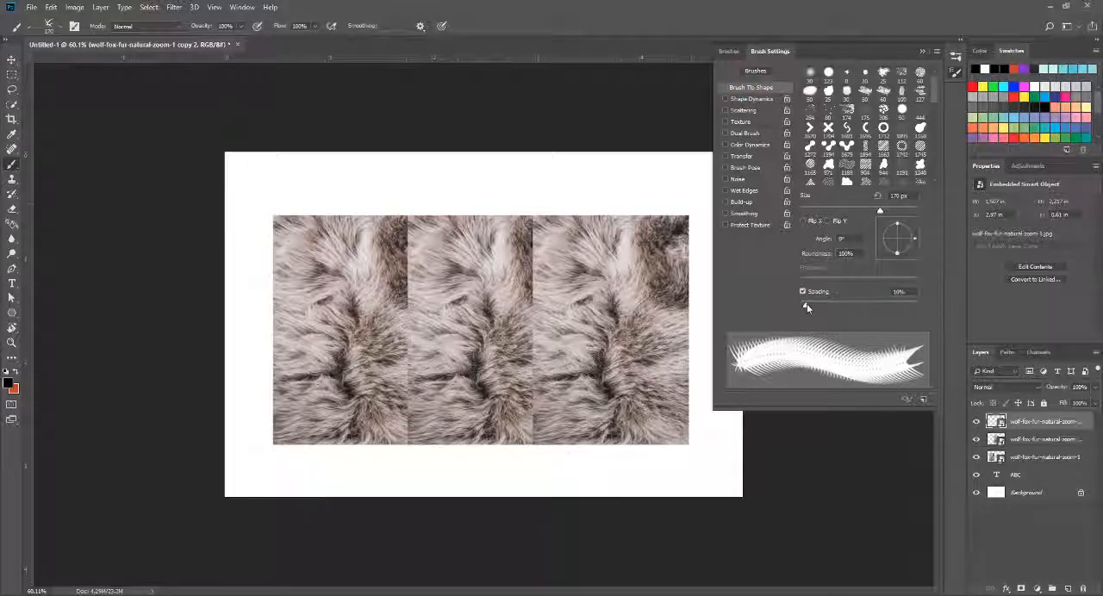
mouse_move(806, 304)
mouse_down()
mouse_move(886, 305)
mouse_move(800, 295)
mouse_up()
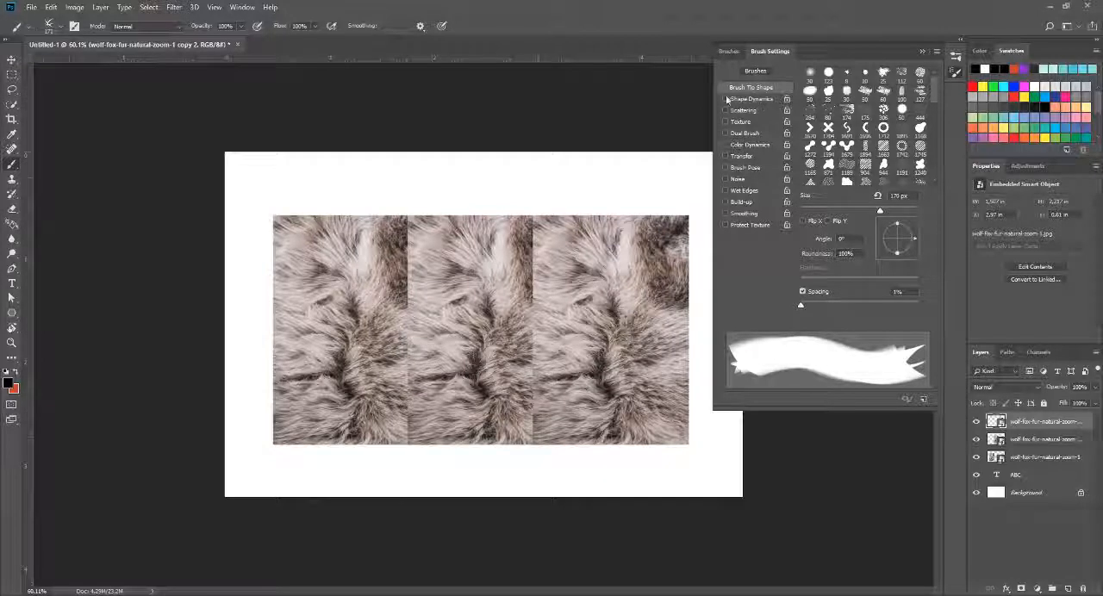
Step: Enable Shape Dynamics for the hair brush with size, angle and roundness jitter at 100%, and close the brush settings
click(752, 100)
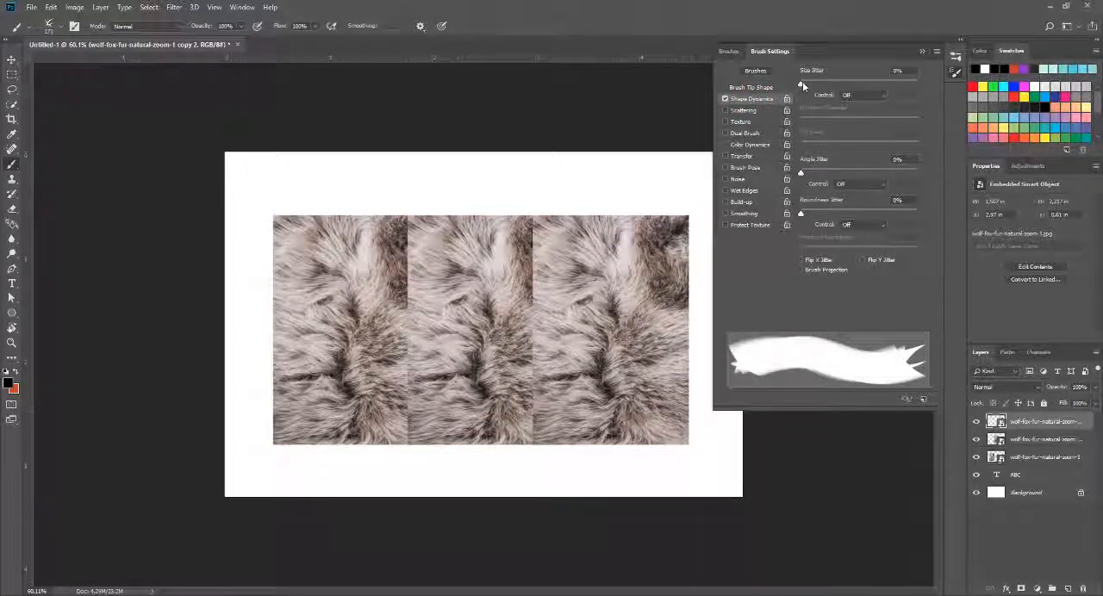
mouse_move(802, 84)
mouse_down()
mouse_move(915, 89)
mouse_move(782, 89)
mouse_move(957, 89)
mouse_up()
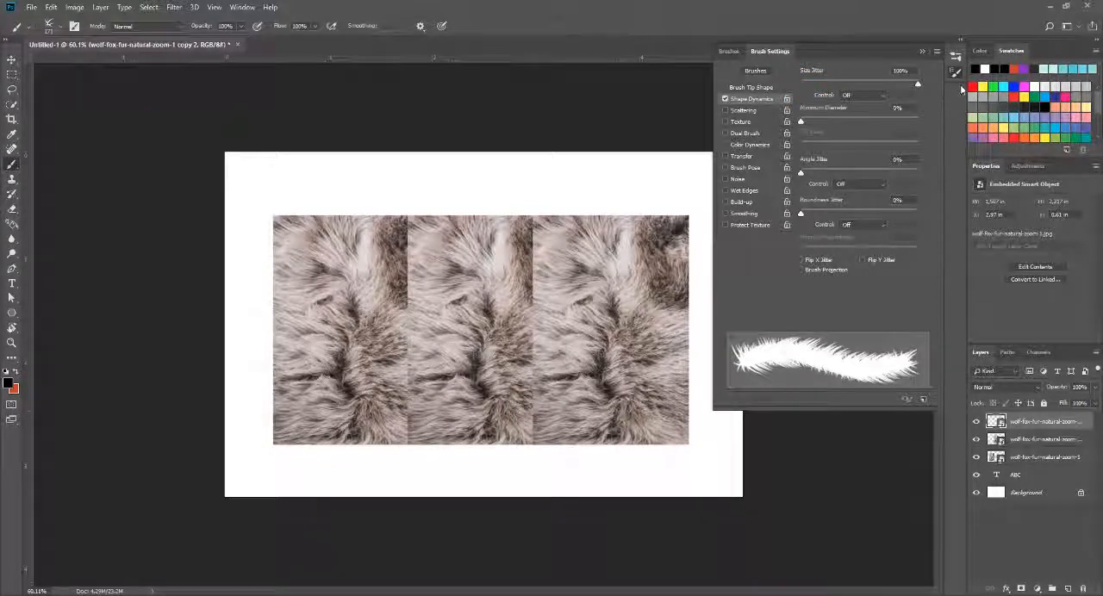
drag(803, 172, 962, 180)
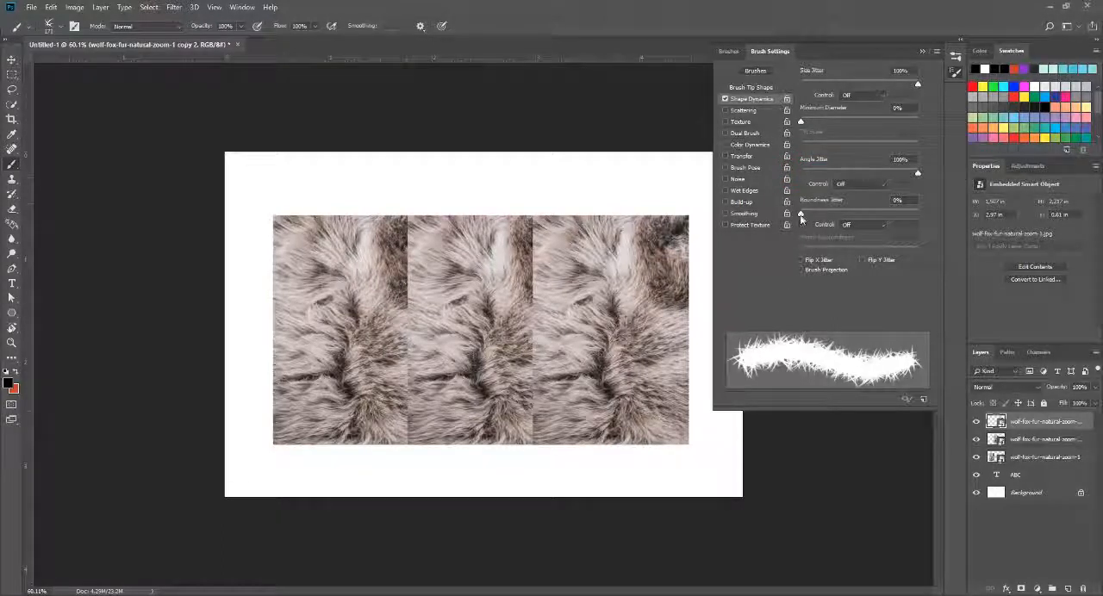
mouse_move(802, 216)
mouse_down()
mouse_move(959, 223)
mouse_move(780, 218)
mouse_move(950, 228)
mouse_move(811, 212)
mouse_move(943, 212)
mouse_up()
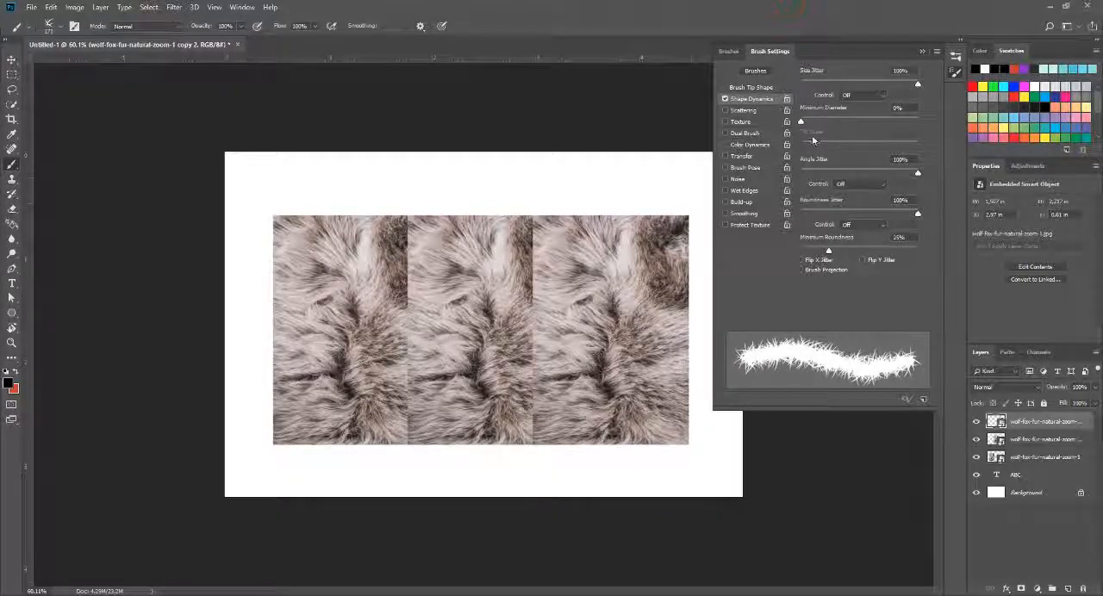
click(955, 72)
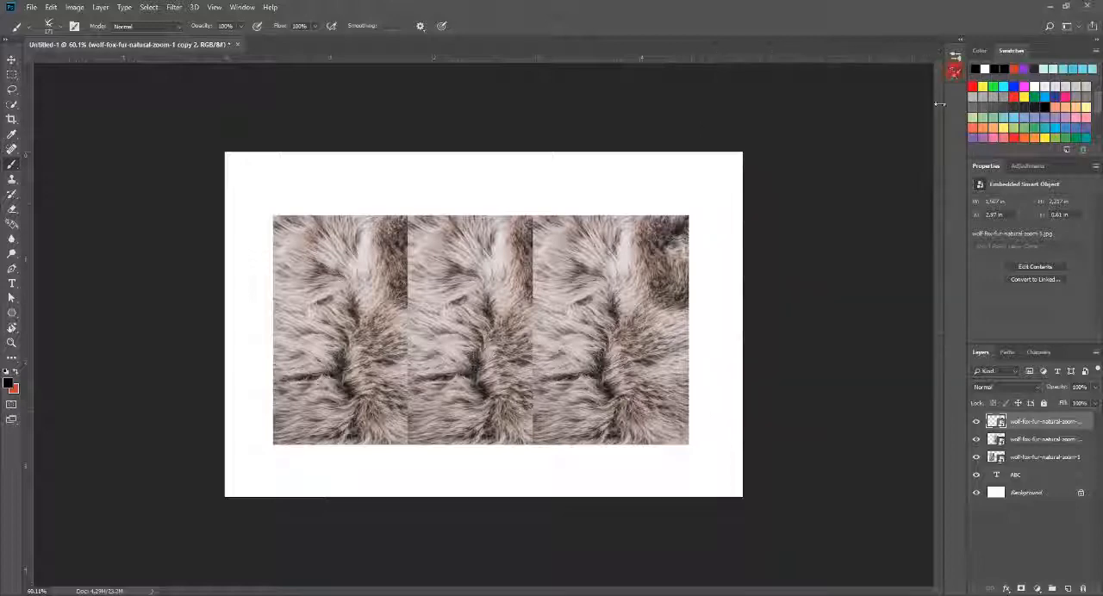
Step: Toggle the topmost fur layer's visibility to check which part it covers, and add a layer mask to it
scroll(559, 407, up, 3)
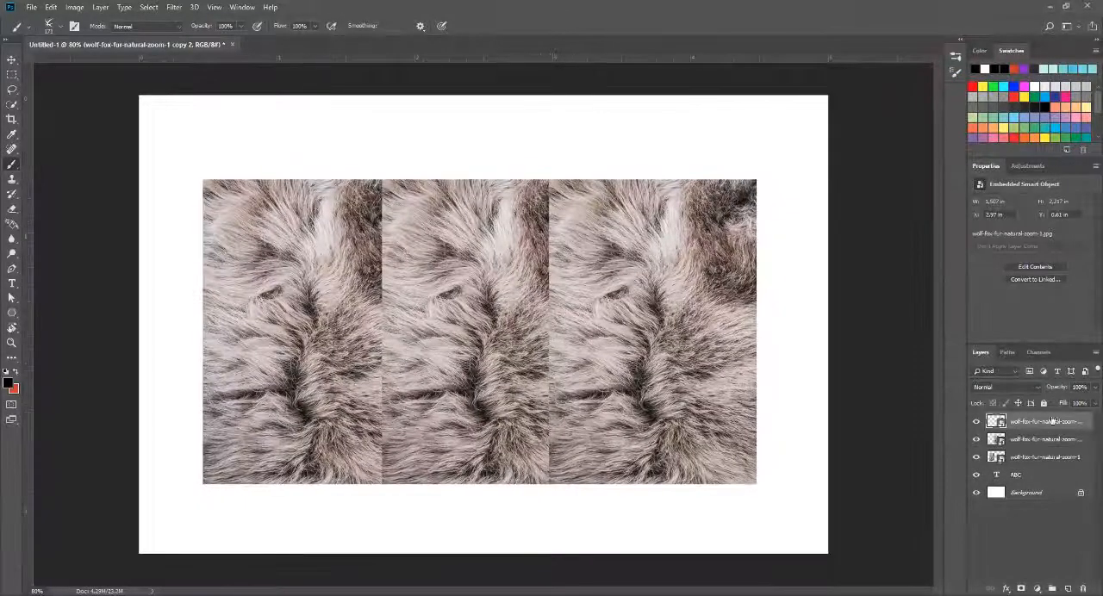
click(976, 422)
double_click(975, 423)
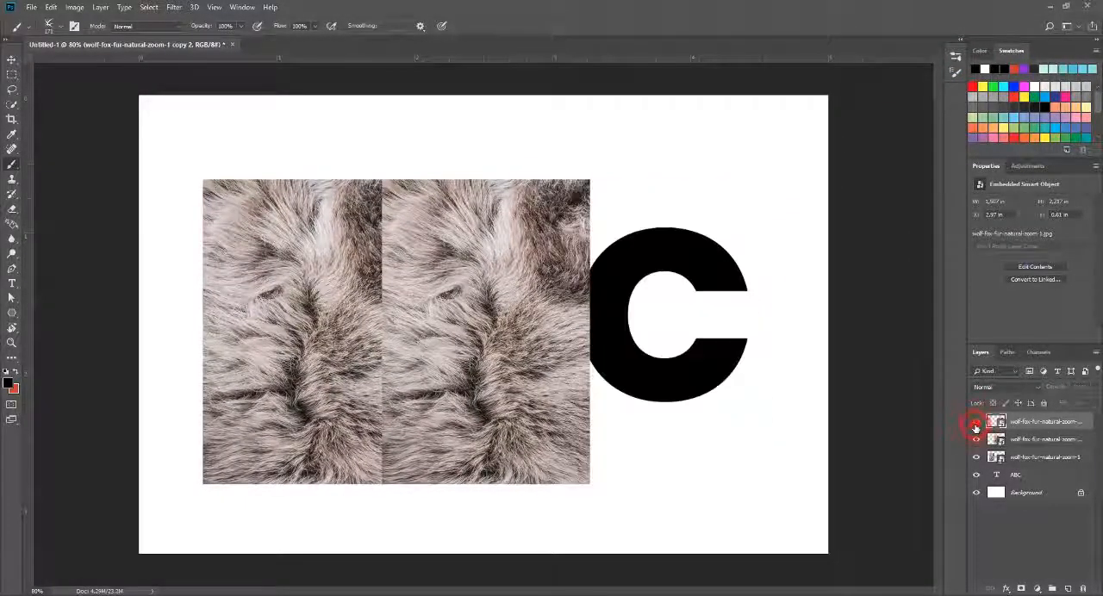
click(976, 422)
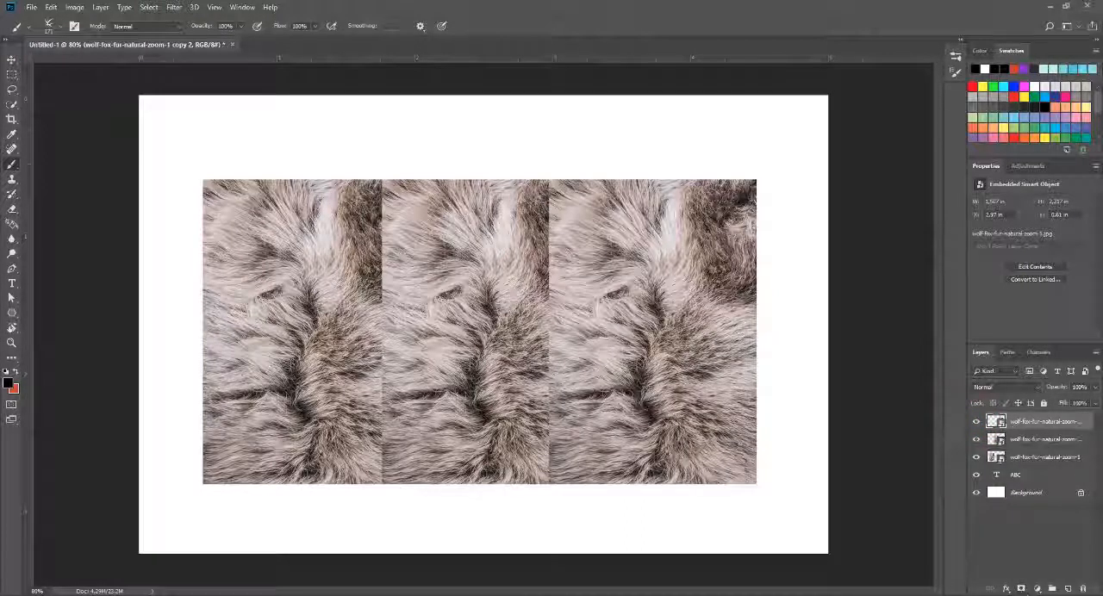
click(1021, 590)
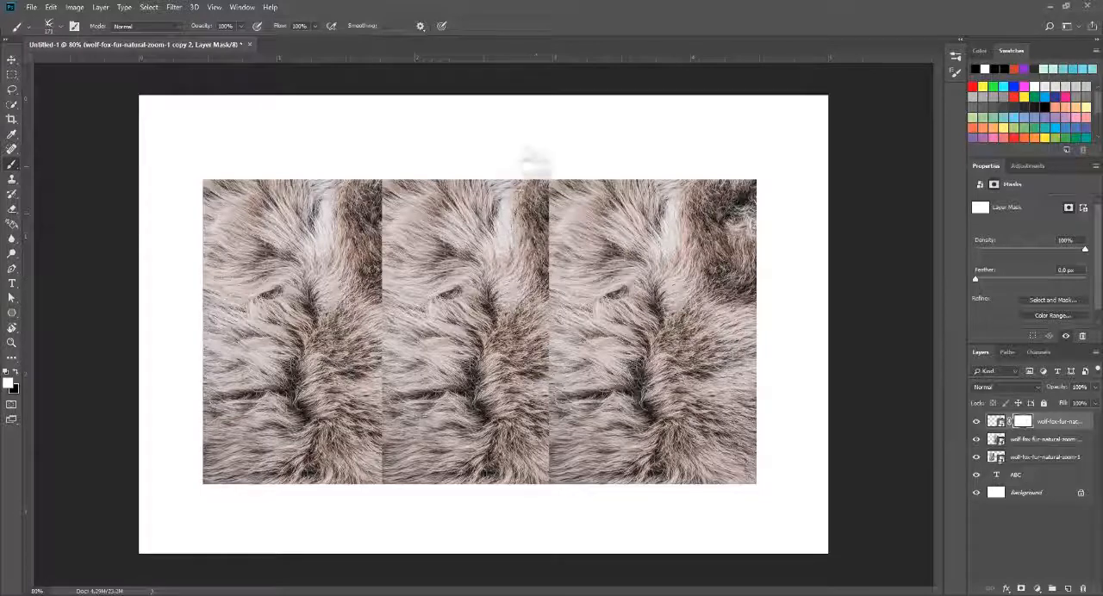
Step: Set the foreground color to black for painting on the topmost fur layer's mask
click(538, 160)
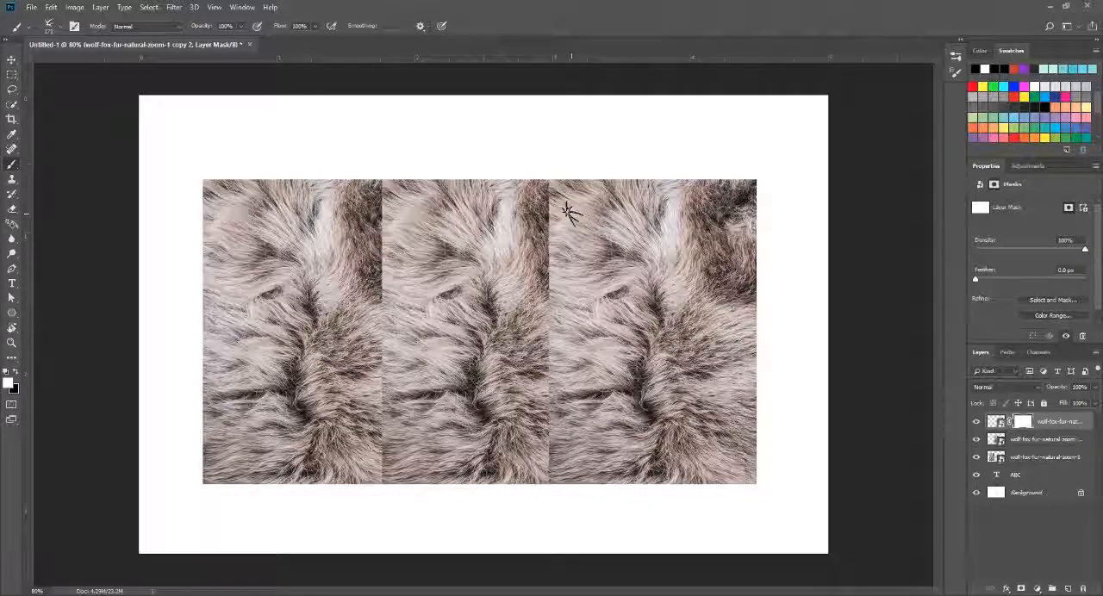
key(ctrl+z)
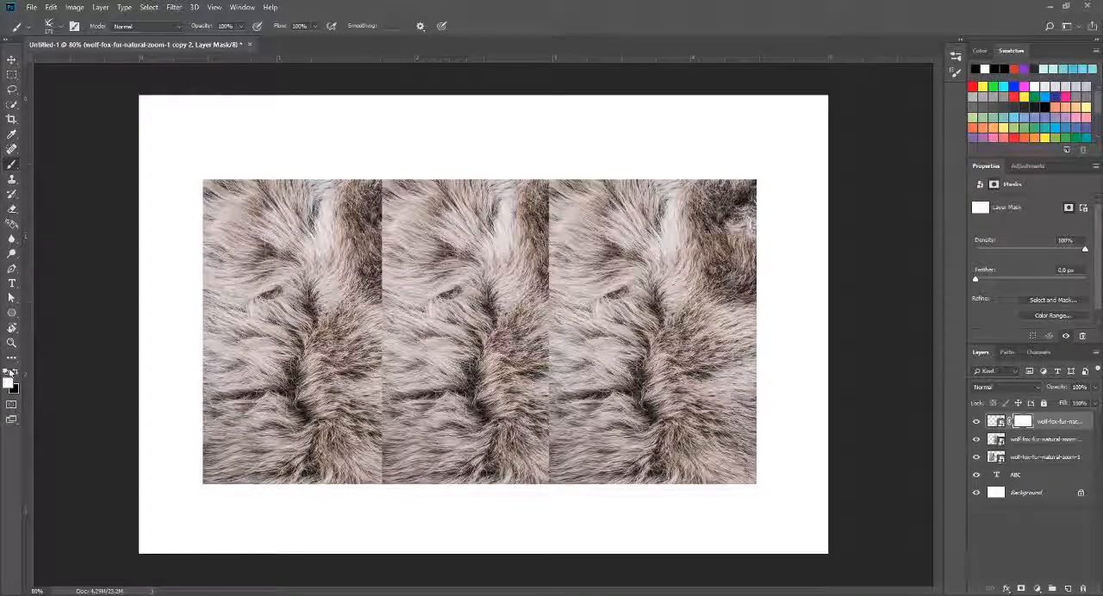
click(14, 373)
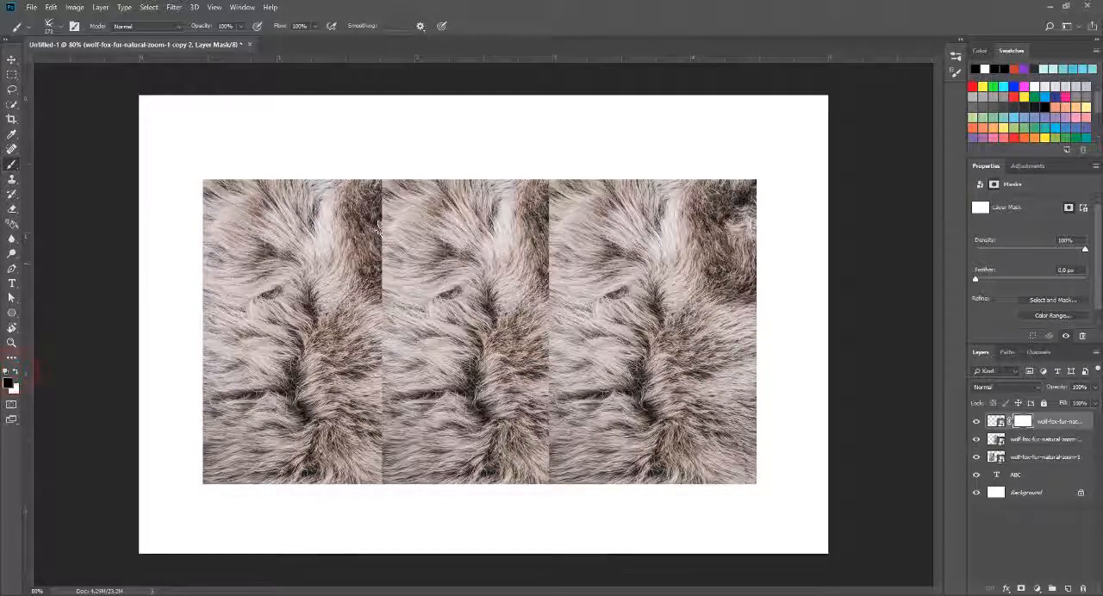
drag(572, 172, 552, 368)
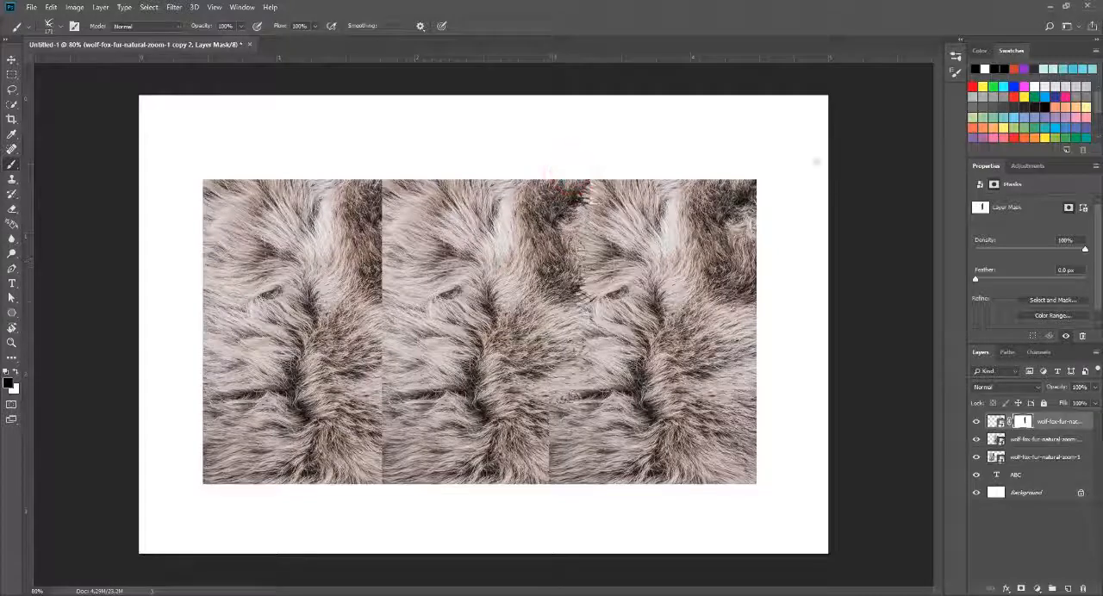
key(ctrl+z)
drag(546, 177, 552, 248)
key(ctrl+z)
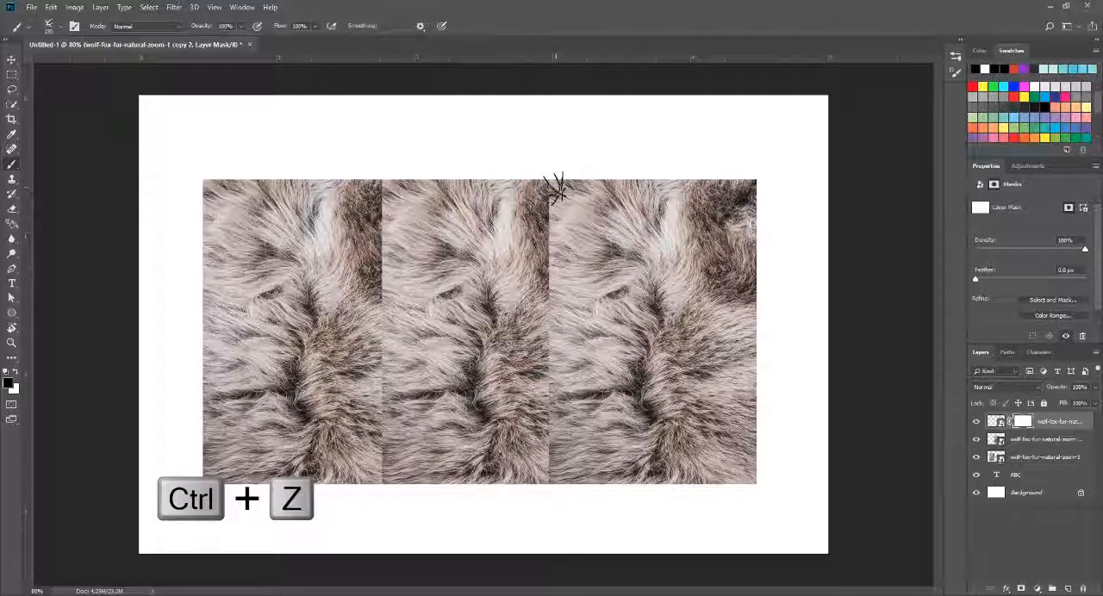
Step: Paint black on the topmost layer's mask with the 100 px hair brush along the whole seam between the middle and right fur images
mouse_move(548, 174)
mouse_down()
mouse_move(552, 363)
mouse_move(560, 296)
mouse_up()
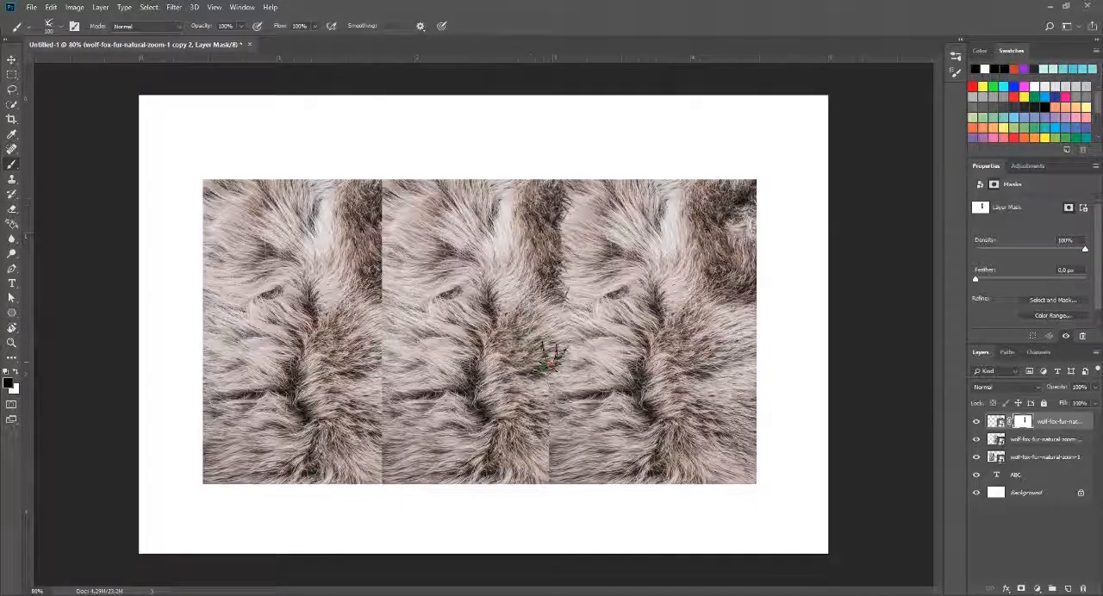
drag(554, 353, 560, 513)
click(537, 309)
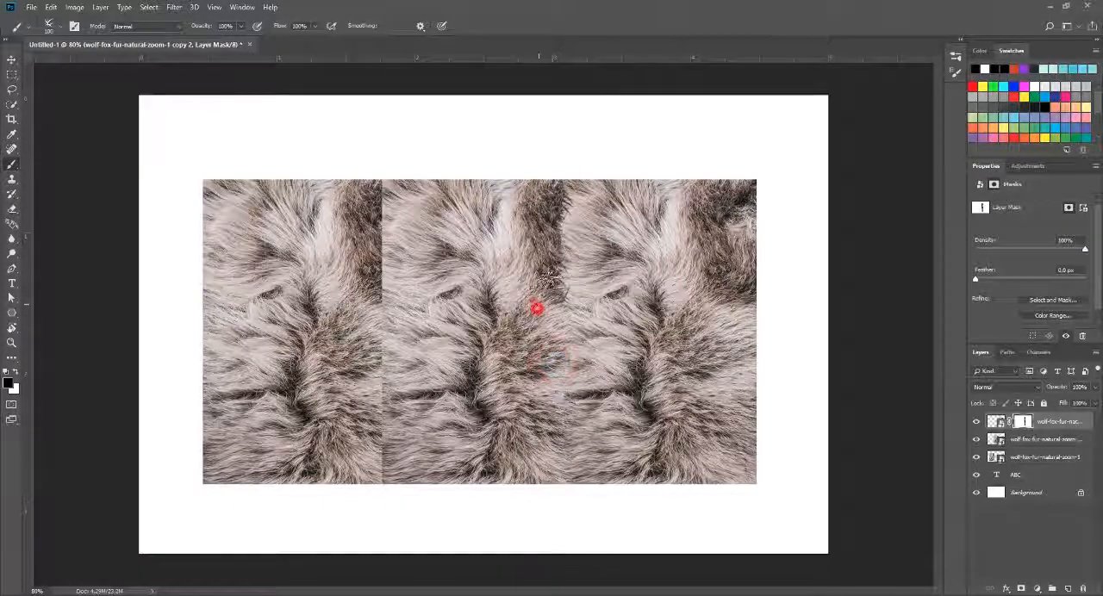
mouse_move(555, 215)
mouse_down()
mouse_move(555, 265)
mouse_move(556, 210)
mouse_move(554, 247)
mouse_up()
scroll(560, 289, down, 5)
scroll(537, 271, up, 4)
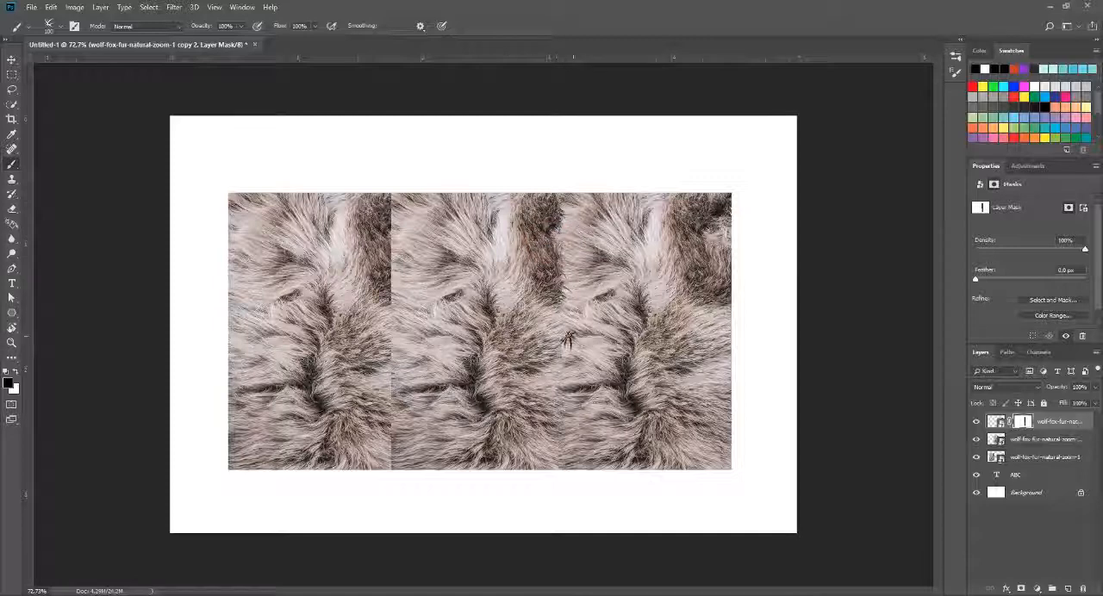
scroll(568, 340, down, 1)
scroll(568, 340, up, 2)
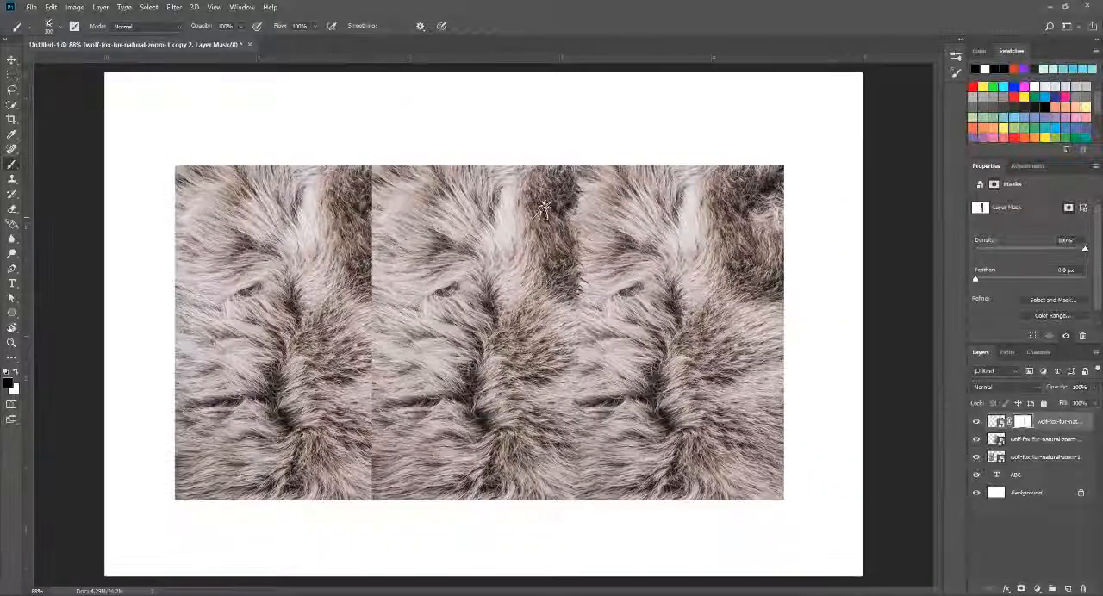
click(566, 221)
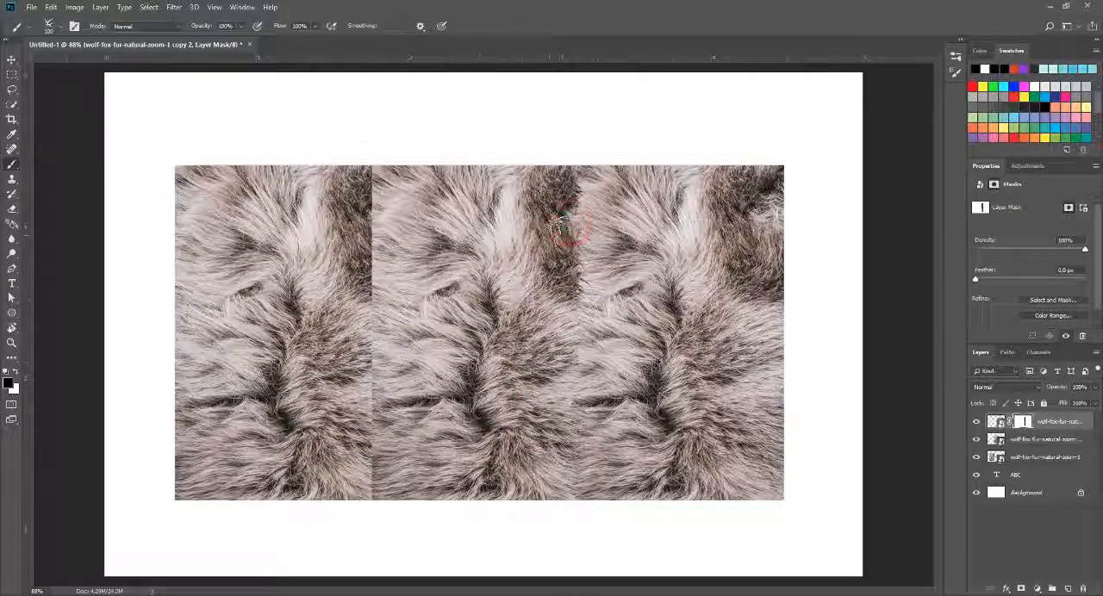
scroll(484, 322, down, 3)
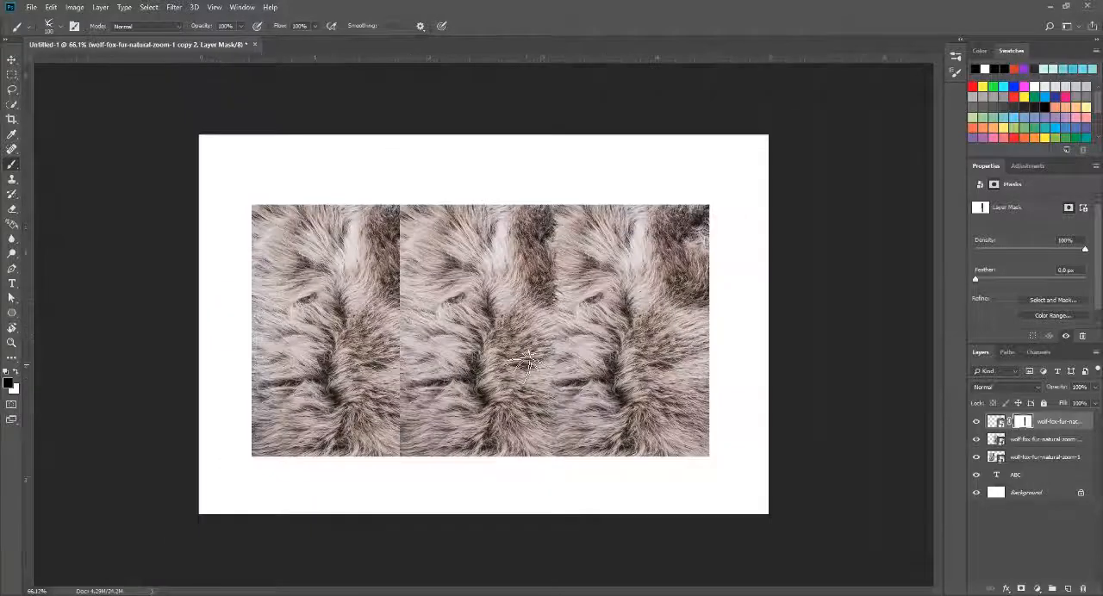
Step: Select the middle fur layer, toggle its visibility to check its area, and add a layer mask to it
click(1009, 442)
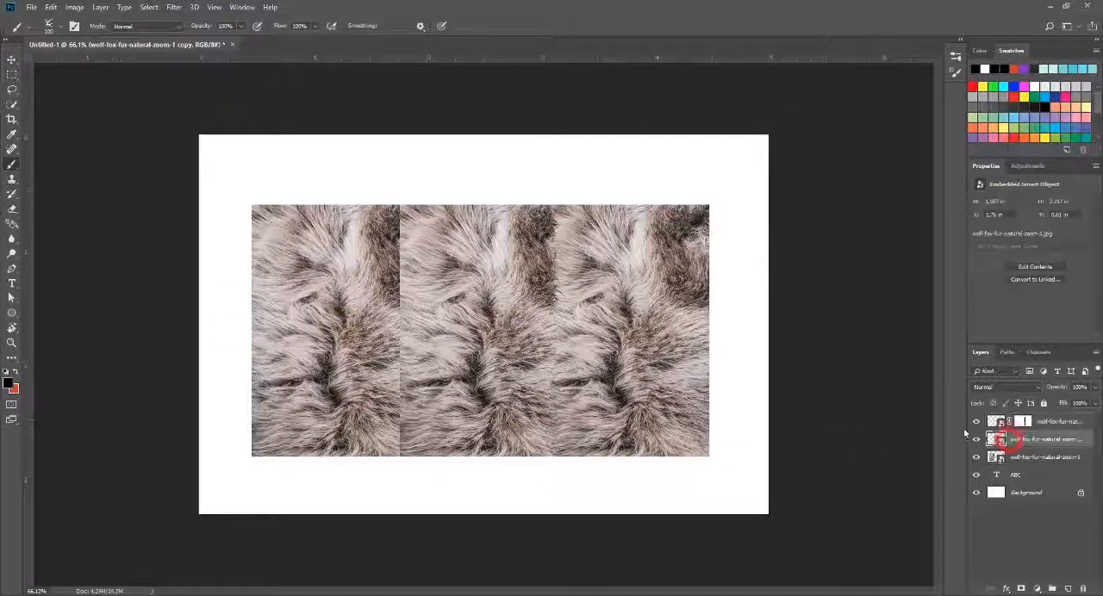
click(976, 439)
click(976, 439)
click(1023, 589)
Step: Paint black on the middle fur layer's mask along the seam between the left and middle fur images to blend them
scroll(419, 333, up, 2)
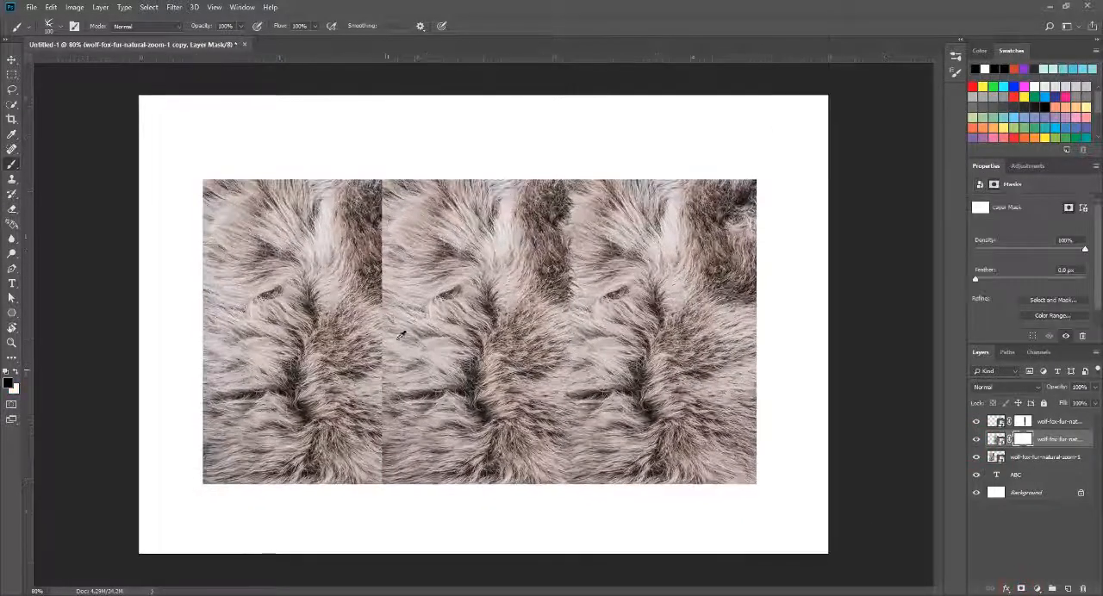
mouse_move(373, 183)
mouse_down()
mouse_move(379, 456)
mouse_move(371, 343)
mouse_move(376, 437)
mouse_move(377, 423)
mouse_up()
mouse_move(374, 321)
mouse_down()
mouse_move(373, 184)
mouse_move(383, 327)
mouse_up()
mouse_move(384, 302)
mouse_down()
mouse_move(374, 228)
mouse_move(372, 268)
mouse_up()
scroll(524, 487, down, 5)
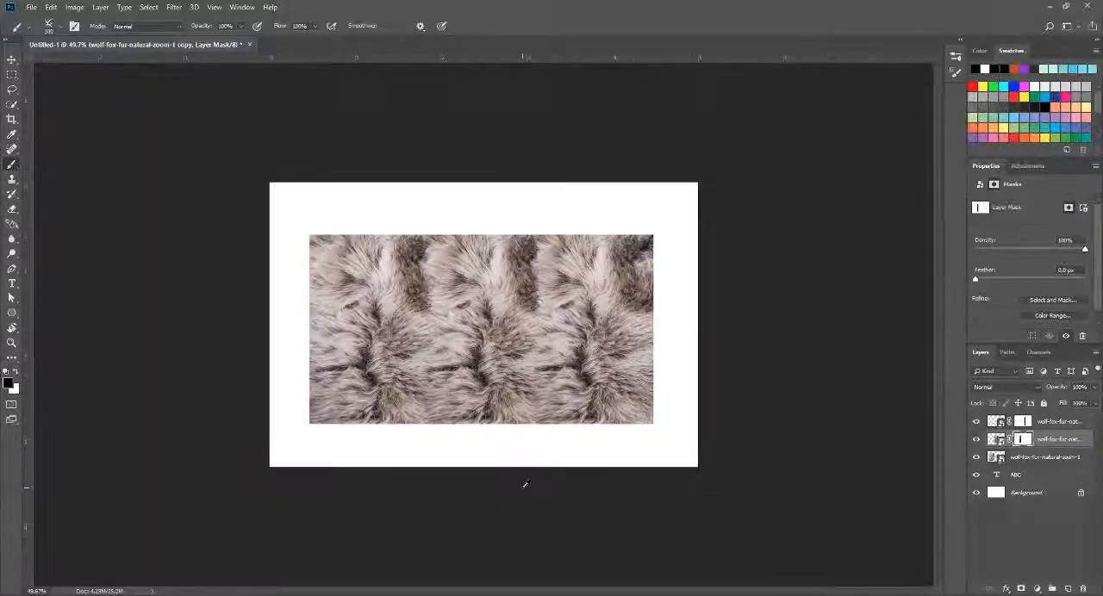
Step: Dab more black on the topmost fur layer's mask over the upper part of the middle-right seam to soften the transition
key(ctrl+plus)
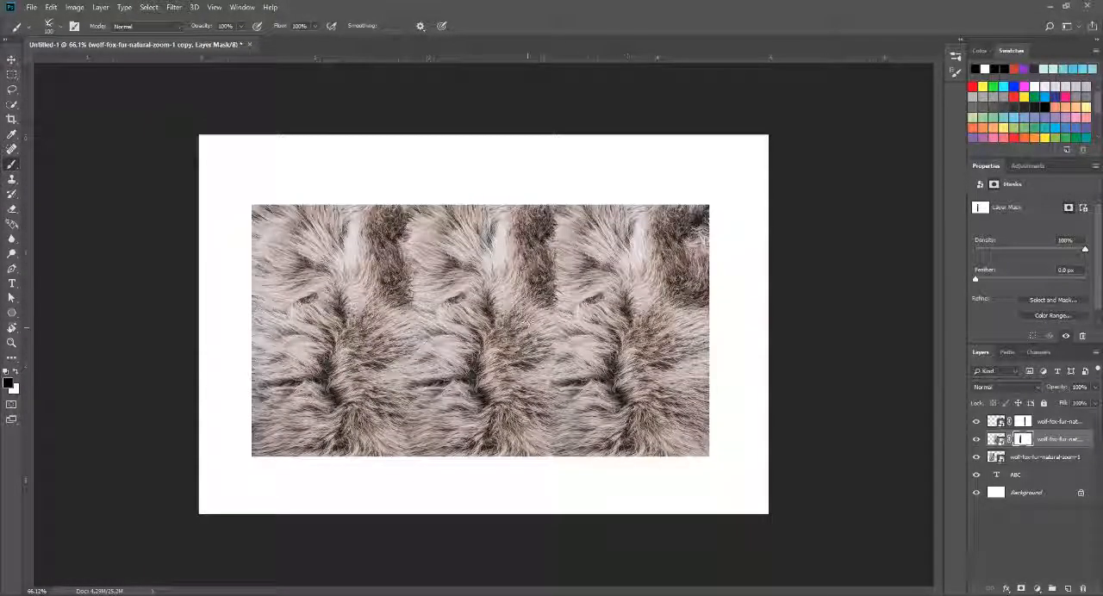
drag(544, 246, 544, 244)
key(ctrl+z)
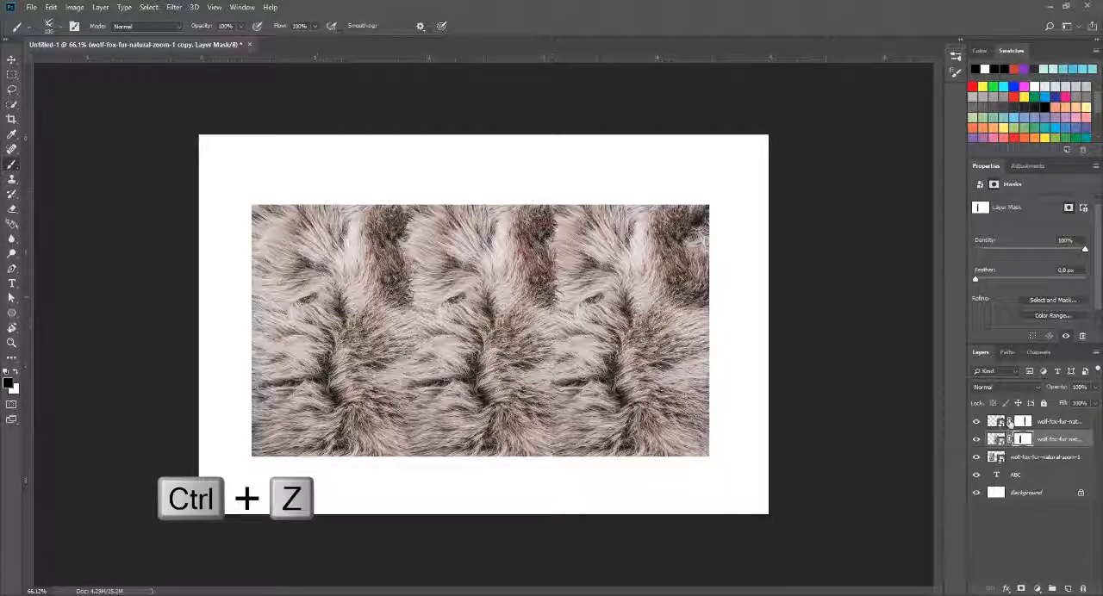
click(1020, 421)
click(548, 253)
click(548, 228)
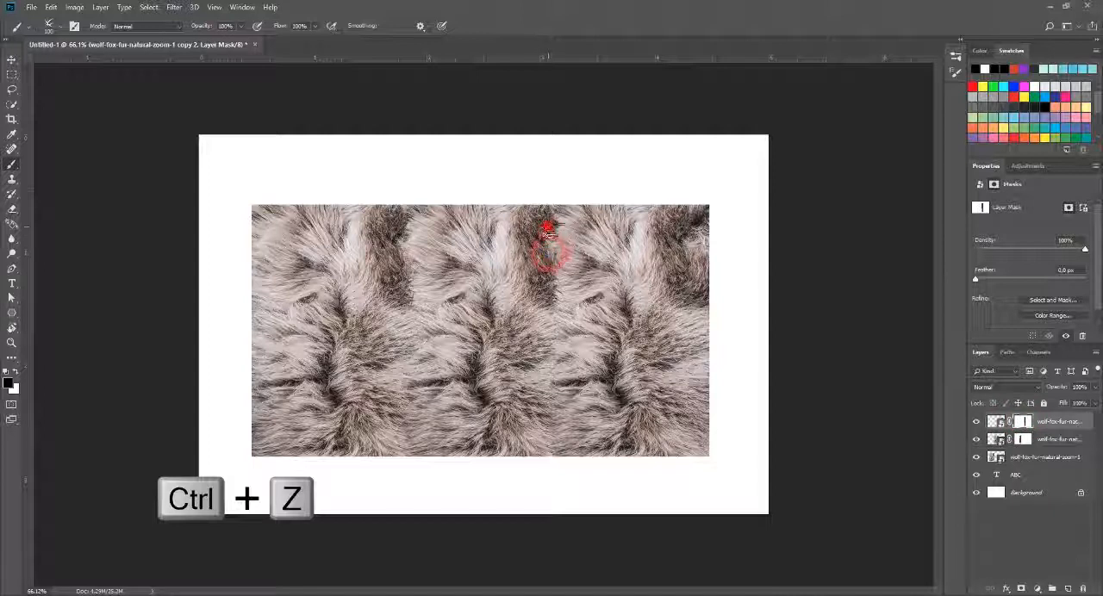
click(548, 239)
click(548, 226)
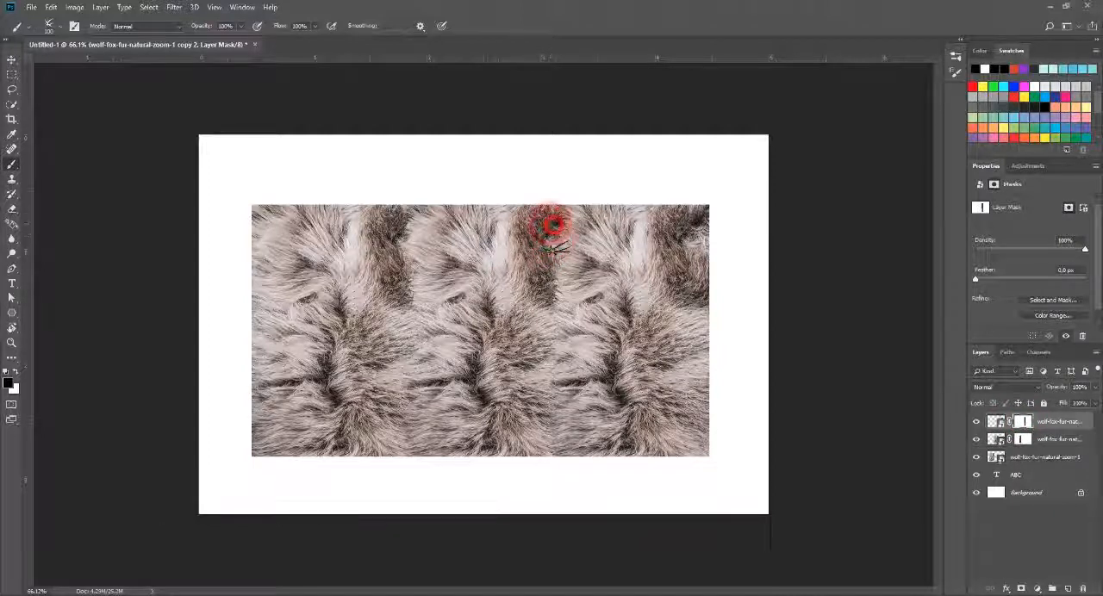
click(554, 240)
click(550, 288)
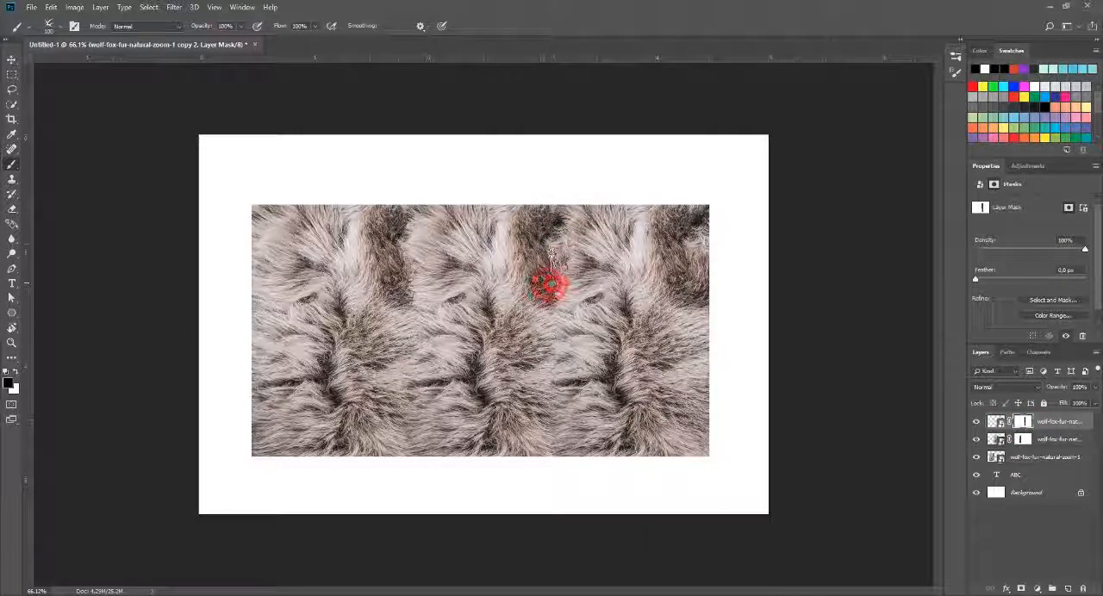
click(554, 244)
scroll(533, 311, down, 2)
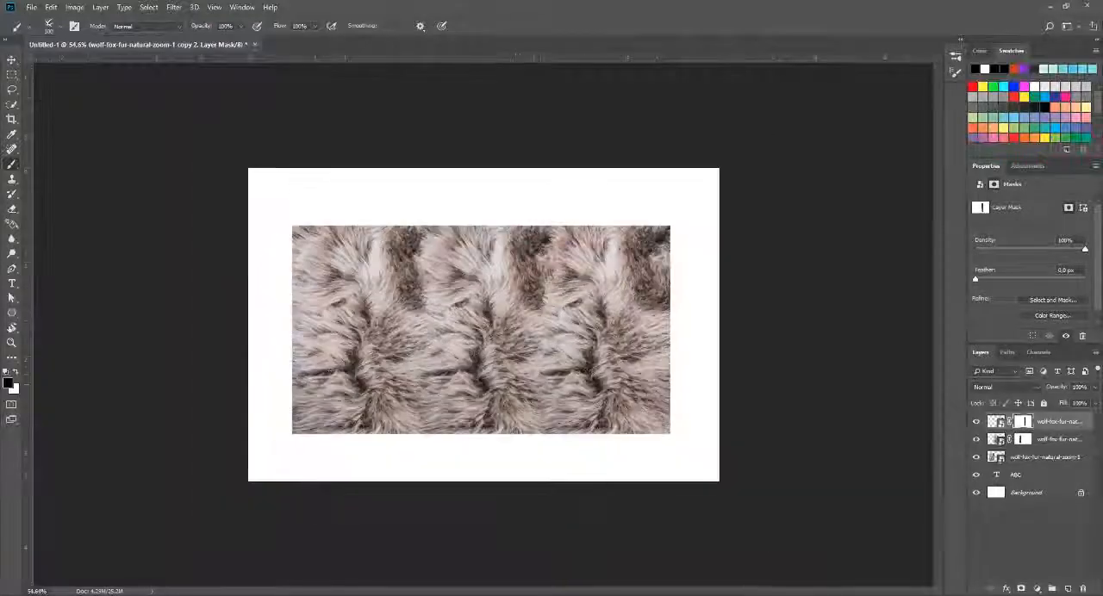
scroll(565, 370, up, 1)
Step: Merge the three fur layers into one layer and toggle its visibility to check the result
click(1052, 459)
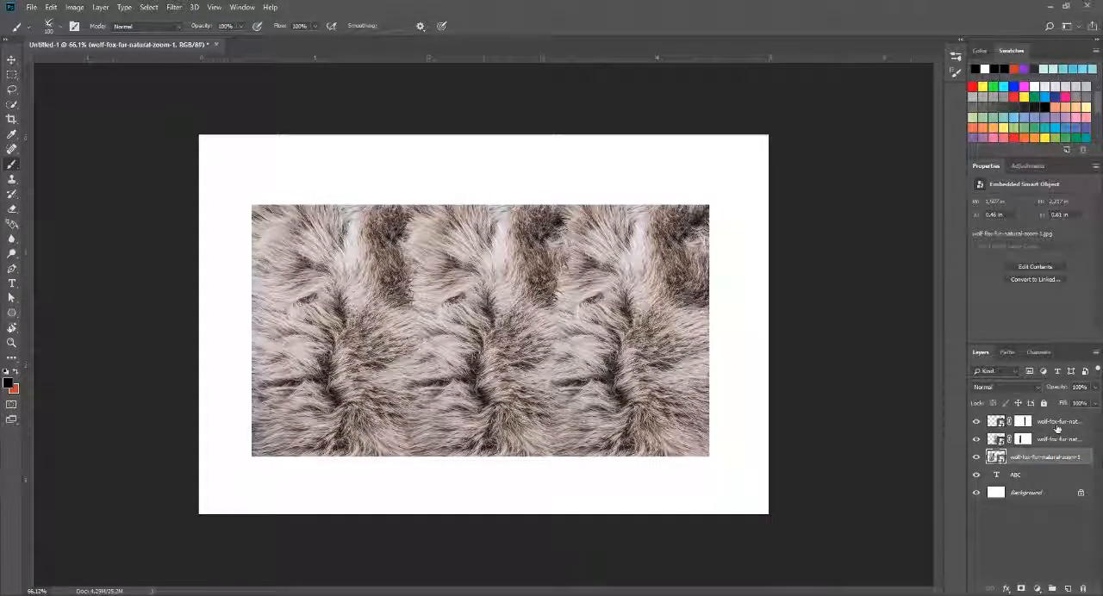
click(1058, 421)
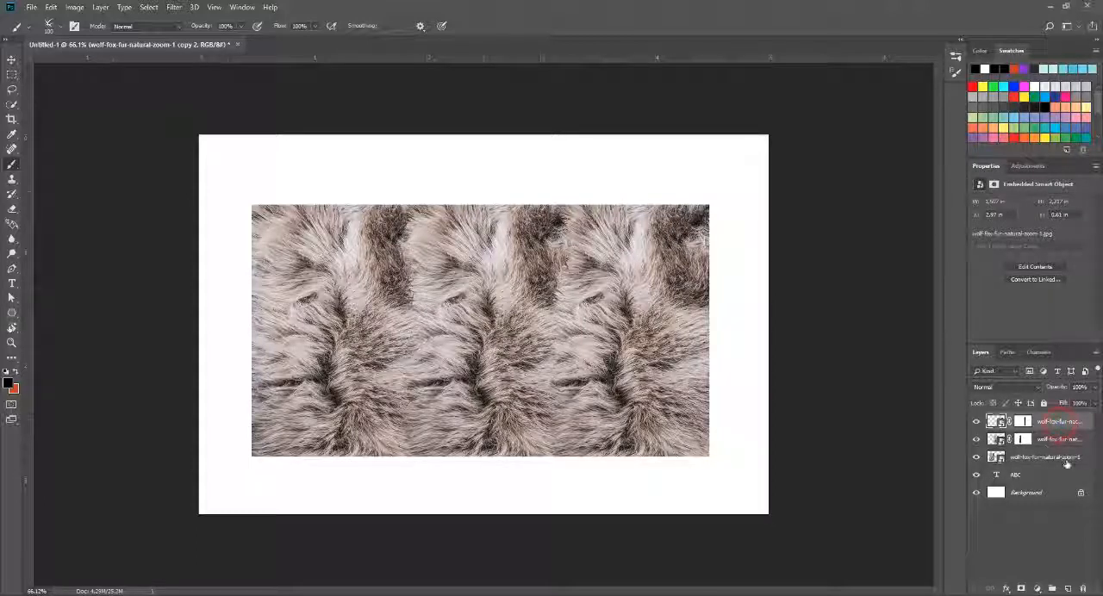
shift+click(1064, 458)
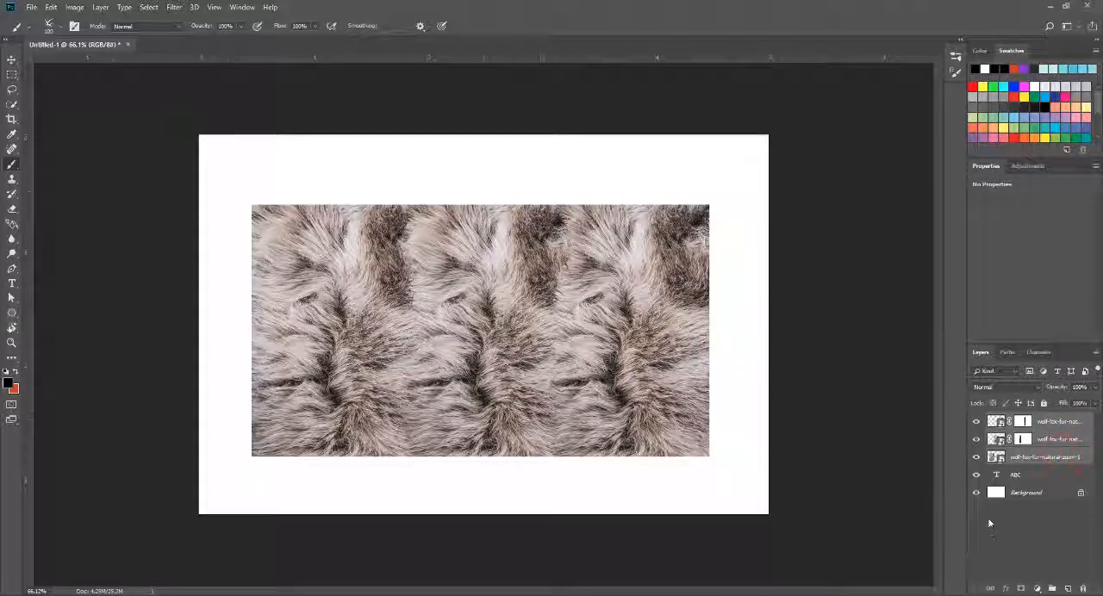
right_click(1055, 457)
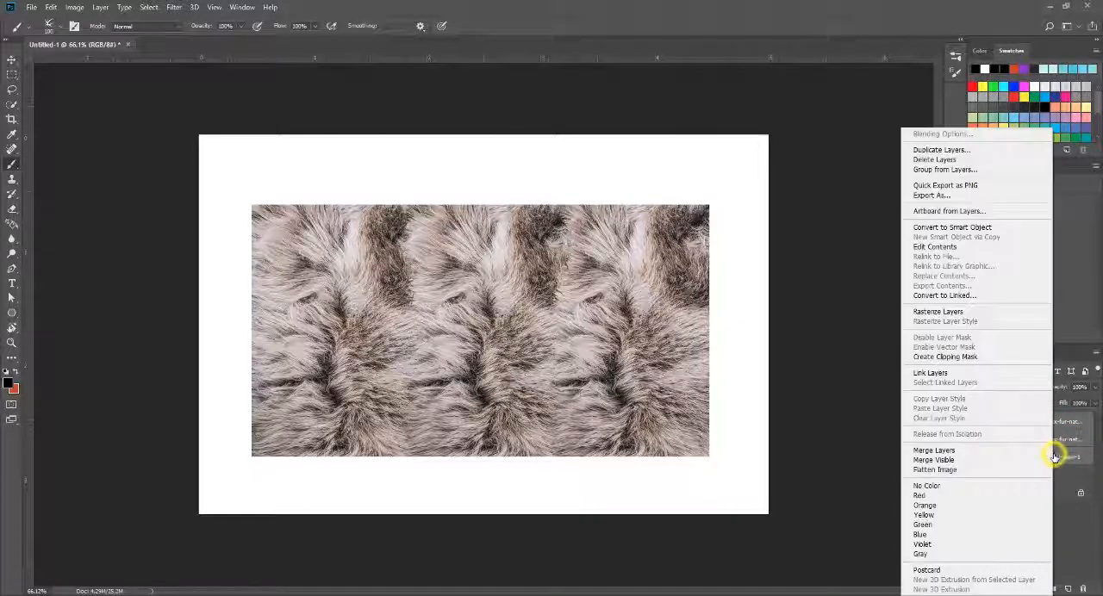
click(954, 450)
click(977, 423)
click(978, 423)
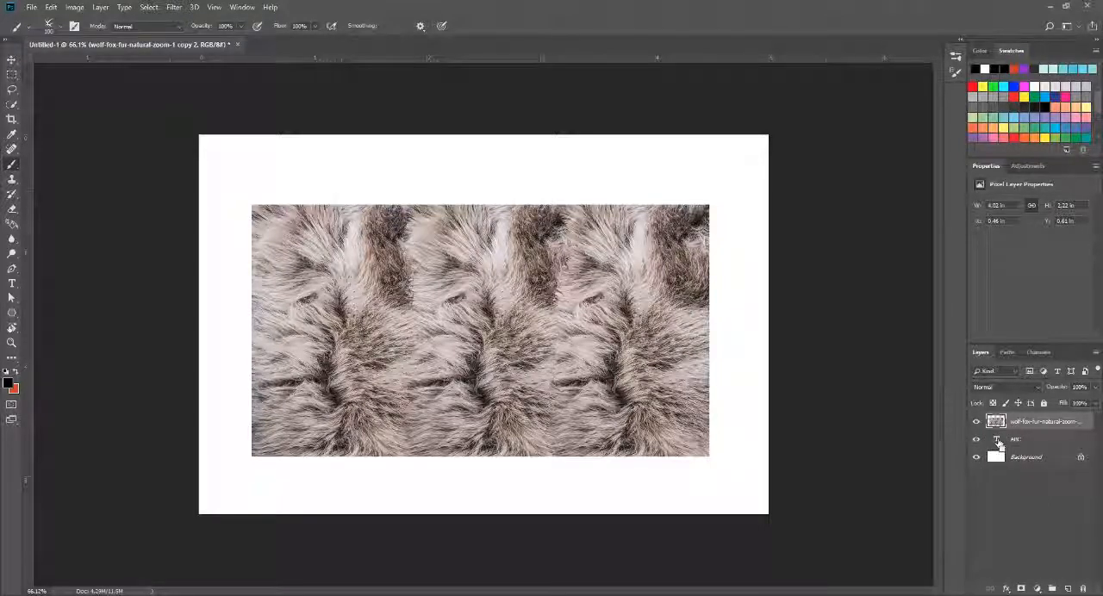
Step: Load the ABC text layer's outline as a selection and add it as a layer mask on the merged fur layer
ctrl+click(997, 444)
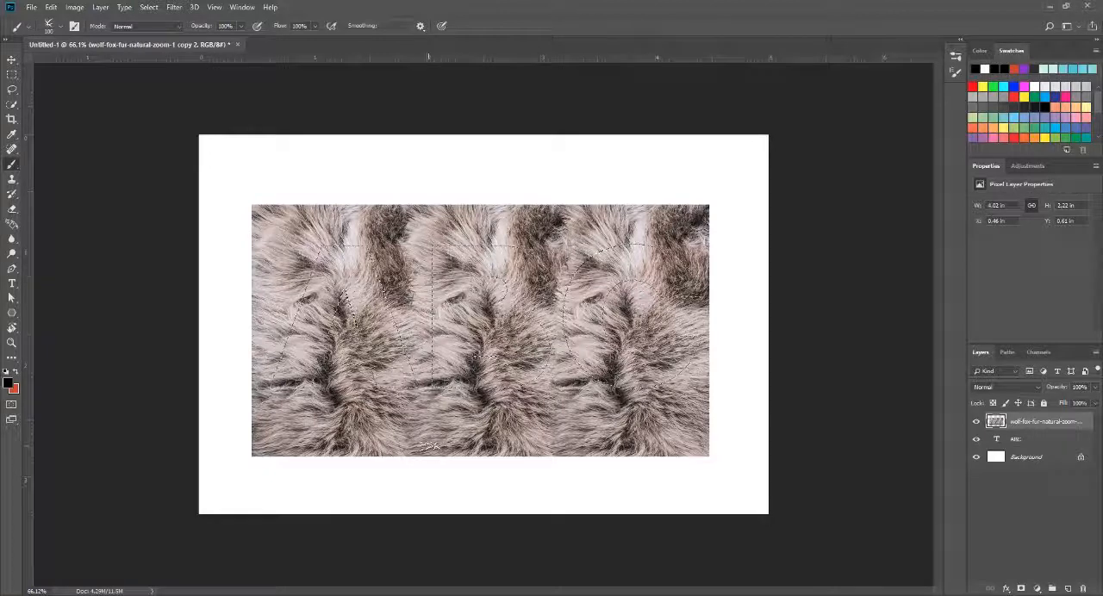
click(1021, 590)
key(ctrl+minus)
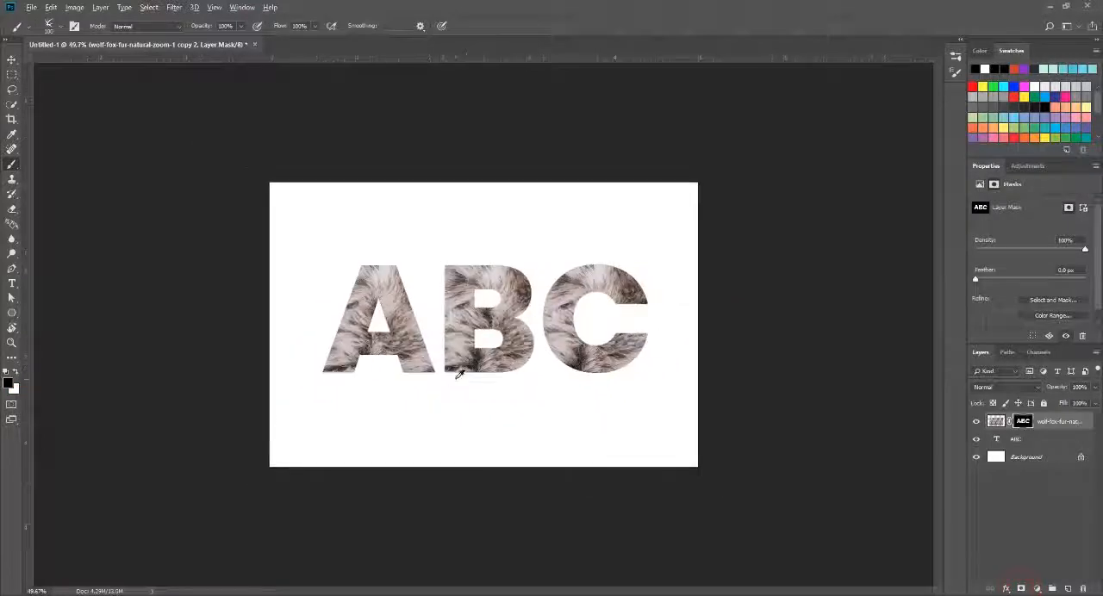
scroll(459, 375, up, 4)
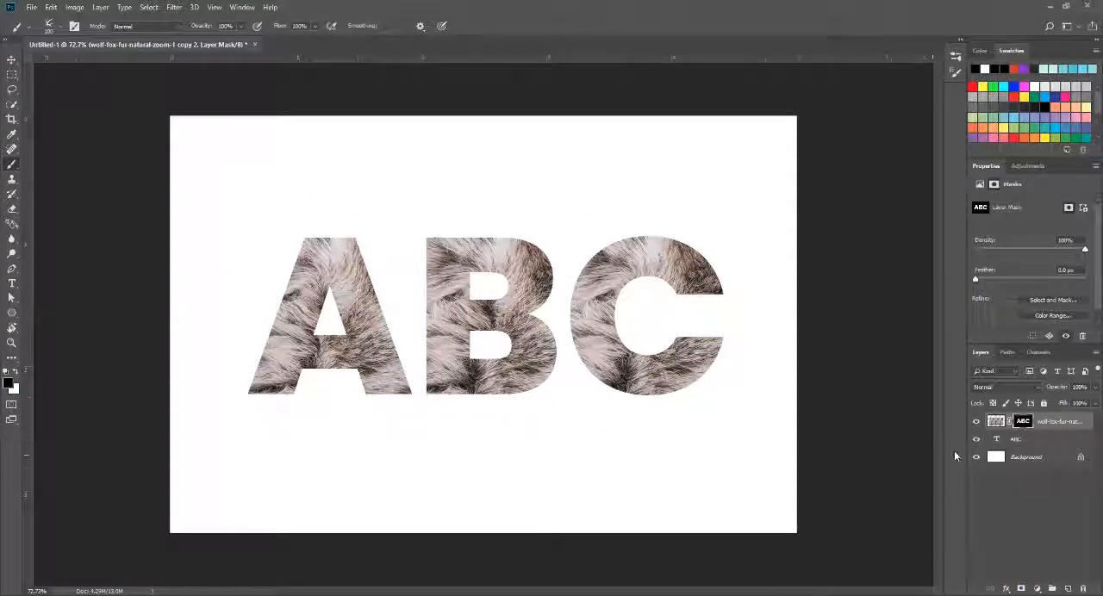
scroll(215, 323, up, 5)
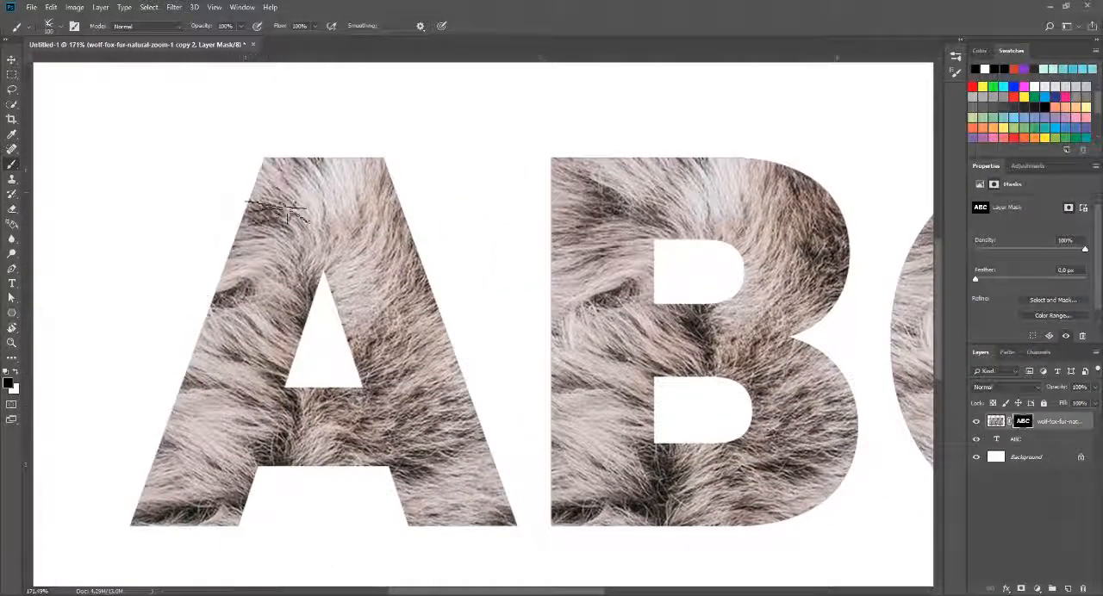
scroll(336, 296, down, 5)
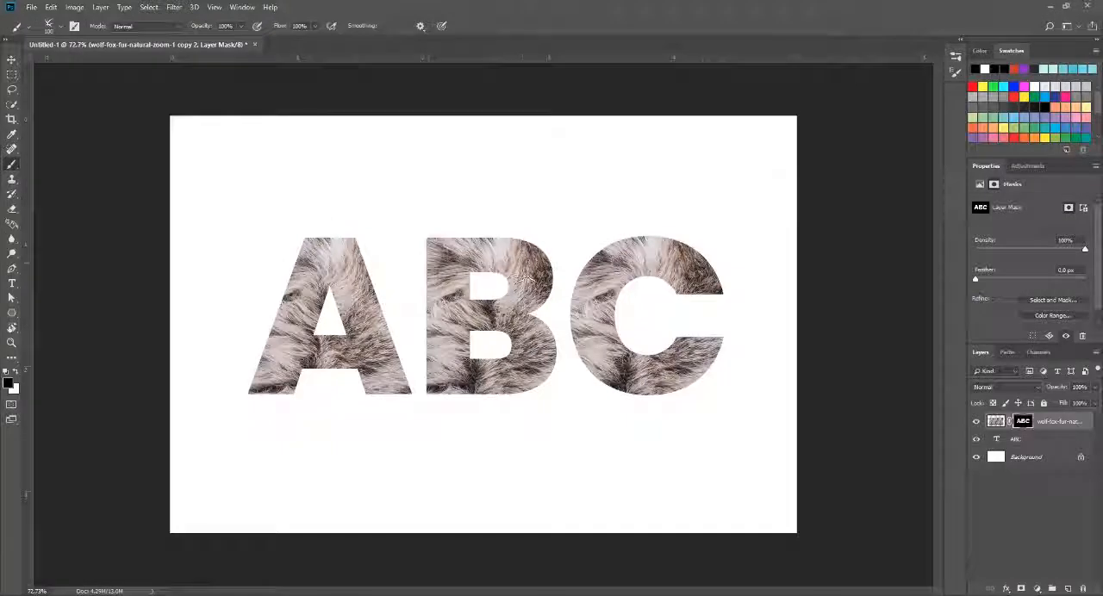
Step: Load the ABC text outline as a selection again and convert it to a work path with a tolerance of 1.0 pixels
ctrl+click(997, 442)
scroll(750, 405, down, 1)
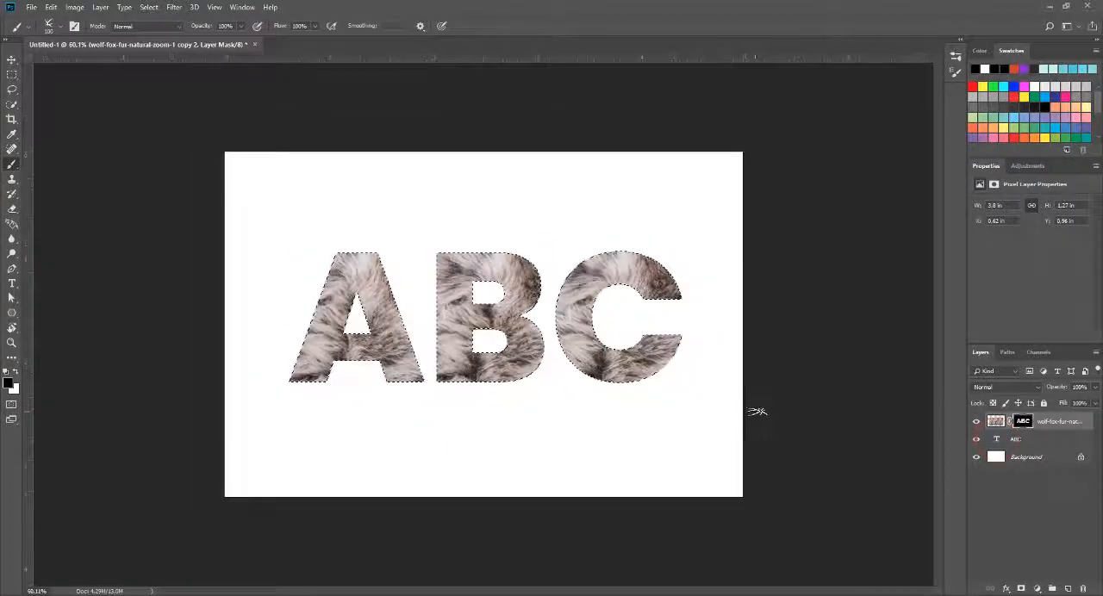
scroll(755, 411, up, 2)
drag(12, 74, 64, 77)
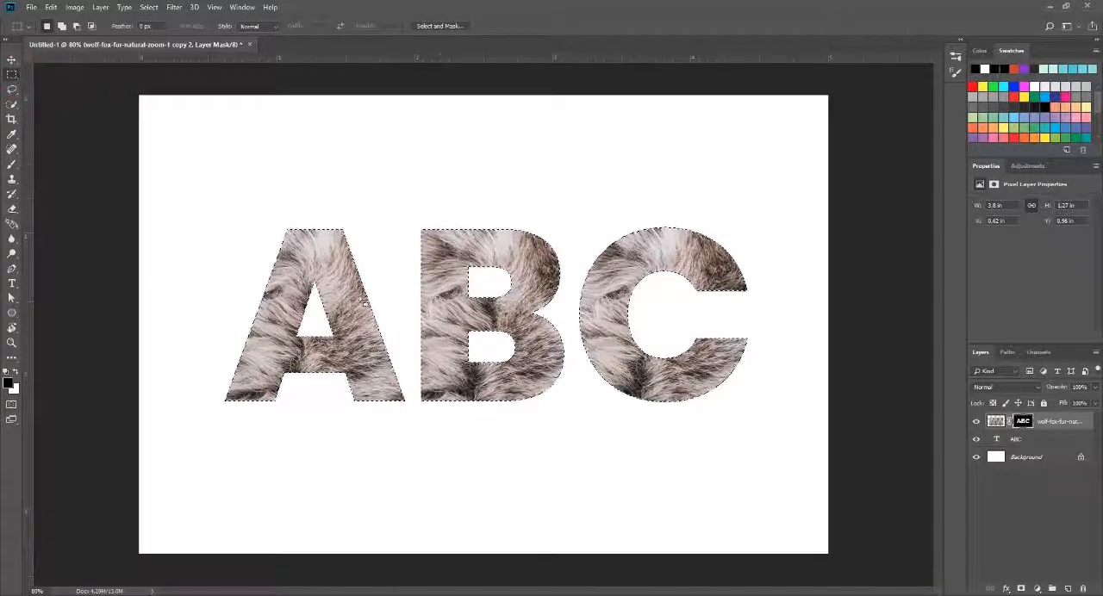
right_click(420, 247)
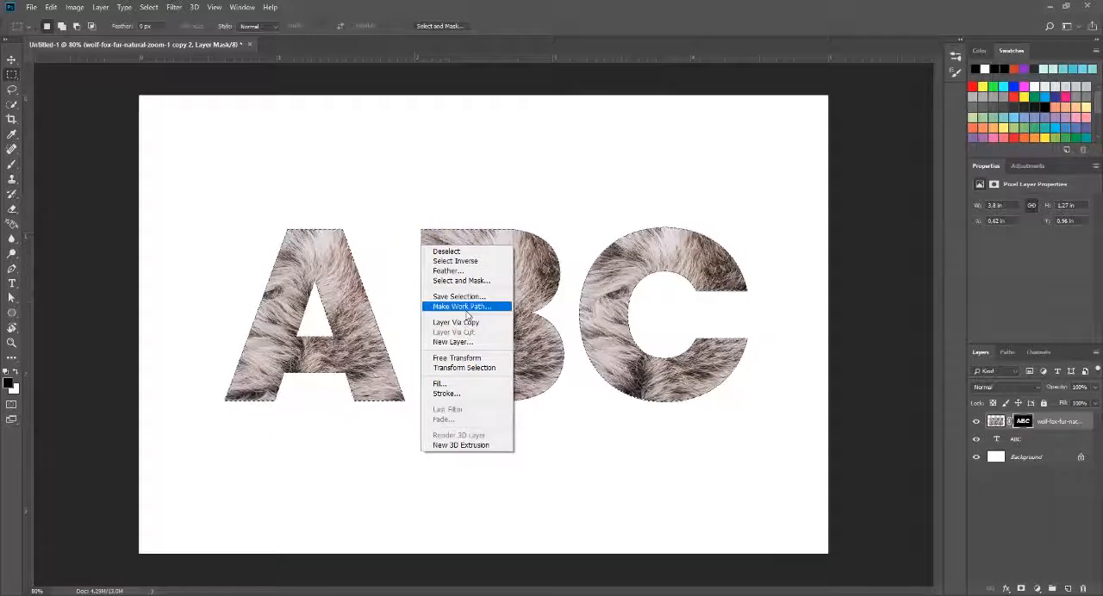
click(442, 307)
click(528, 198)
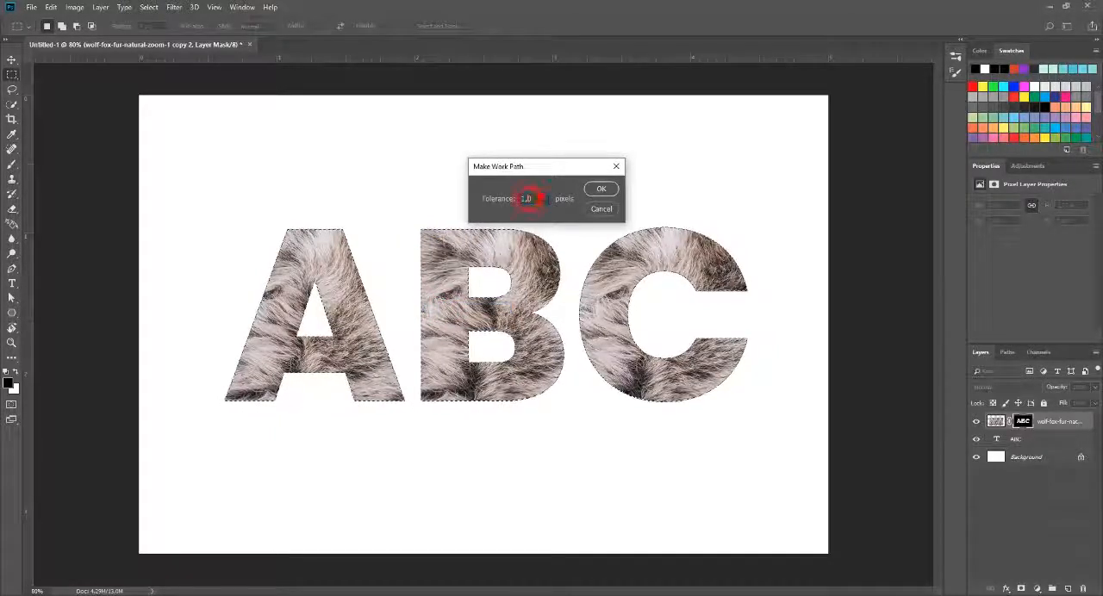
click(600, 189)
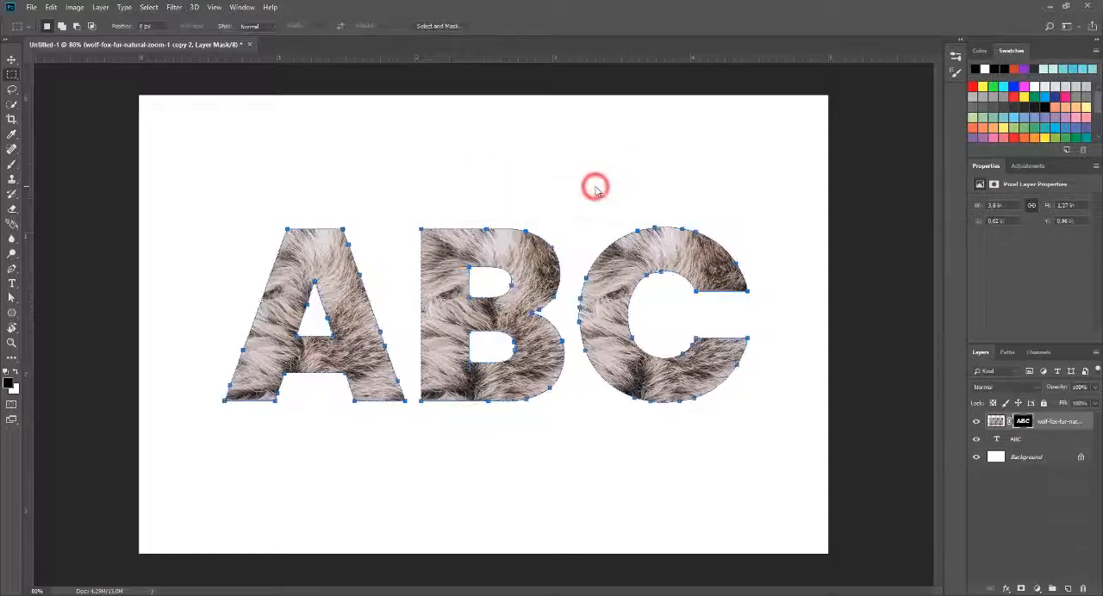
Step: Activate the Pen tool for the ABC path and swap the colours so that white is the foreground
scroll(348, 283, up, 2)
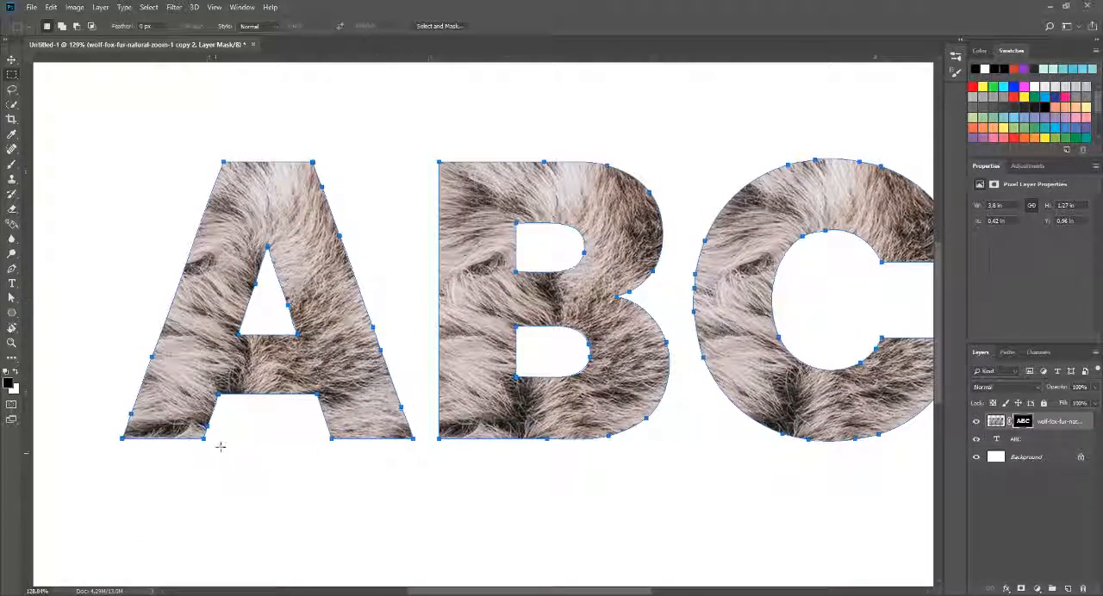
scroll(391, 334, down, 1)
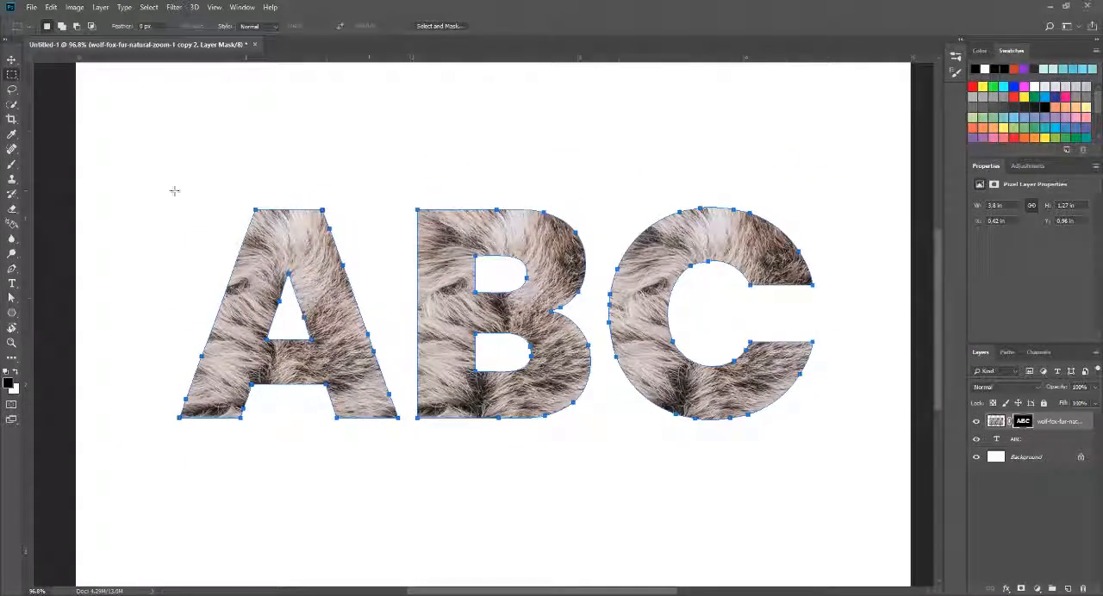
click(10, 272)
click(60, 267)
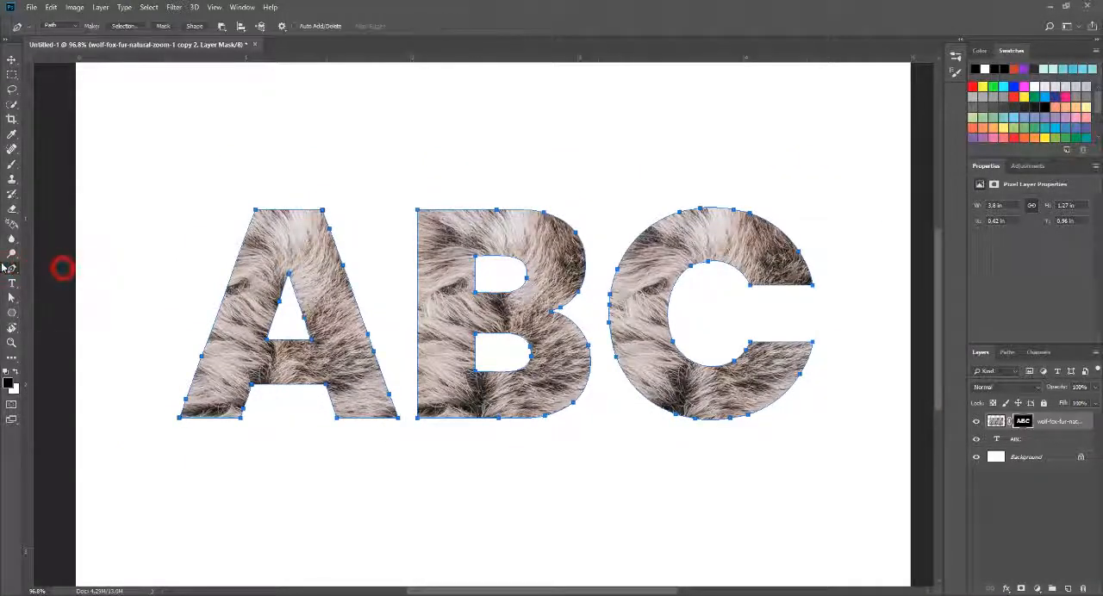
click(10, 273)
click(39, 266)
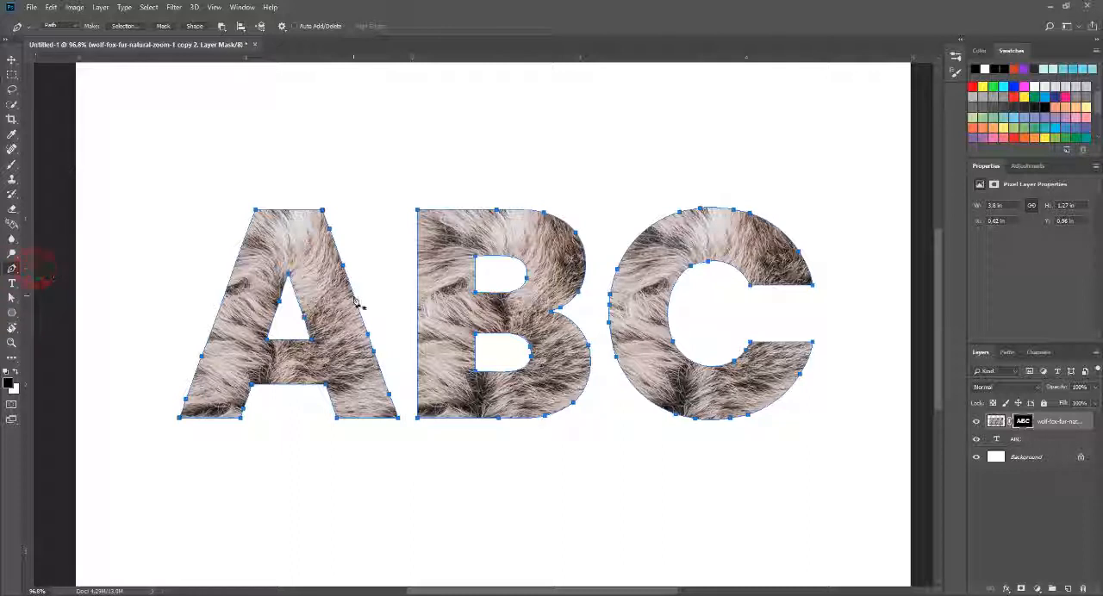
right_click(332, 226)
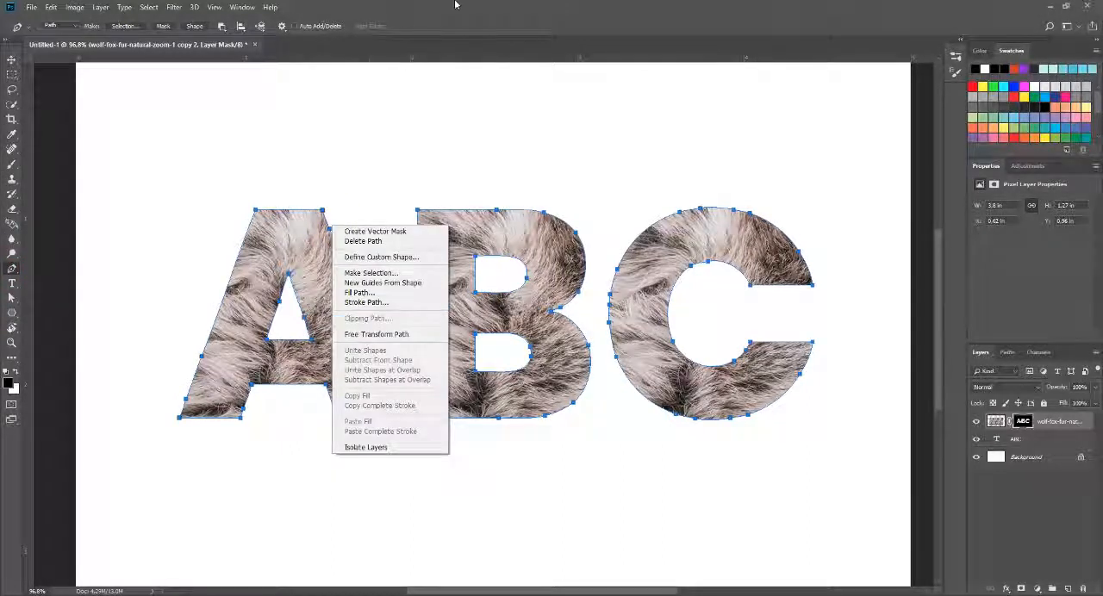
click(500, 4)
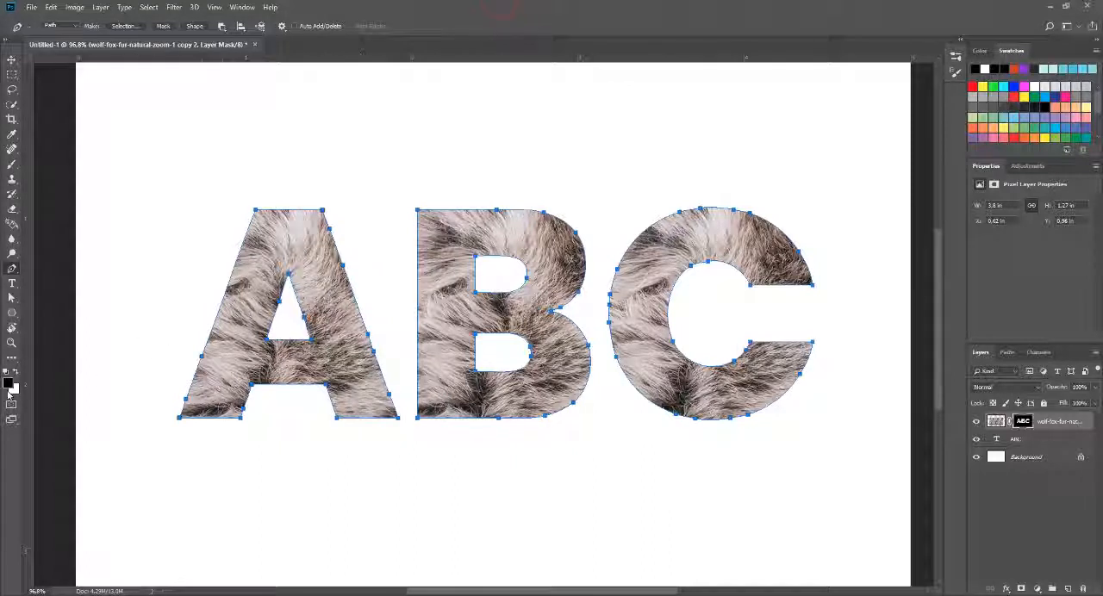
click(16, 372)
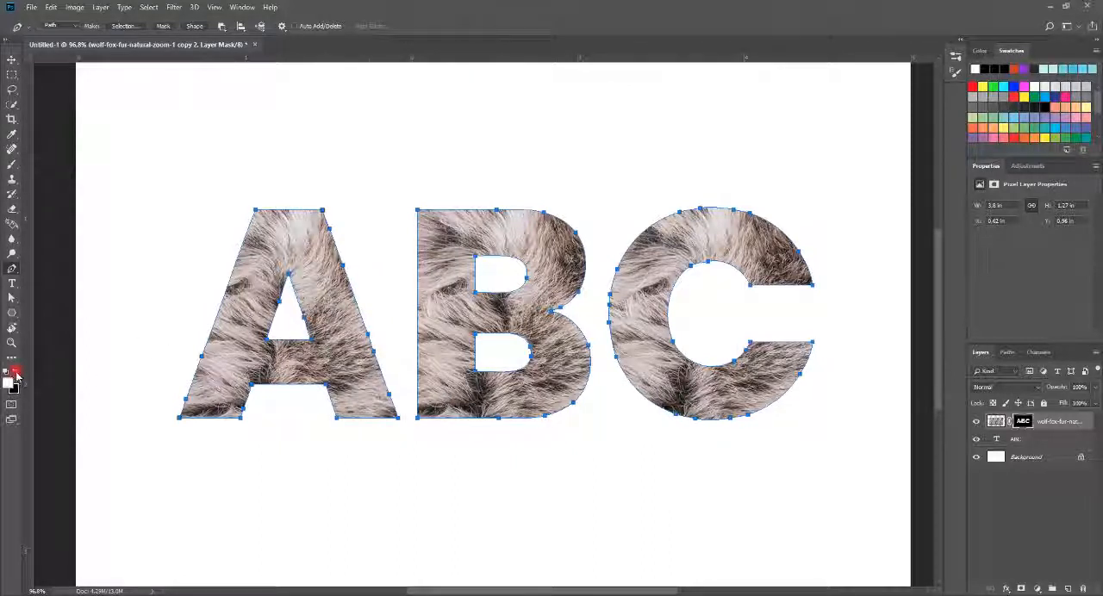
Step: Try stroking the ABC path on the fur layer's mask with the brush and simulated pressure, and undo the stroke
right_click(321, 217)
click(382, 322)
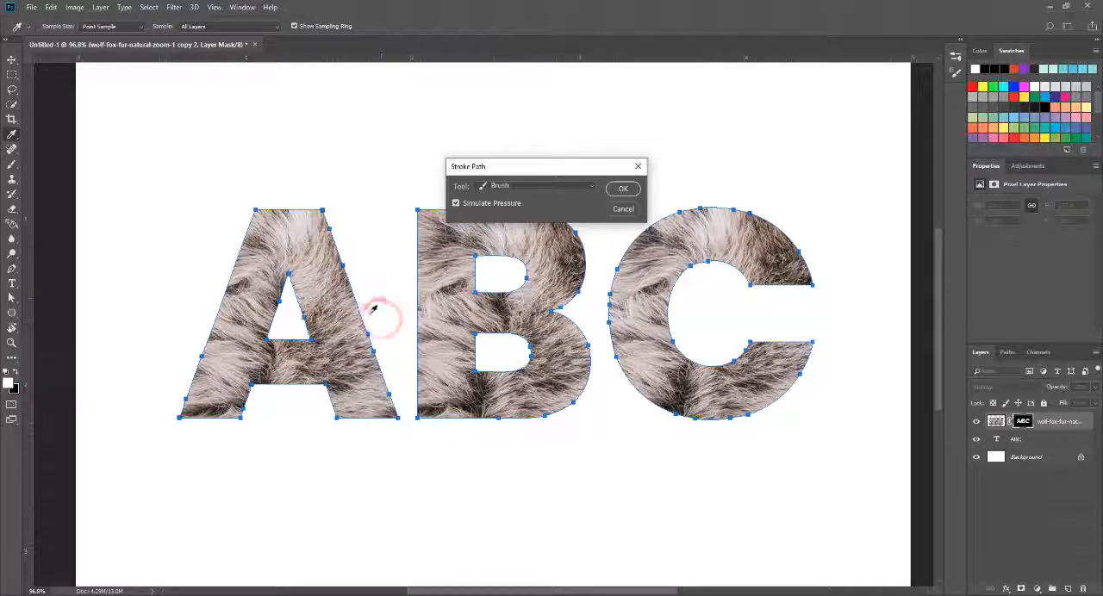
click(623, 189)
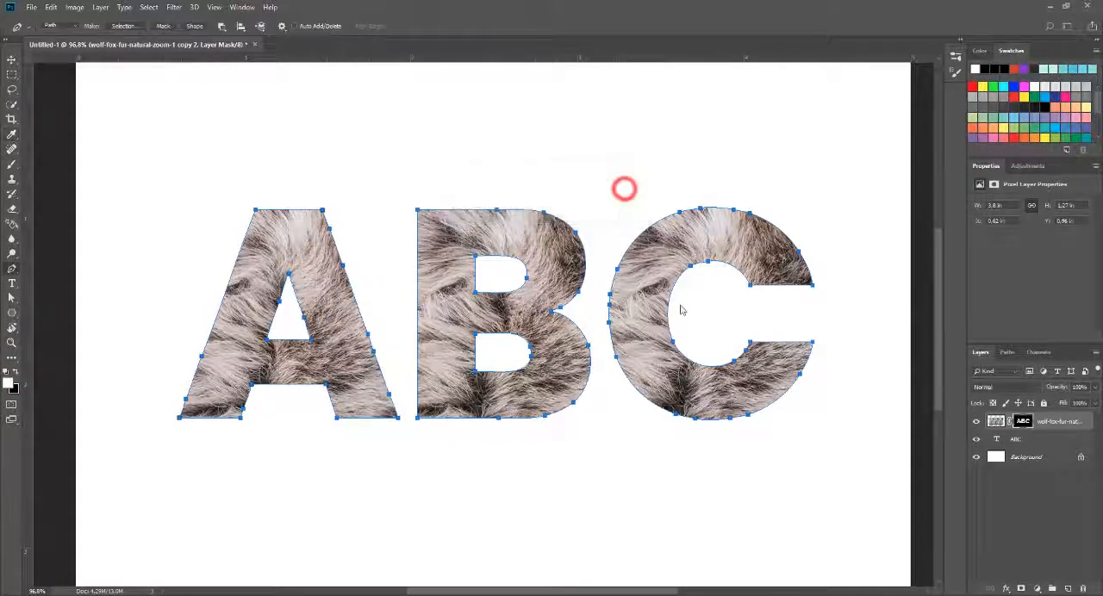
scroll(534, 336, down, 2)
scroll(532, 336, up, 2)
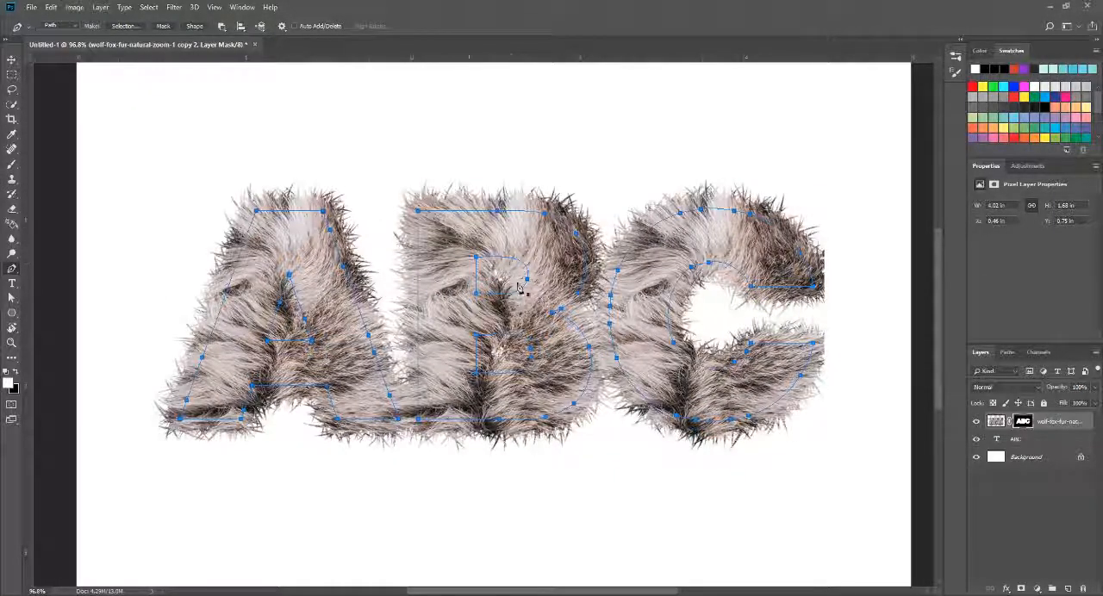
key(ctrl+z)
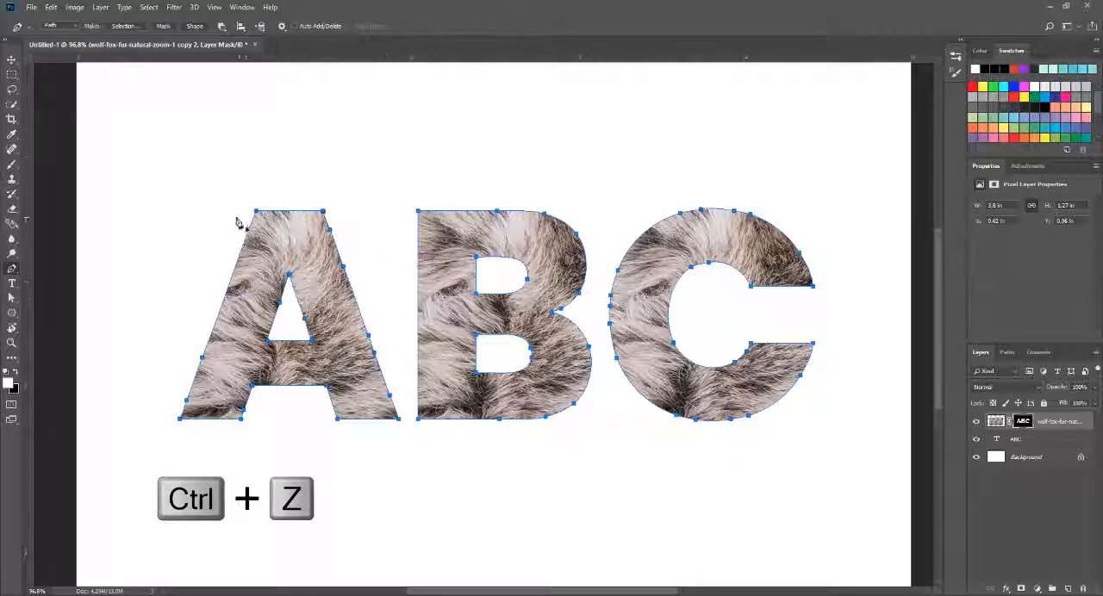
Step: Reduce the hair brush size to 40 px and stroke the ABC path on the mask with the brush and simulated pressure
click(12, 165)
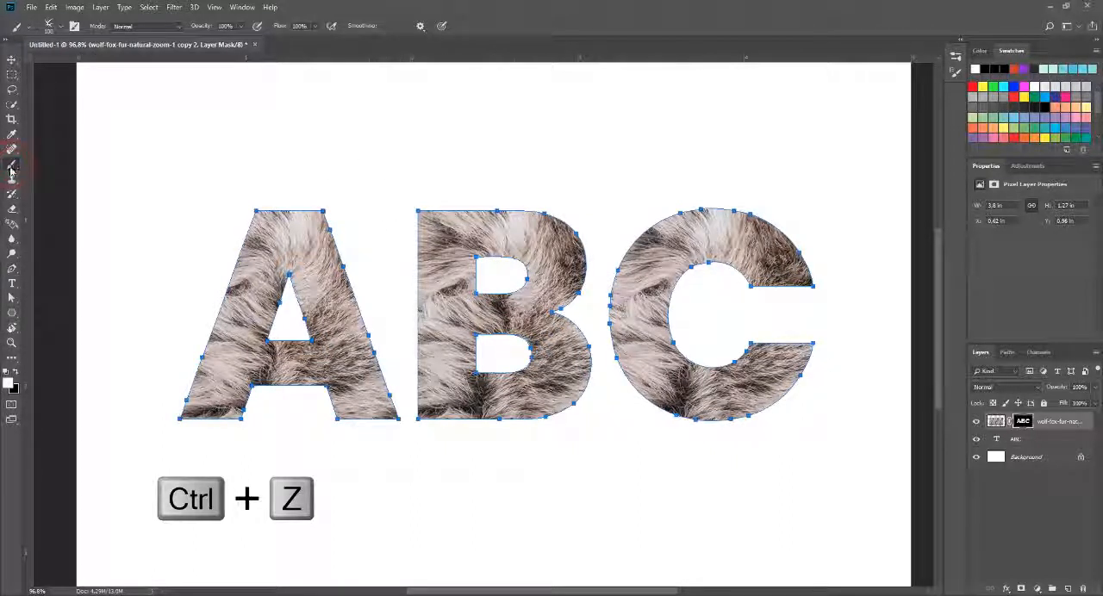
click(51, 28)
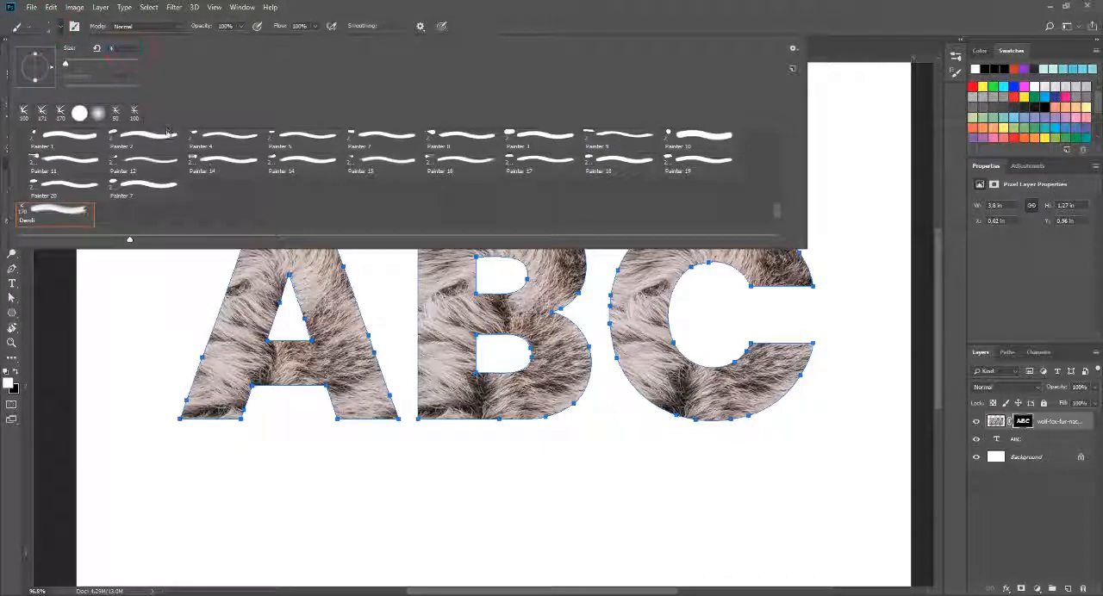
click(546, 6)
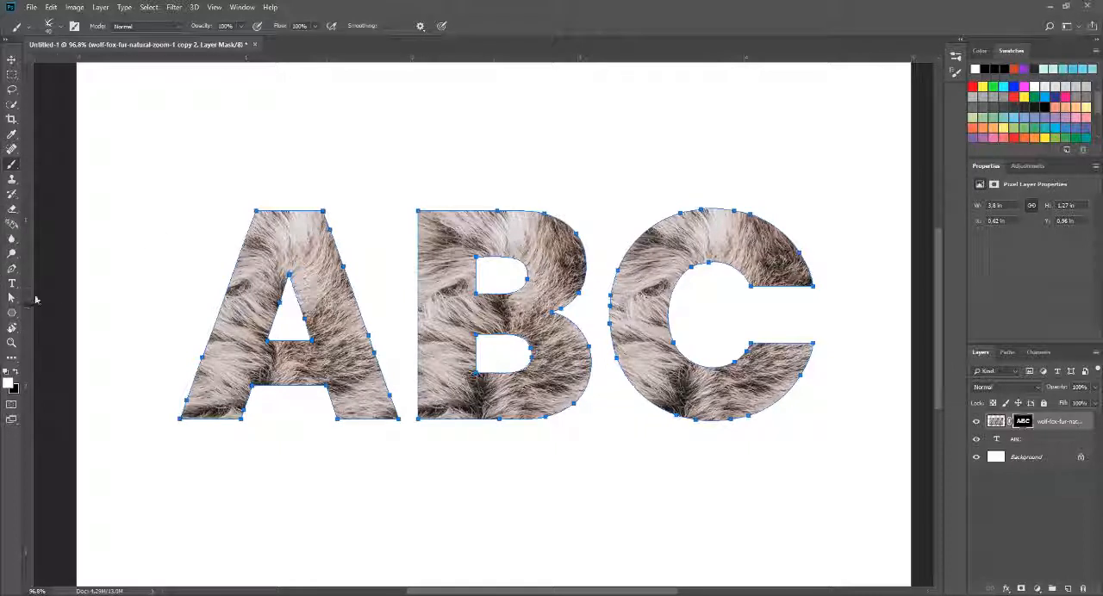
click(12, 268)
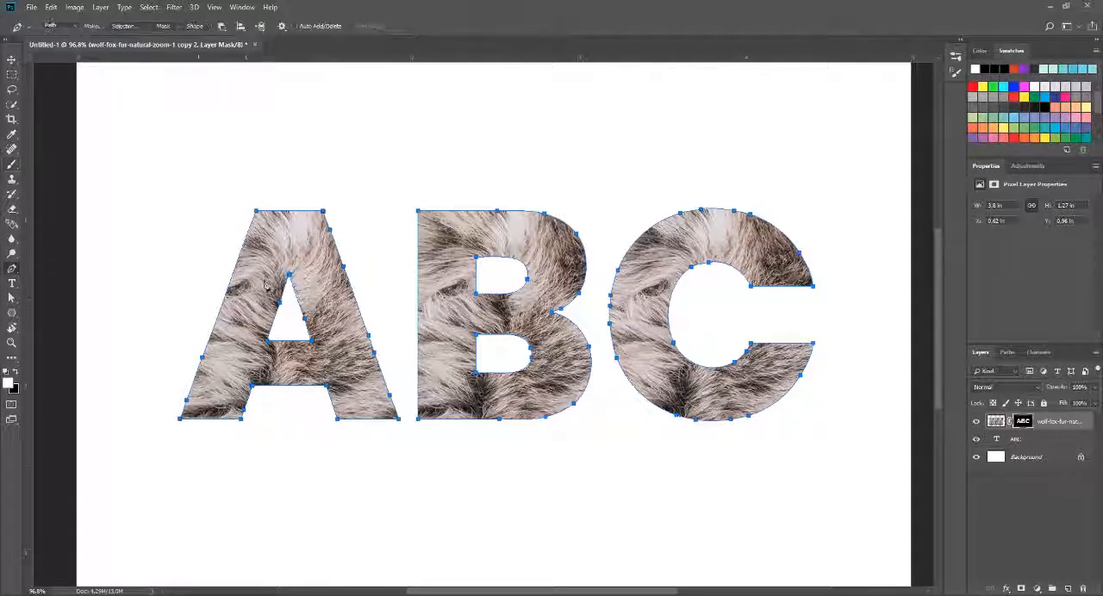
right_click(295, 212)
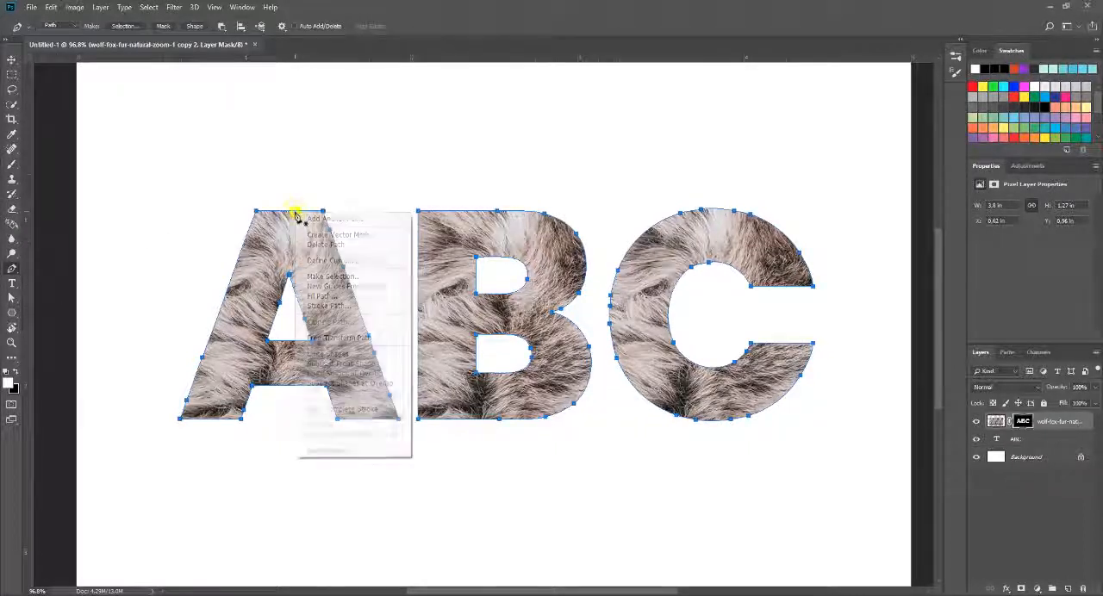
click(328, 306)
click(621, 190)
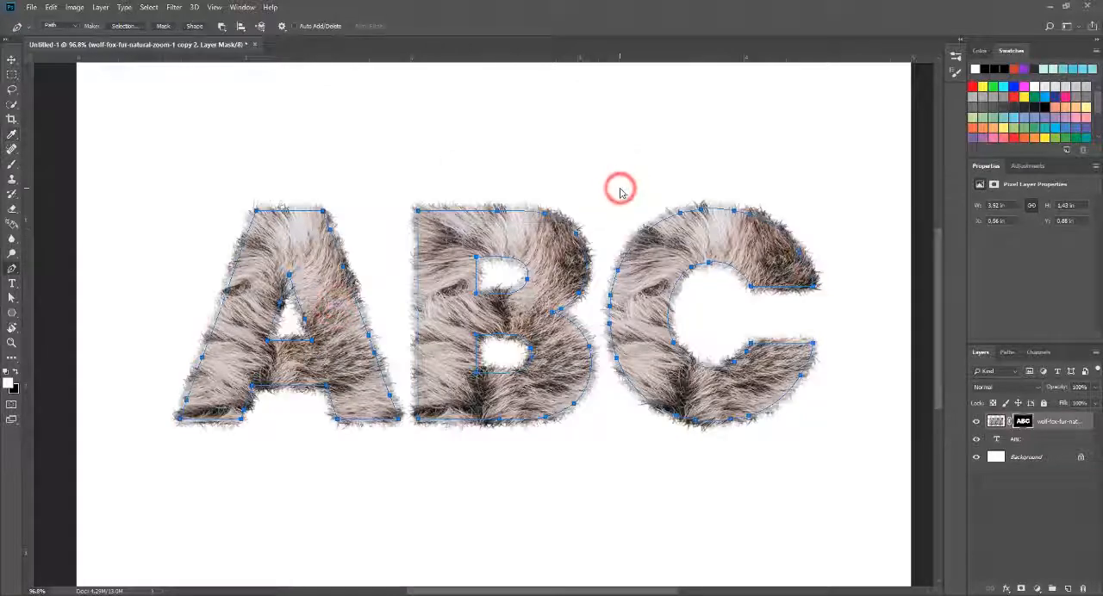
Step: Check the furry edges of the letters up close, hide the path outline and return to the Move tool
click(12, 58)
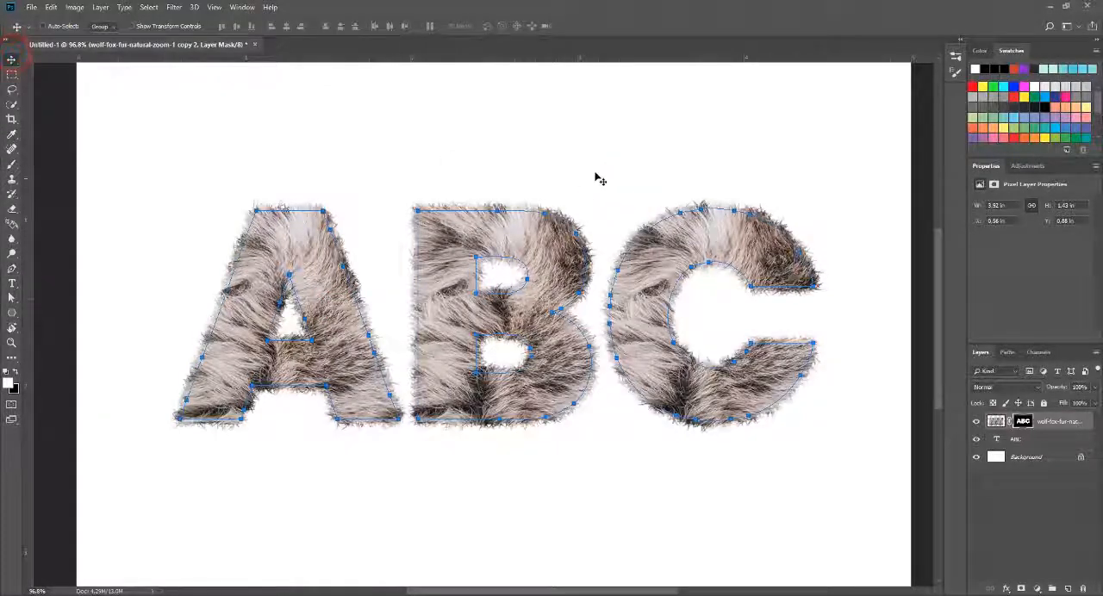
scroll(642, 323, up, 6)
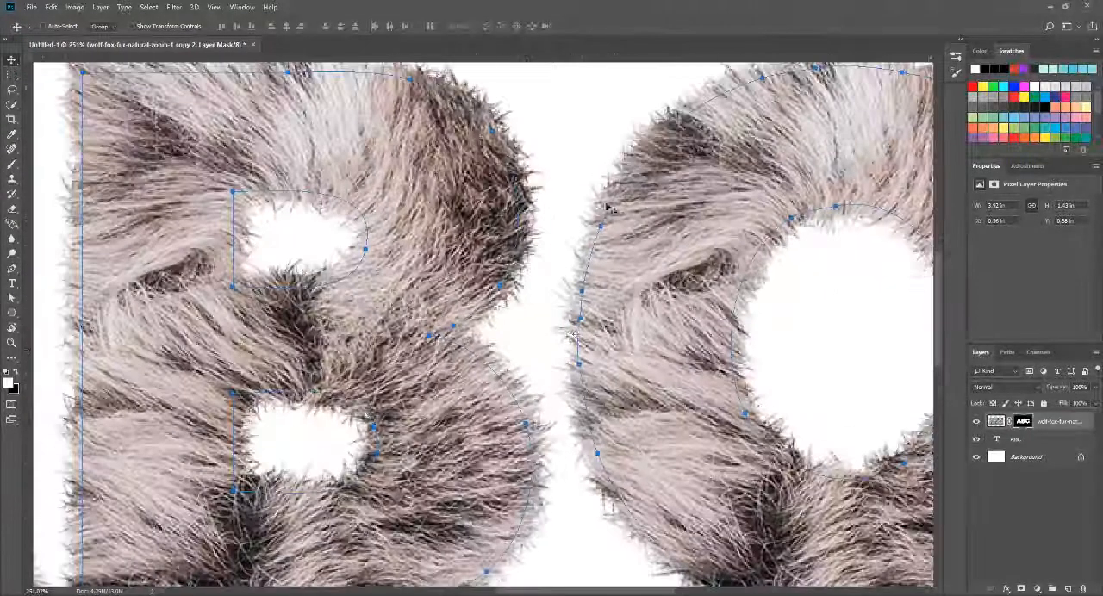
scroll(583, 293, down, 2)
scroll(583, 321, down, 3)
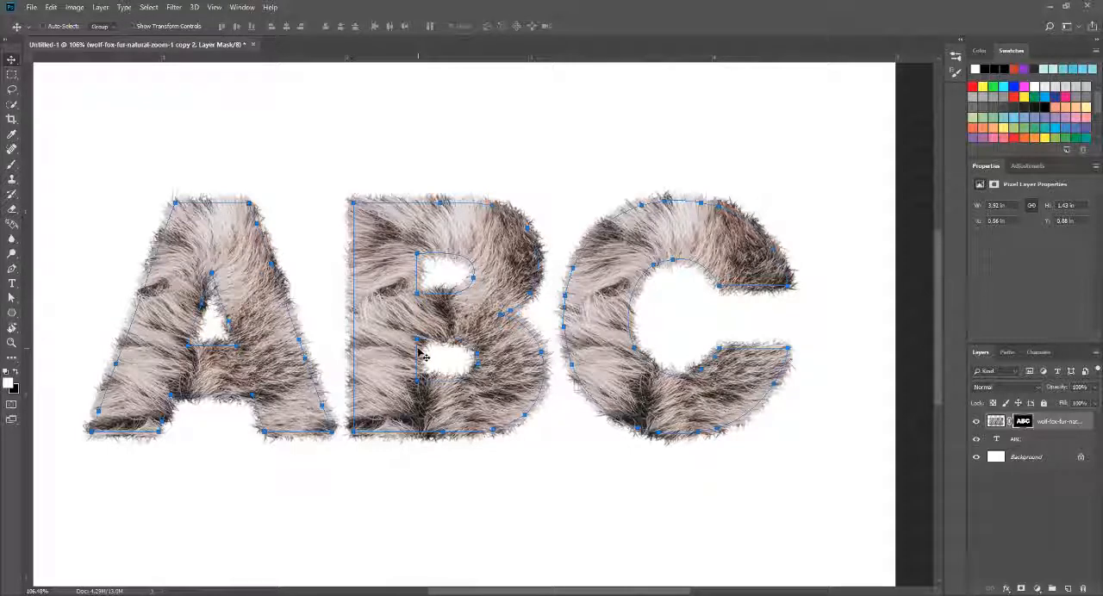
key(a)
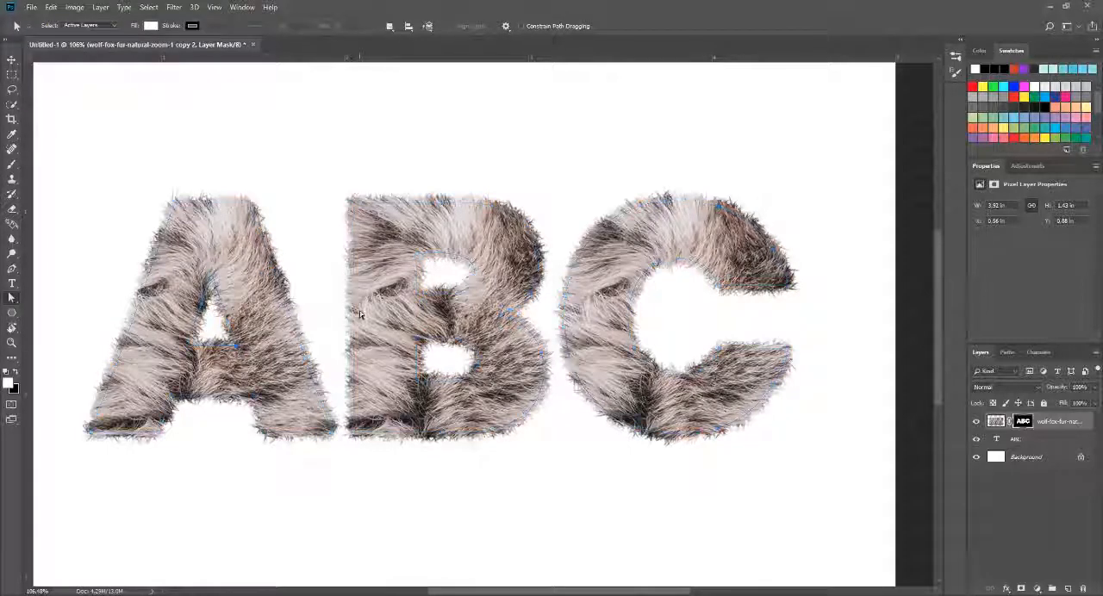
scroll(404, 355, down, 3)
scroll(655, 383, up, 1)
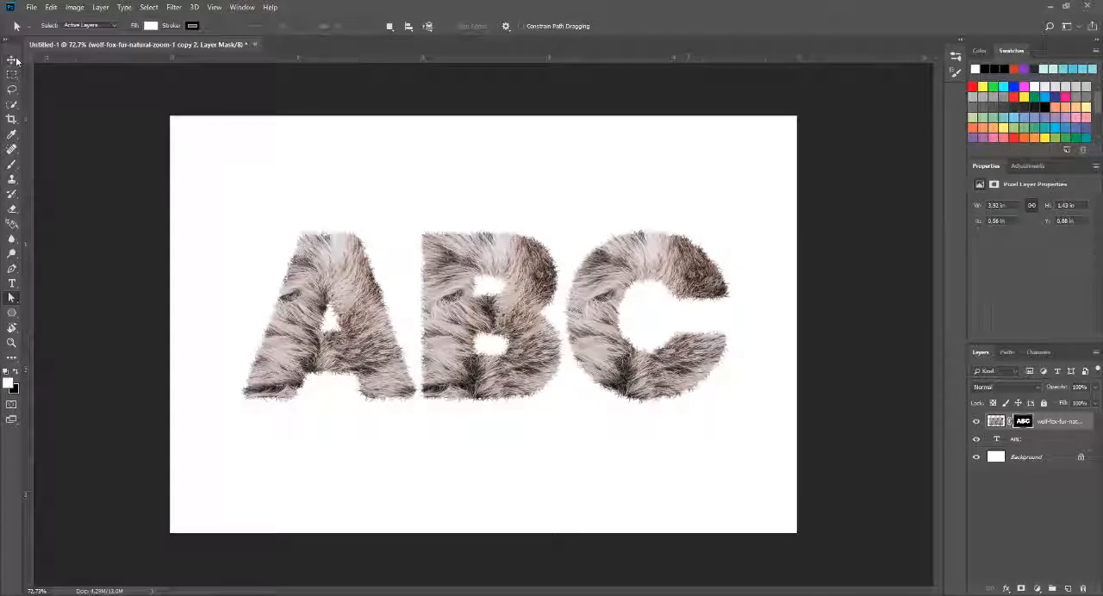
click(12, 59)
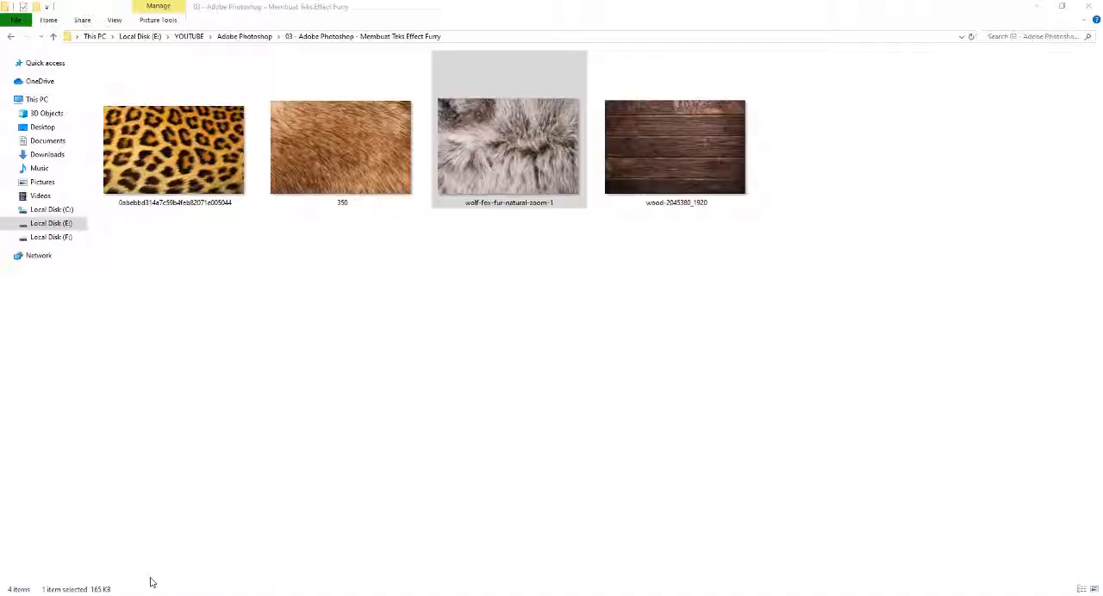
Step: Place the wood-2045380_1920 image so that it covers the whole canvas and commit the placement
click(669, 145)
drag(674, 147, 584, 391)
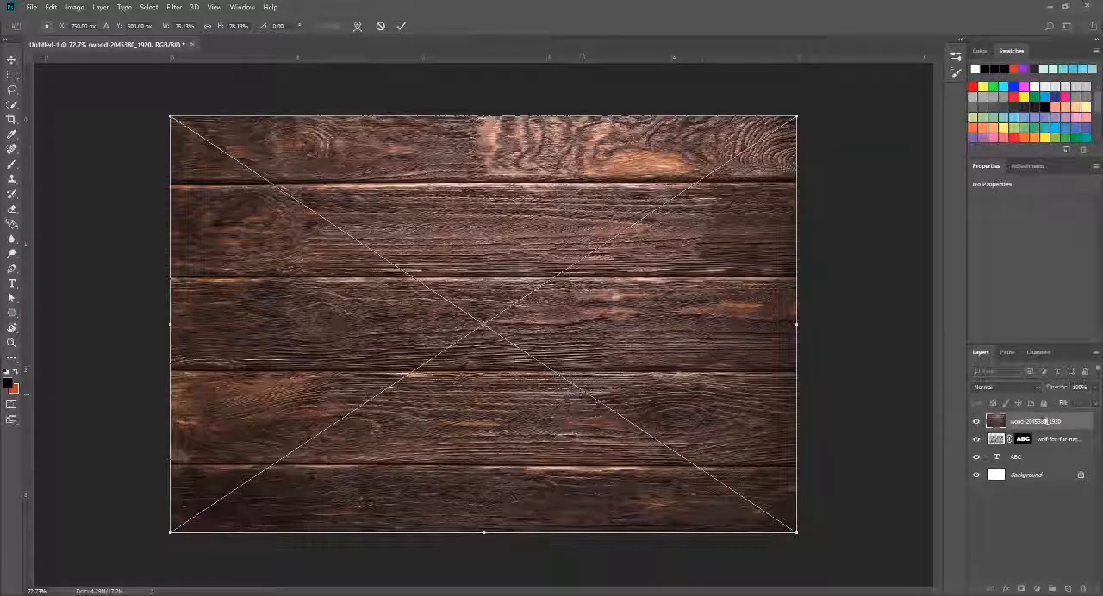
click(1041, 421)
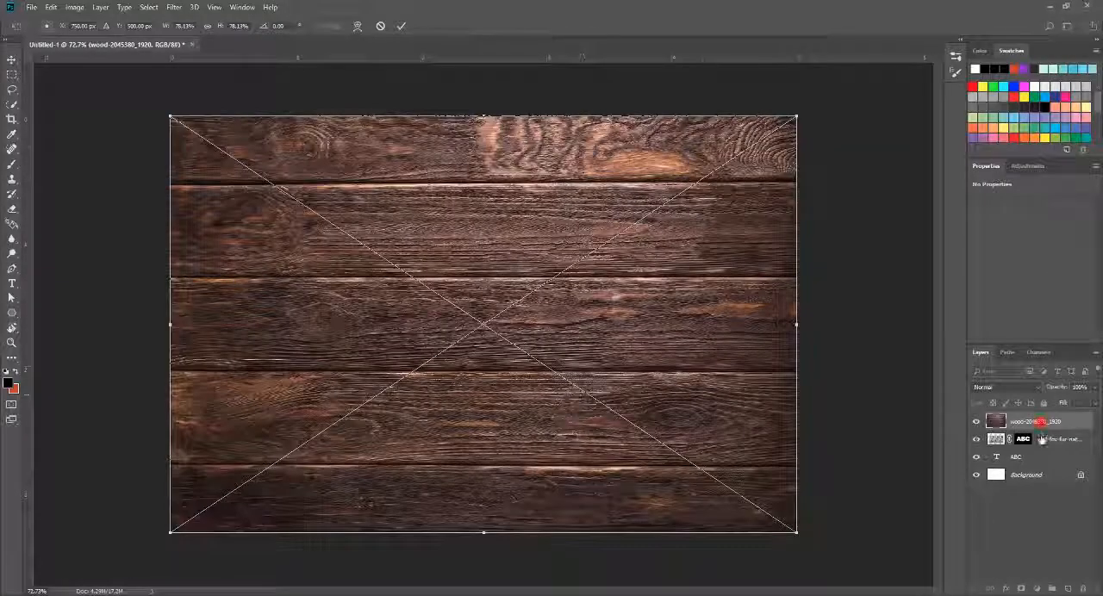
click(402, 29)
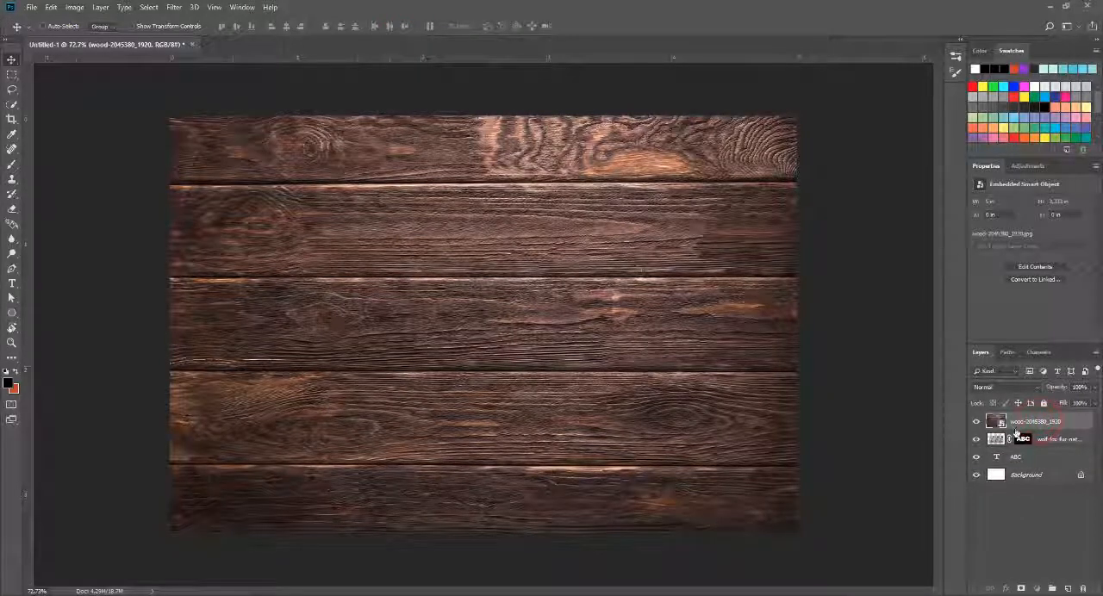
Step: Move the wood layer below the ABC text layer and check the furry letters against the wooden background
drag(1017, 433, 1021, 467)
key(ctrl+minus)
key(ctrl+minus)
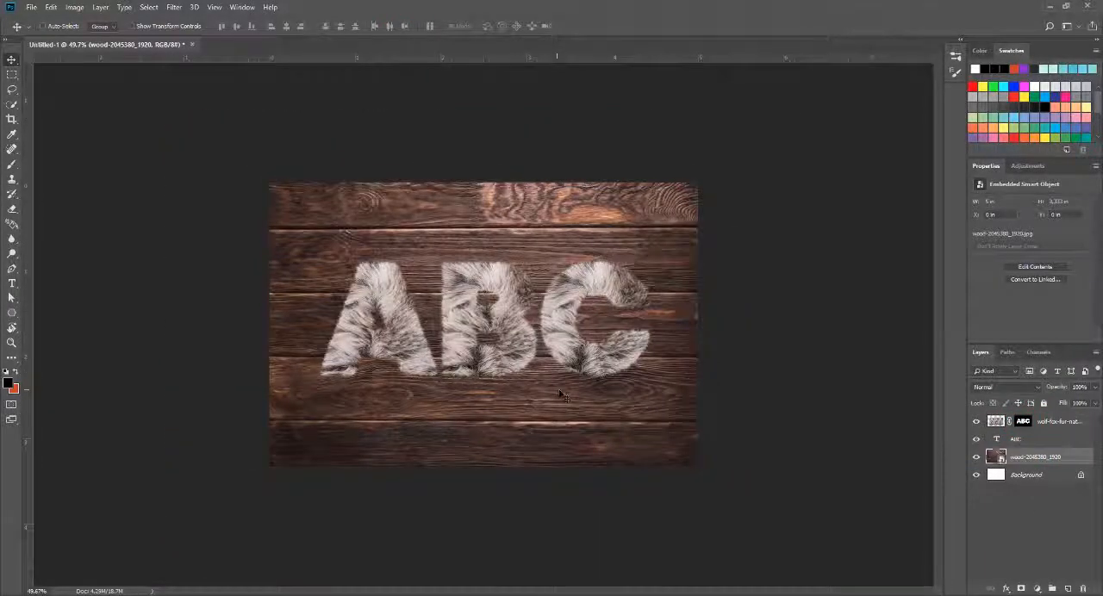
scroll(562, 395, up, 6)
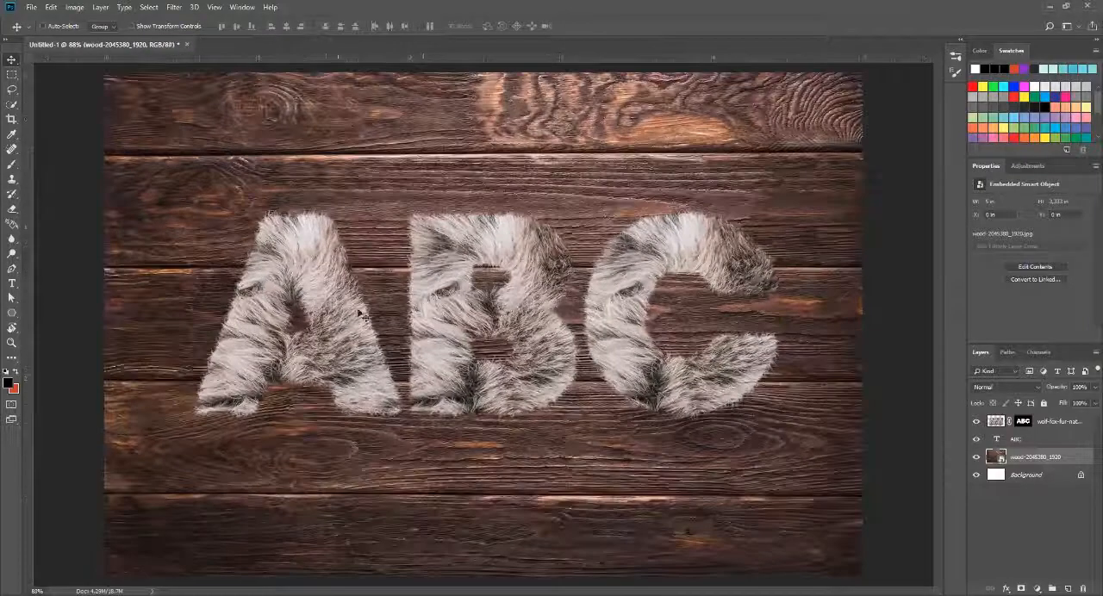
scroll(428, 365, down, 1)
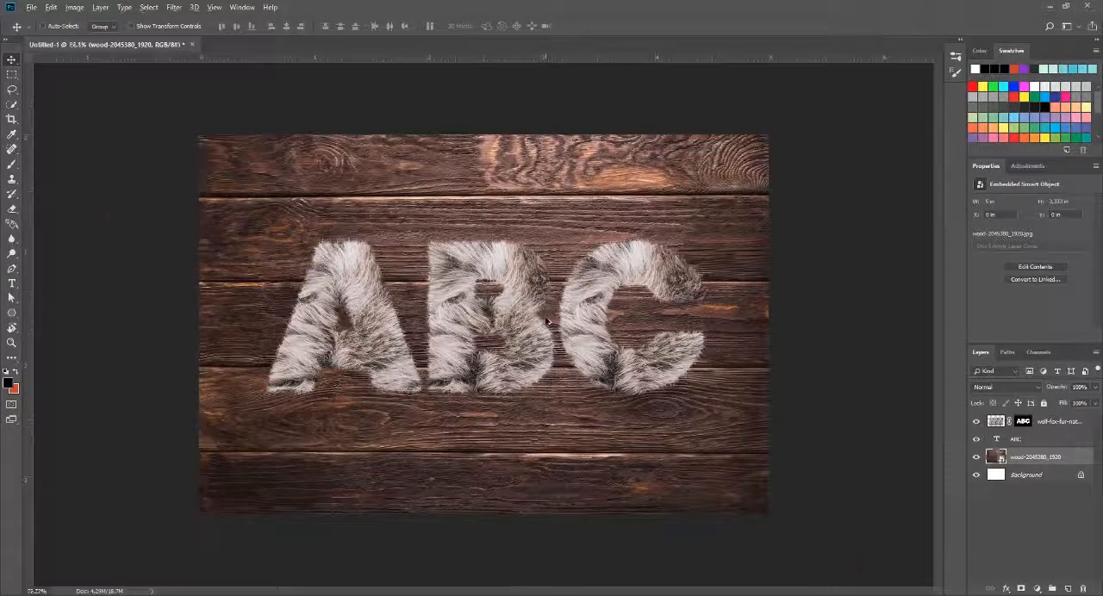
scroll(573, 334, up, 2)
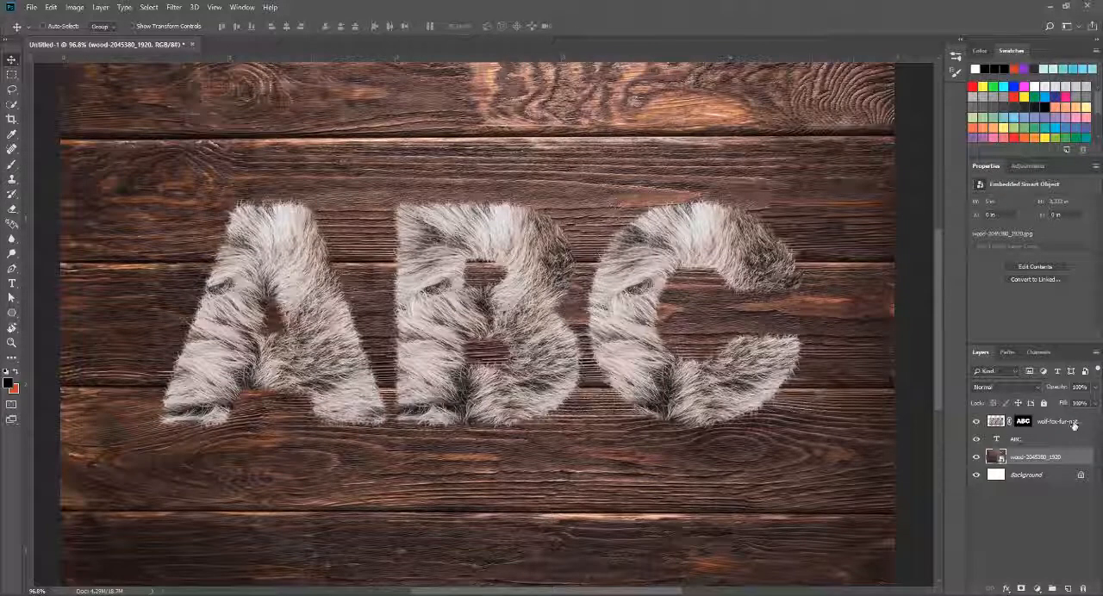
Step: Open the fur layer's blending options, enable Bevel & Emboss and compare the letters with and without the effect
right_click(1051, 424)
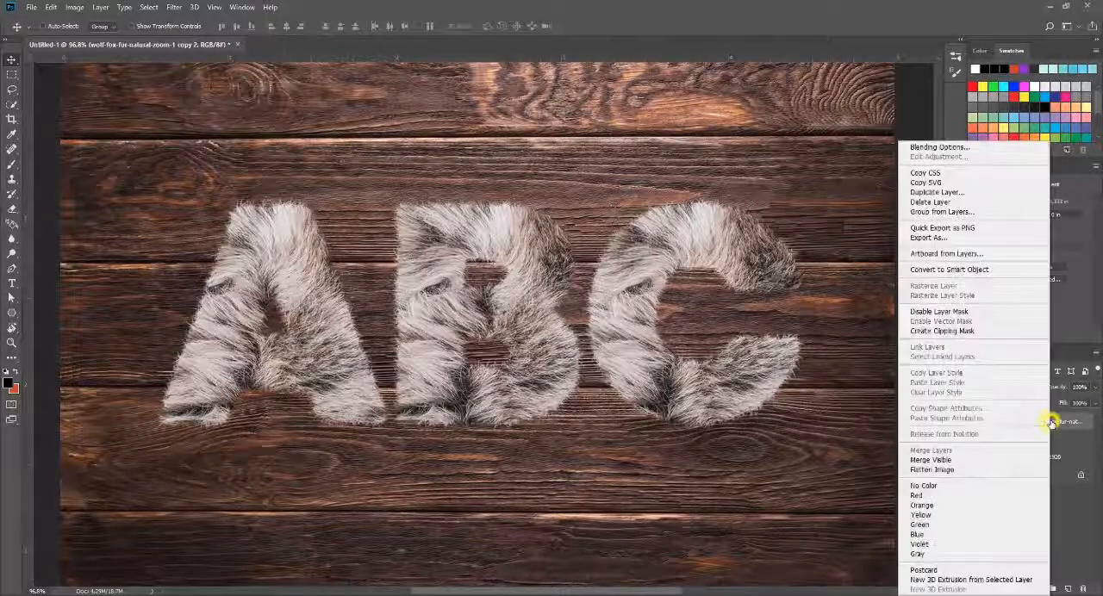
click(932, 148)
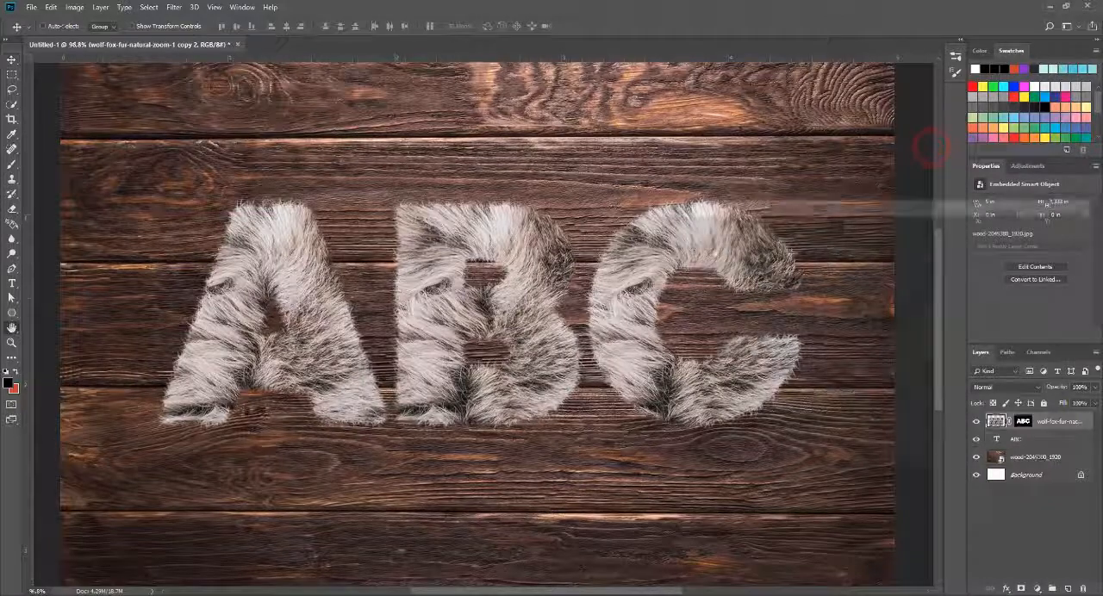
drag(713, 207, 799, 154)
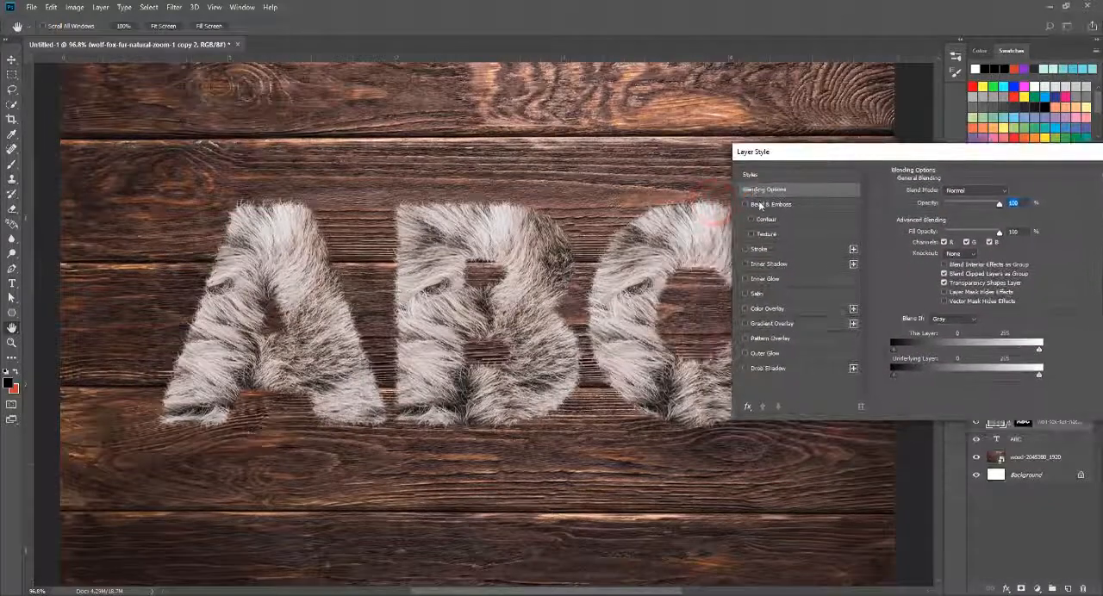
click(746, 204)
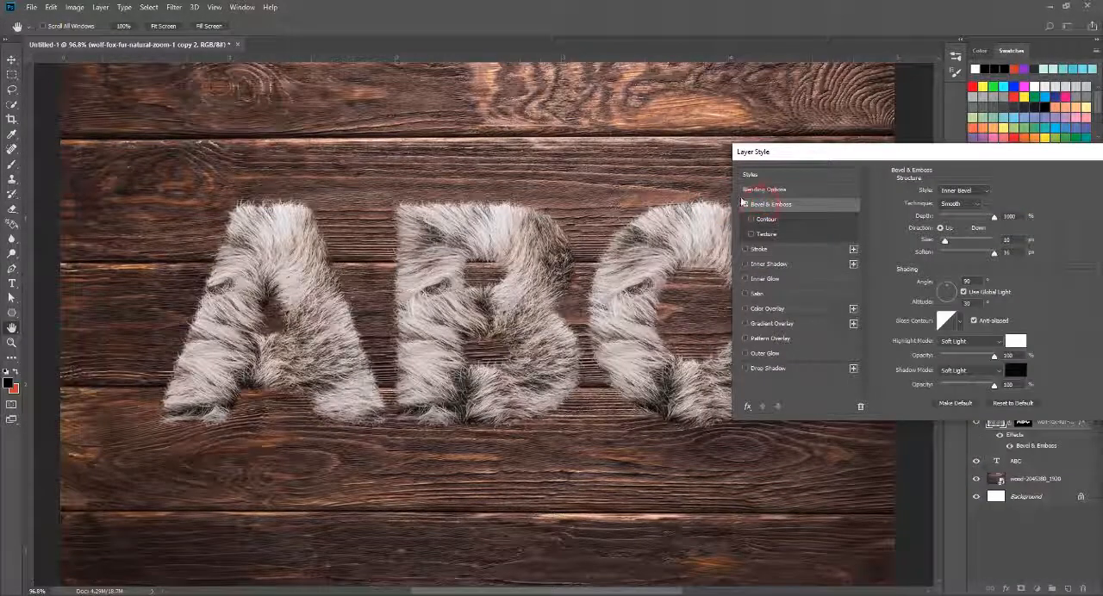
drag(767, 159, 512, 164)
click(490, 218)
click(489, 218)
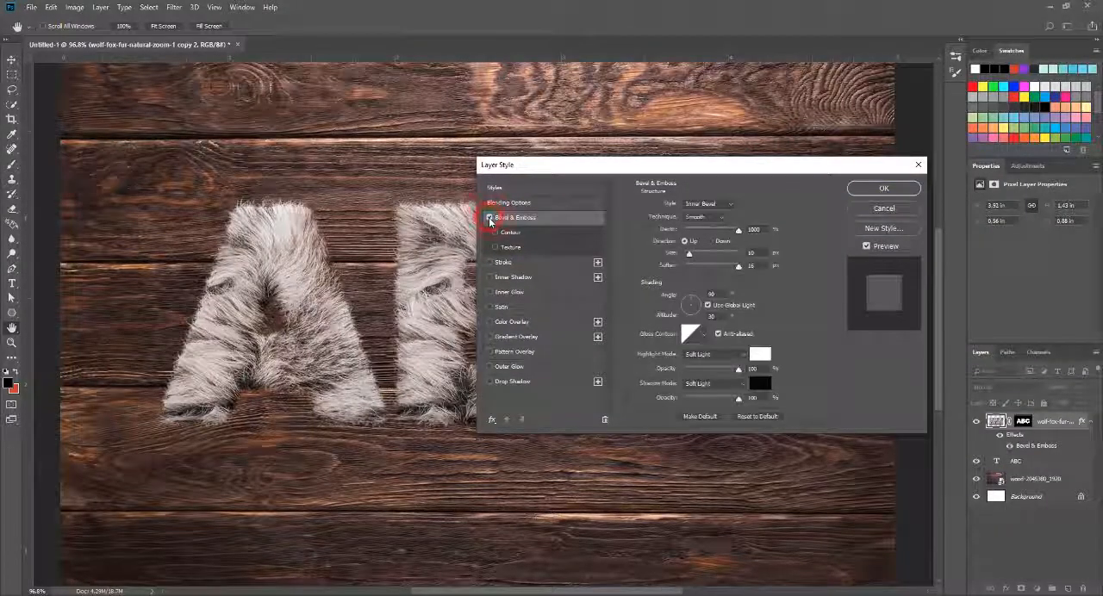
click(489, 218)
click(489, 218)
Step: Set the bevel's depth to 1000%, size to 24 px and soften to 16 px, with Soft Light as the highlight mode
drag(527, 166, 564, 141)
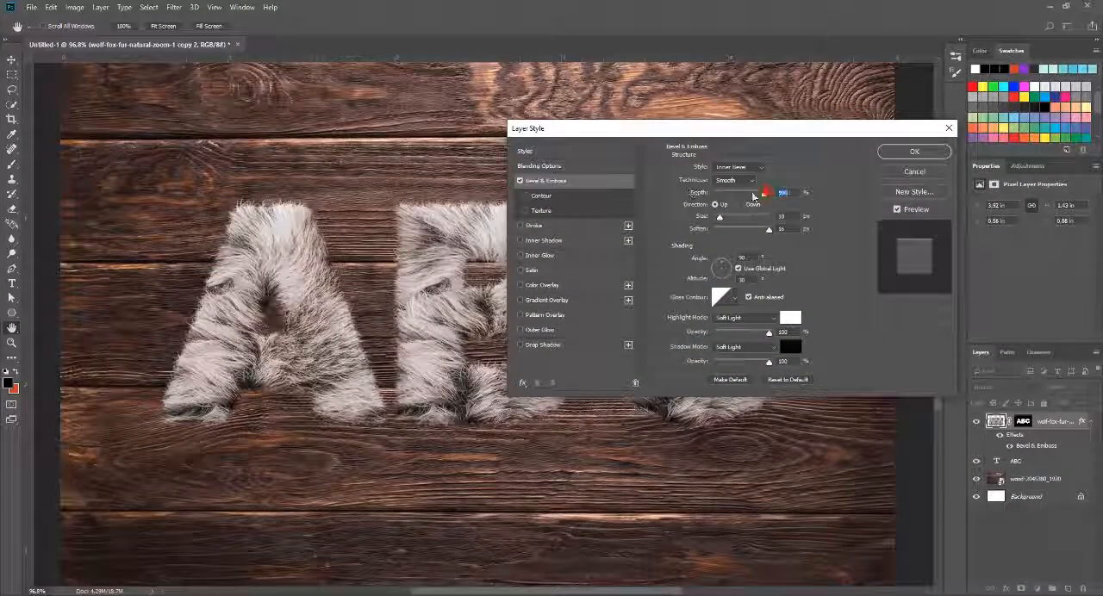
drag(753, 196, 803, 195)
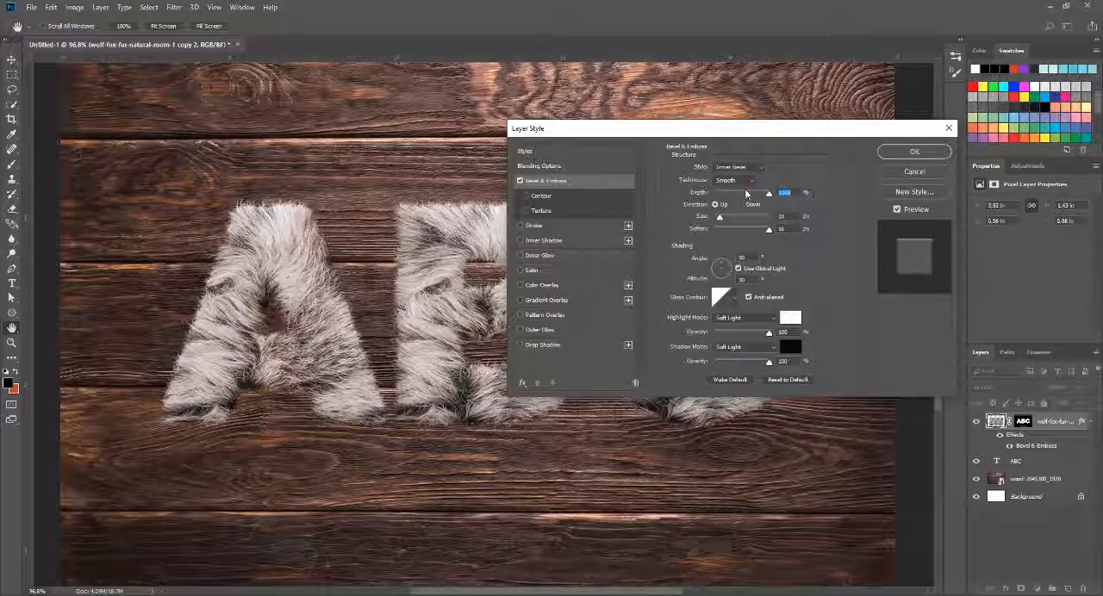
drag(747, 192, 828, 194)
mouse_move(722, 222)
mouse_down()
mouse_move(734, 218)
mouse_move(723, 222)
mouse_up()
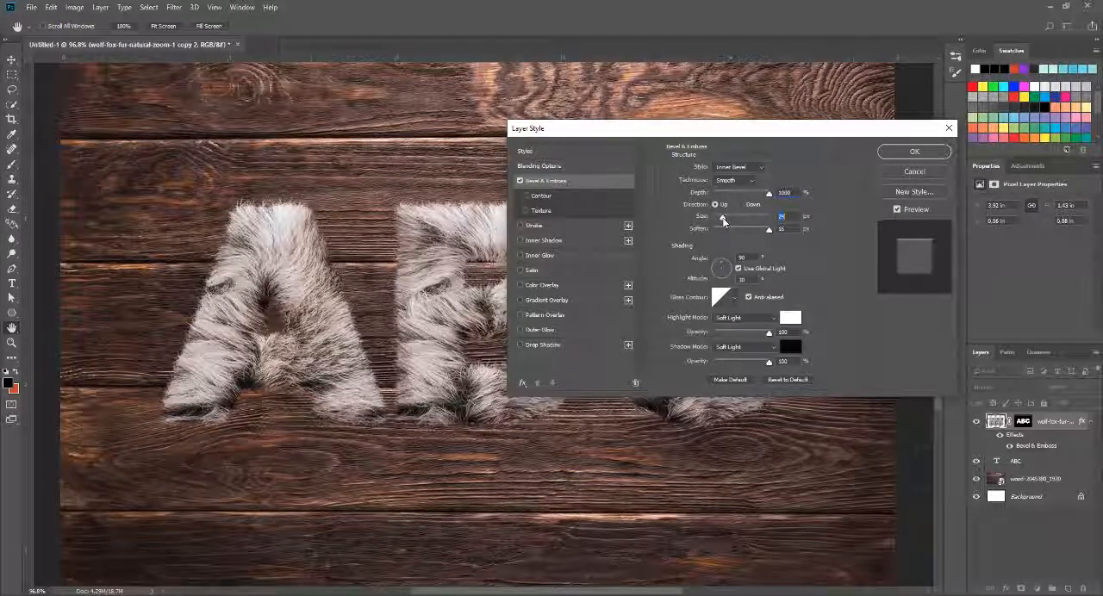
drag(766, 232, 769, 231)
drag(698, 233, 785, 235)
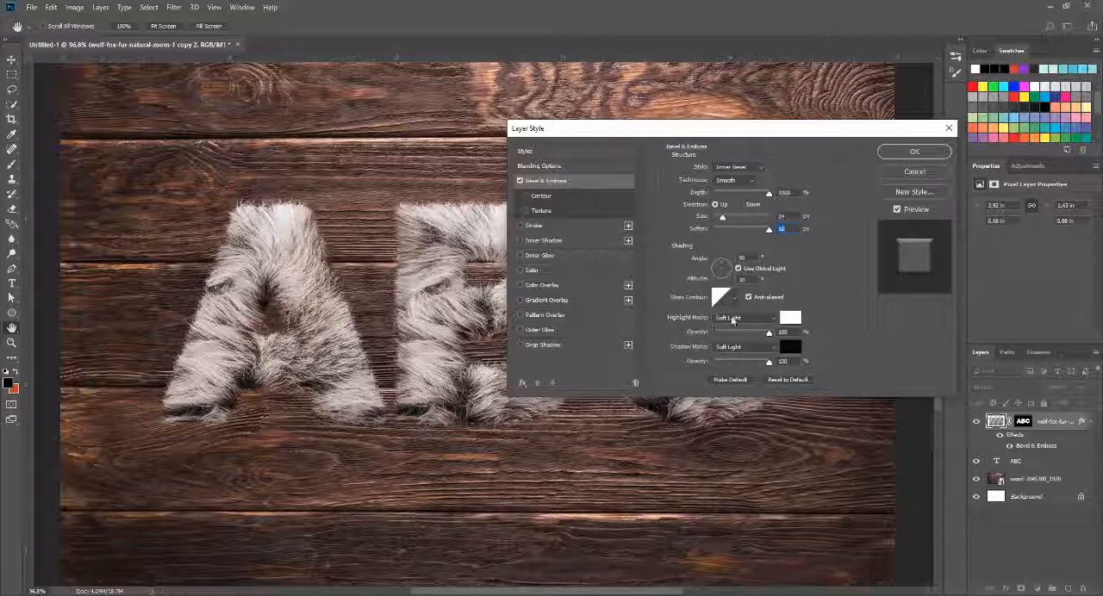
click(733, 321)
click(724, 466)
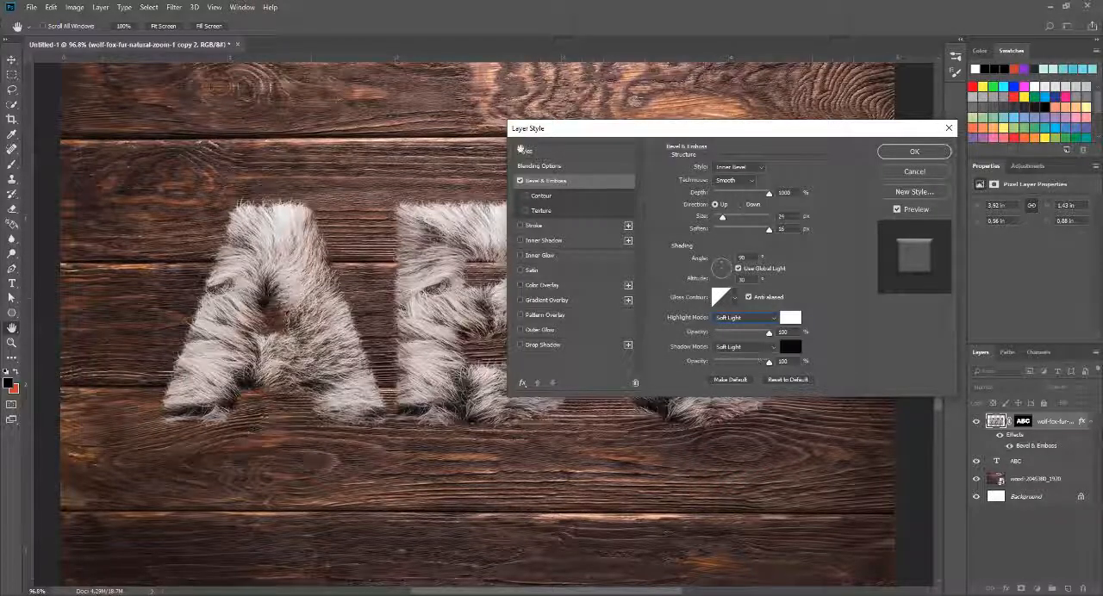
Step: Add a drop shadow to the fur letters with 100% opacity and a distance of 26 px
drag(583, 135, 628, 83)
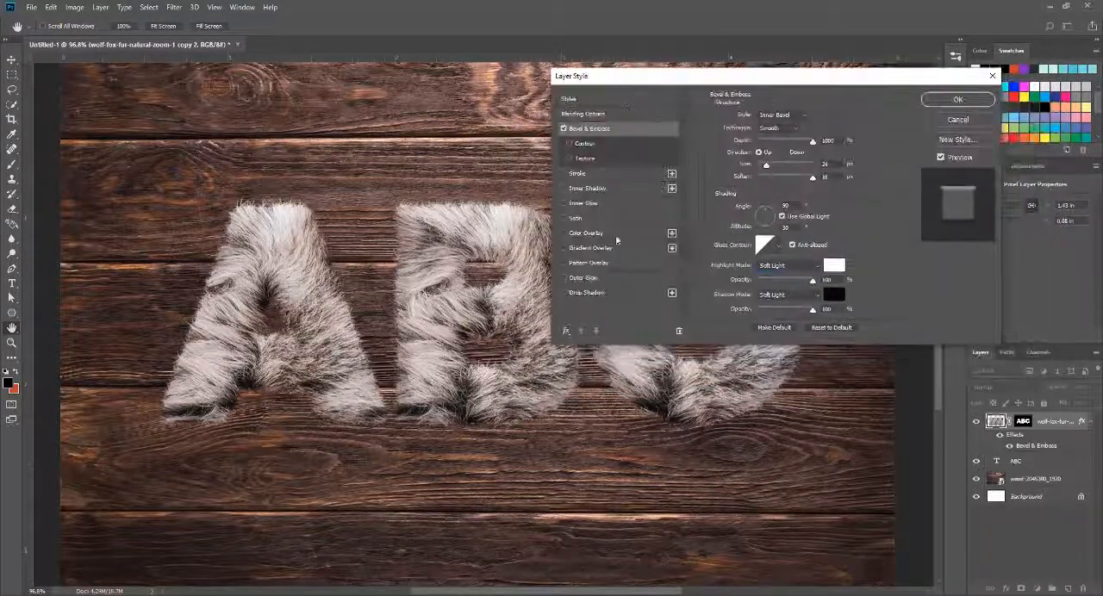
click(578, 294)
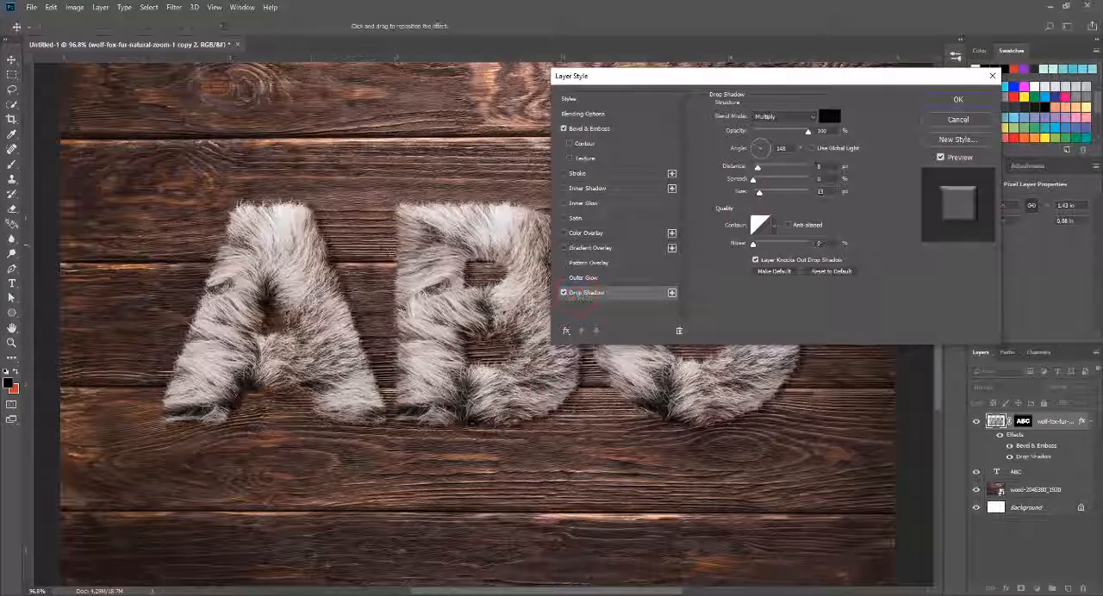
drag(648, 80, 554, 126)
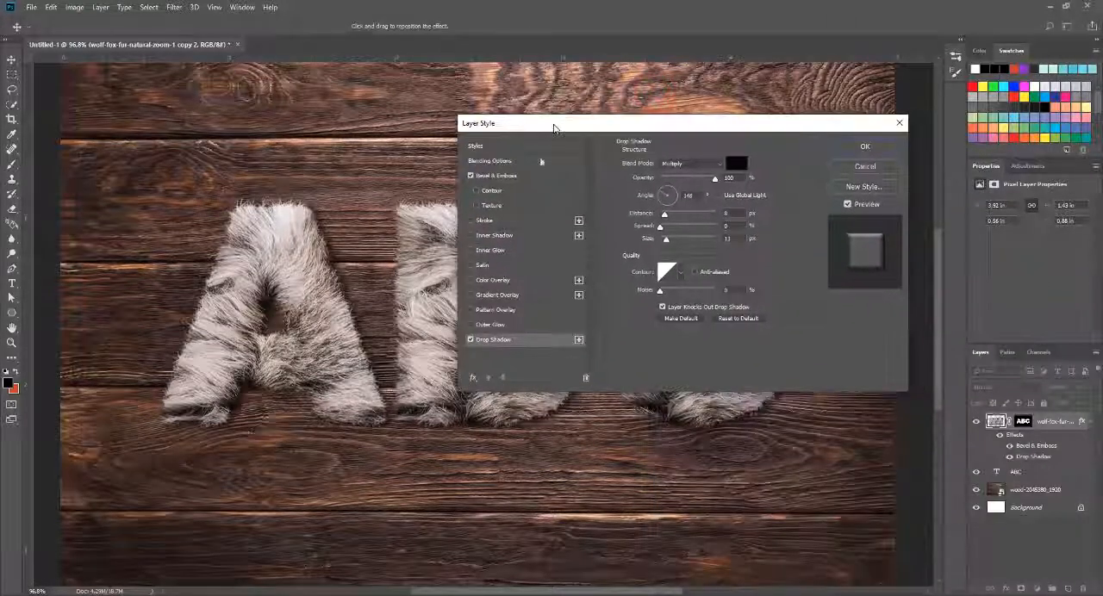
click(519, 341)
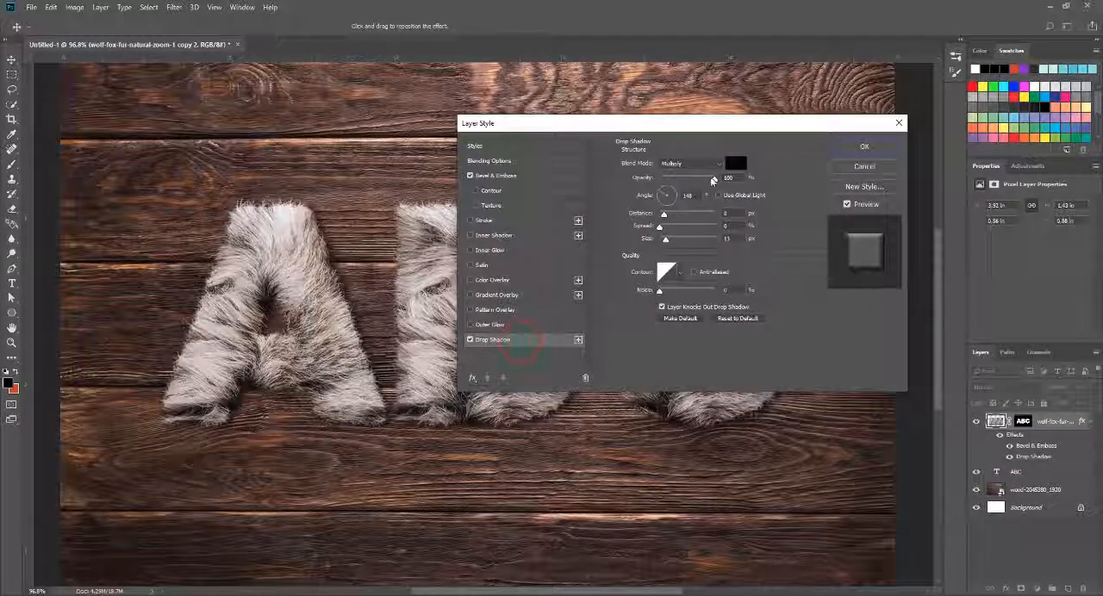
drag(714, 179, 758, 185)
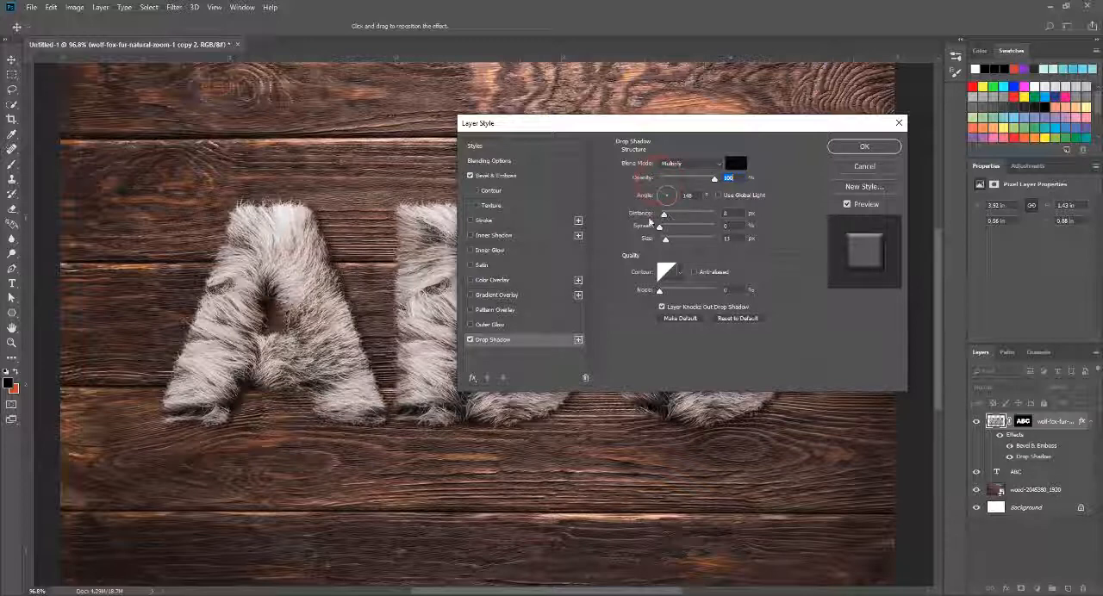
mouse_move(664, 214)
mouse_down()
mouse_move(688, 218)
mouse_move(678, 229)
mouse_up()
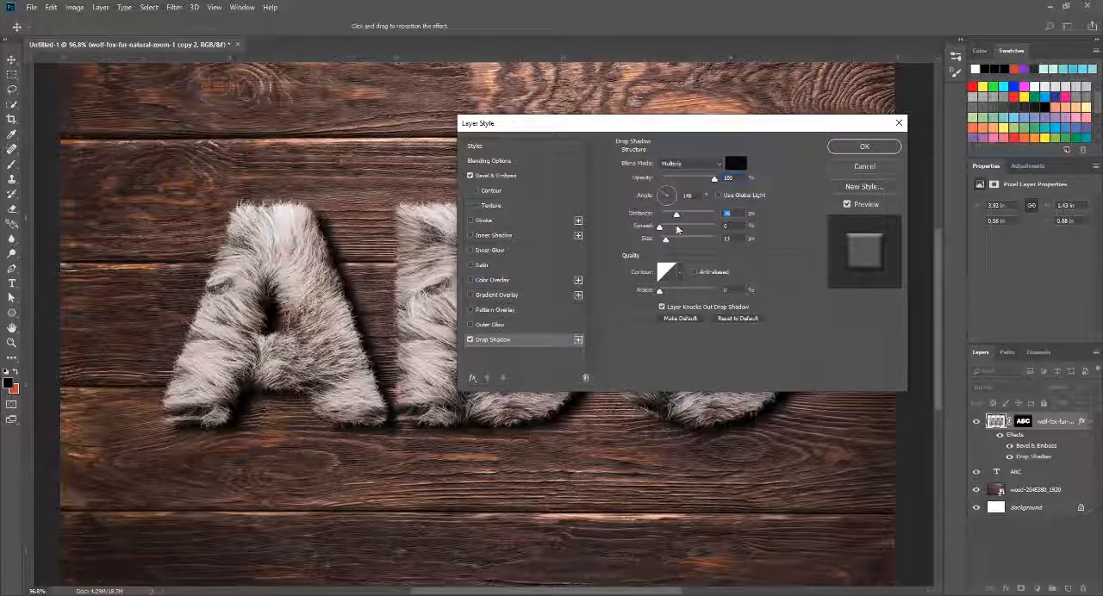
Step: Set the drop shadow's opacity to 63% and its size to 24 px, apply the layer style and check the whole artwork
drag(611, 128, 662, 224)
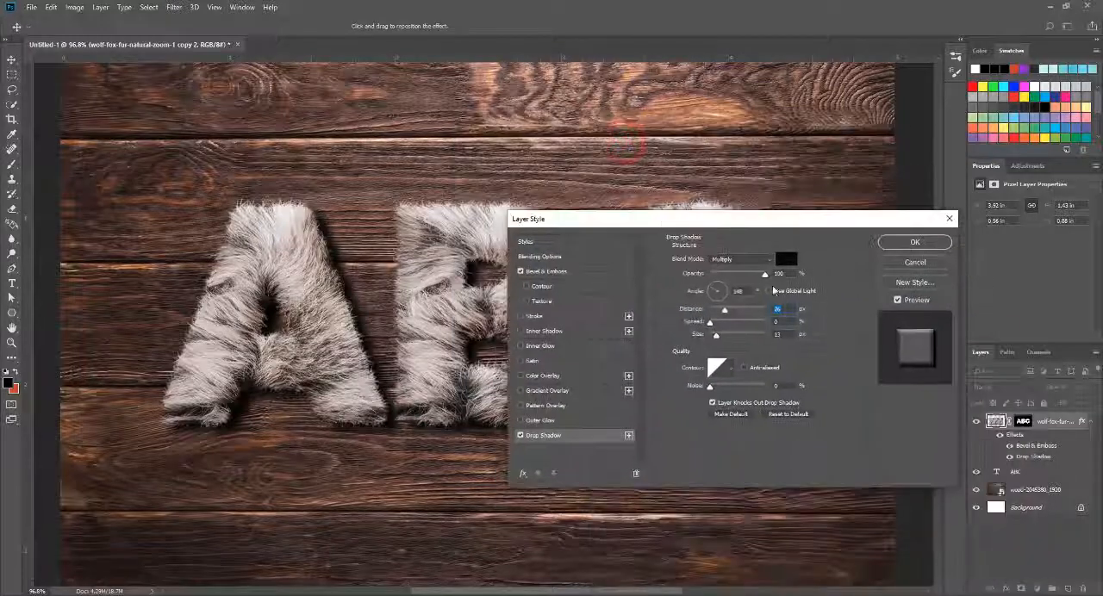
drag(750, 276, 738, 276)
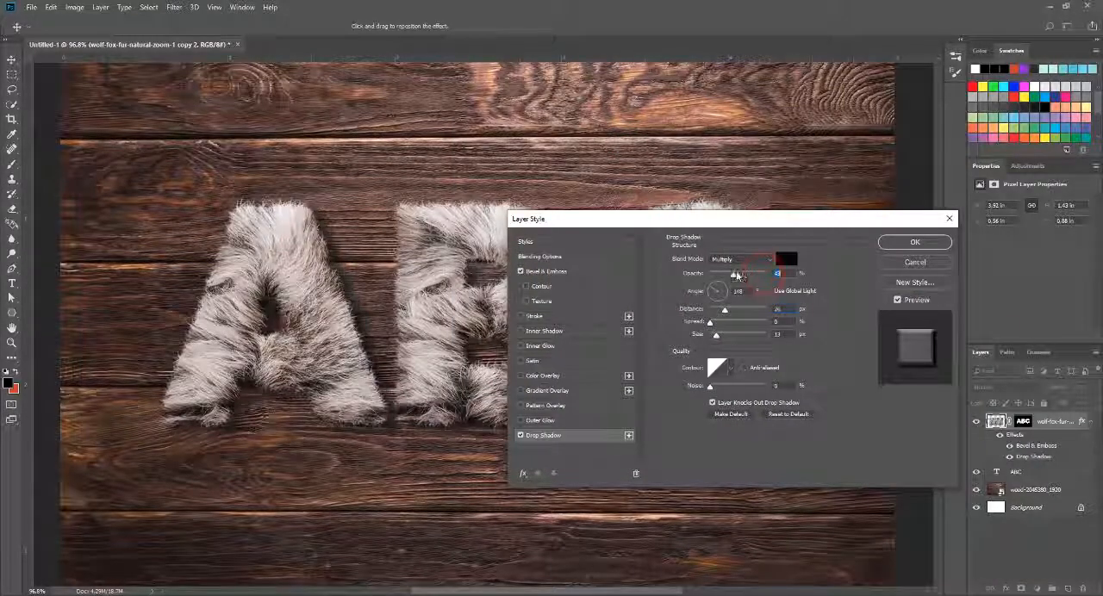
drag(656, 218, 652, 139)
mouse_move(713, 257)
mouse_down()
mouse_move(739, 259)
mouse_move(703, 264)
mouse_up()
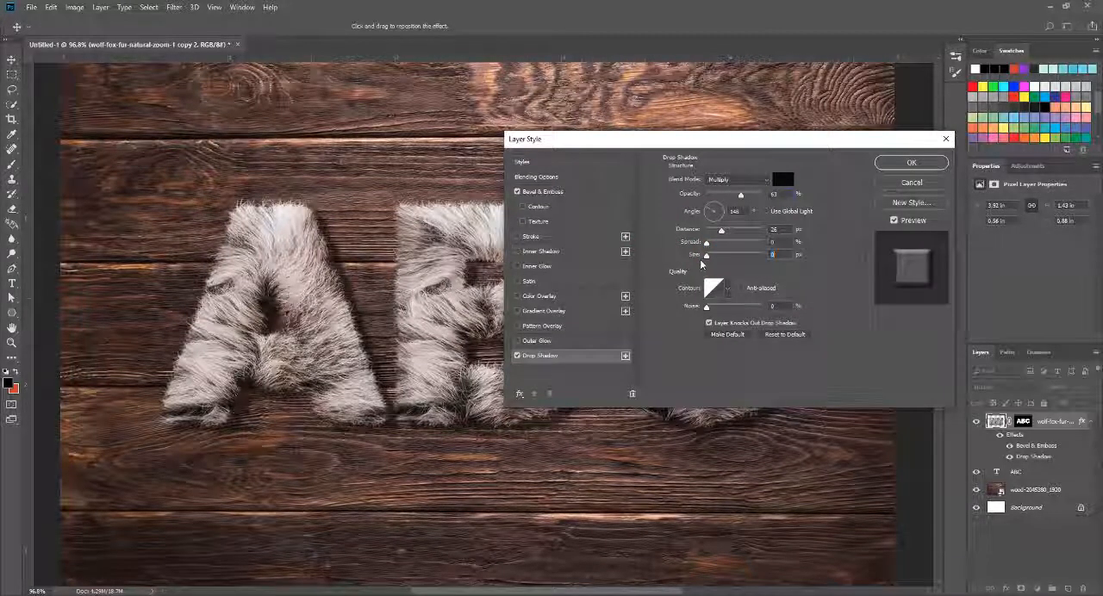
drag(716, 264, 715, 266)
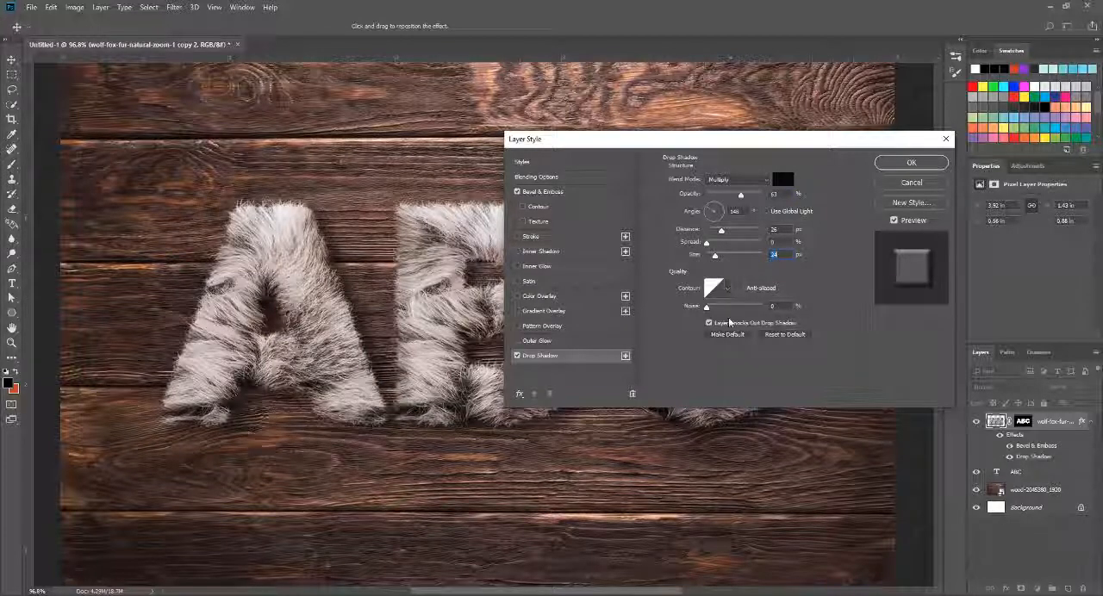
drag(575, 145, 373, 179)
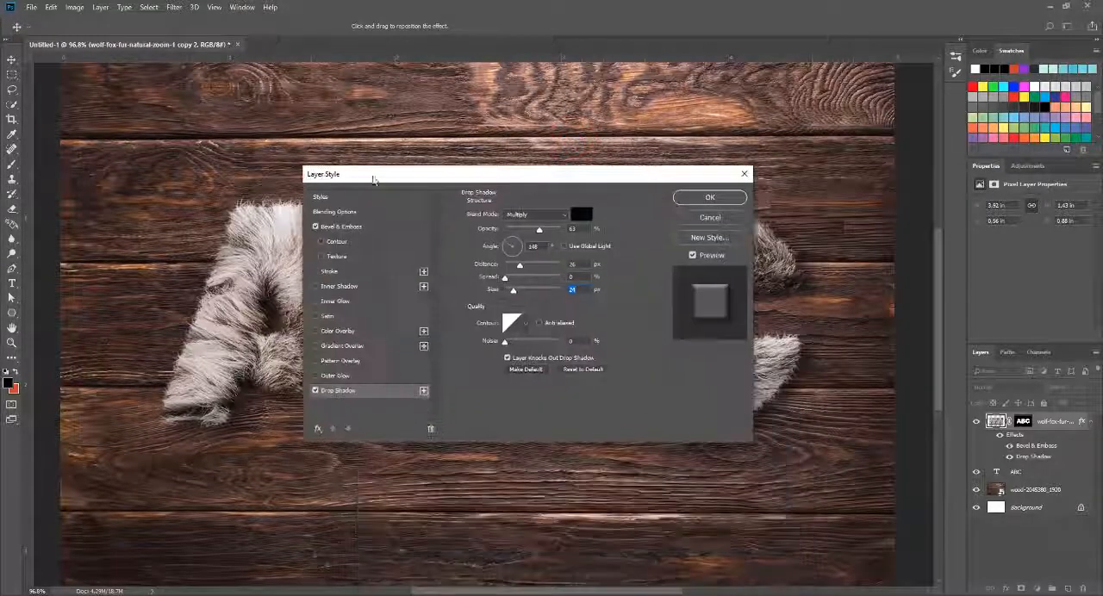
click(689, 203)
scroll(595, 291, down, 10)
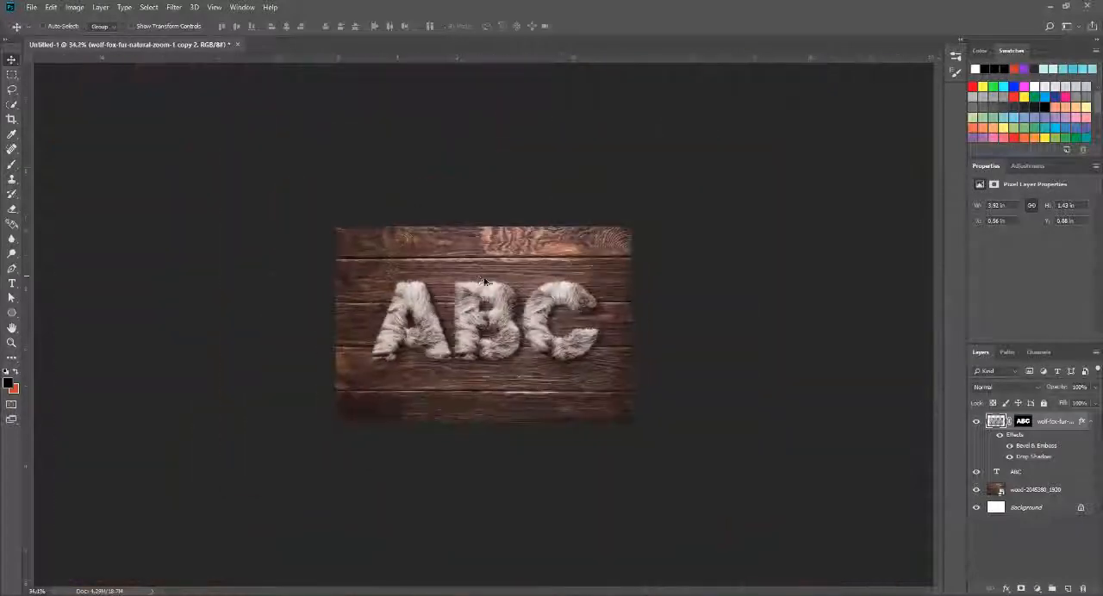
scroll(587, 300, up, 3)
scroll(586, 300, up, 5)
scroll(843, 364, up, 1)
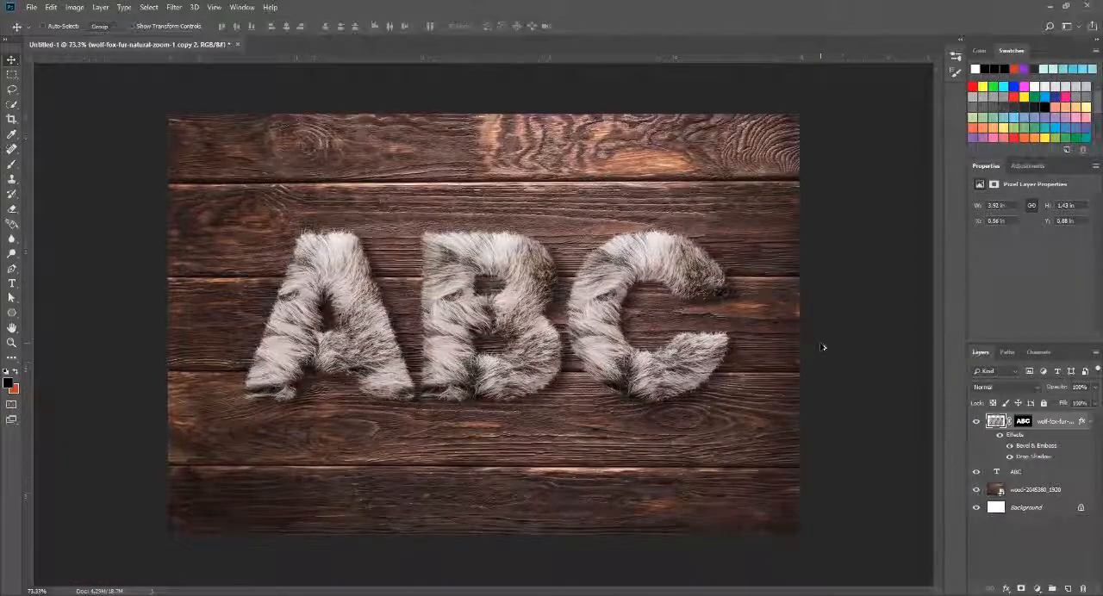
scroll(823, 347, up, 1)
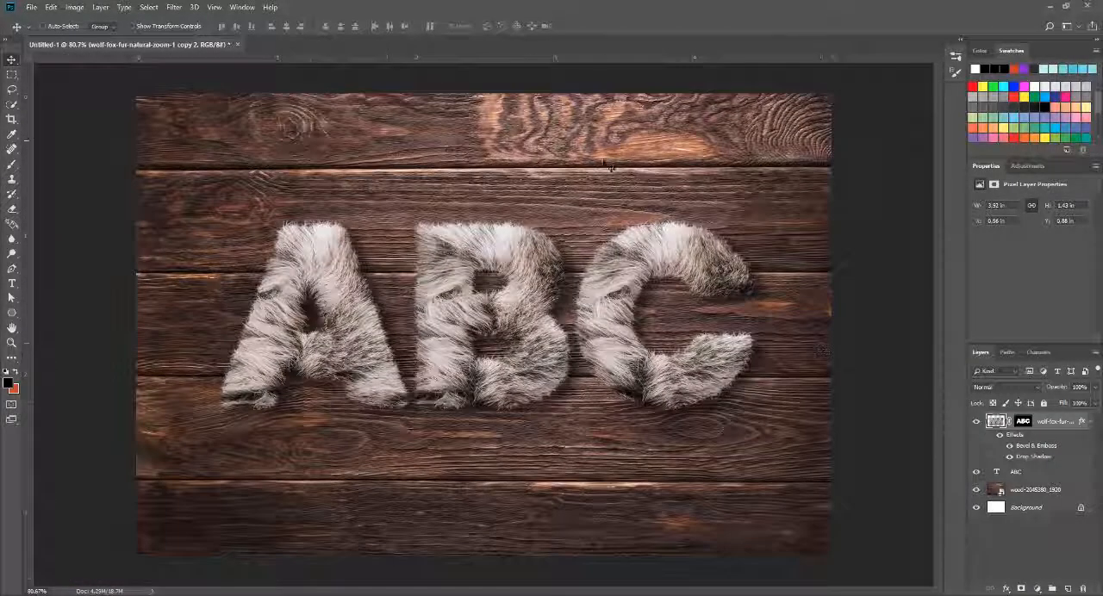
Step: Save the artwork as a JPEG named Untitled-1 in the Documents folder with quality 8 and Baseline Optimized format
click(31, 6)
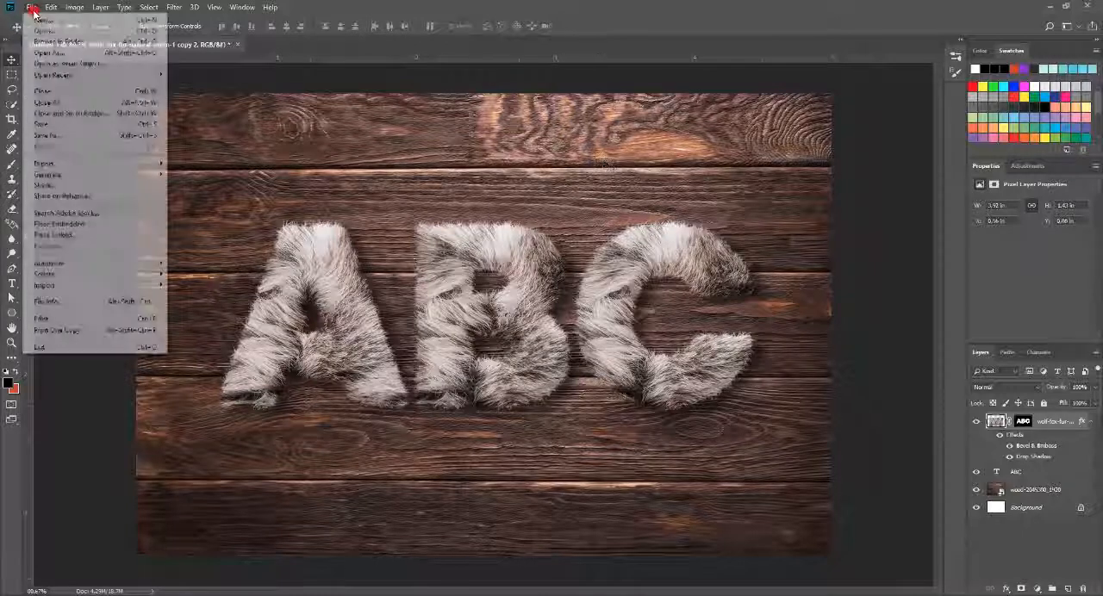
click(60, 135)
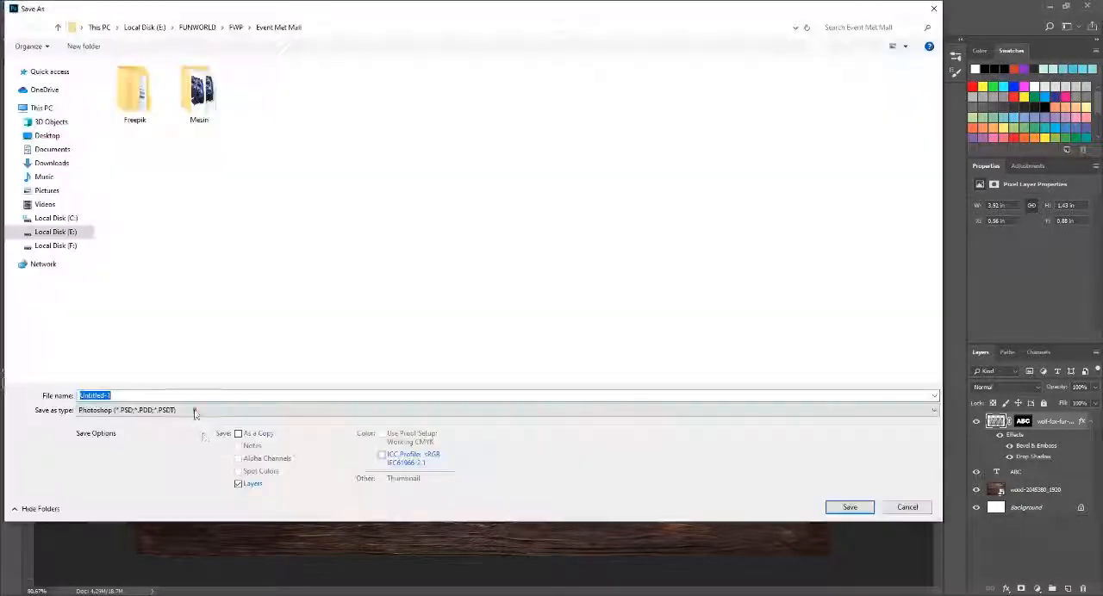
click(196, 410)
click(127, 499)
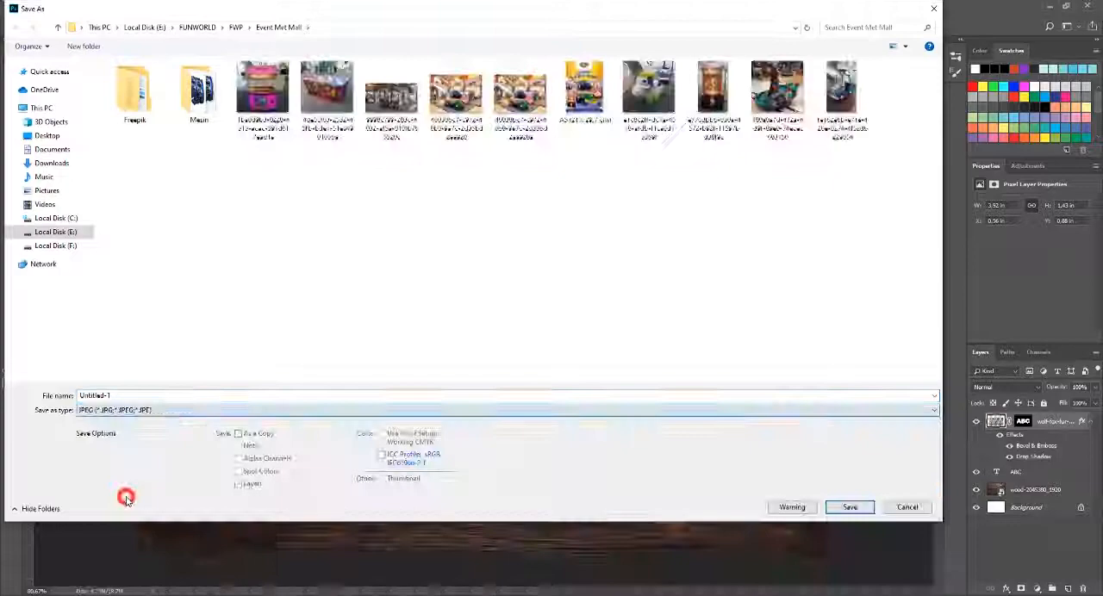
click(46, 190)
click(51, 149)
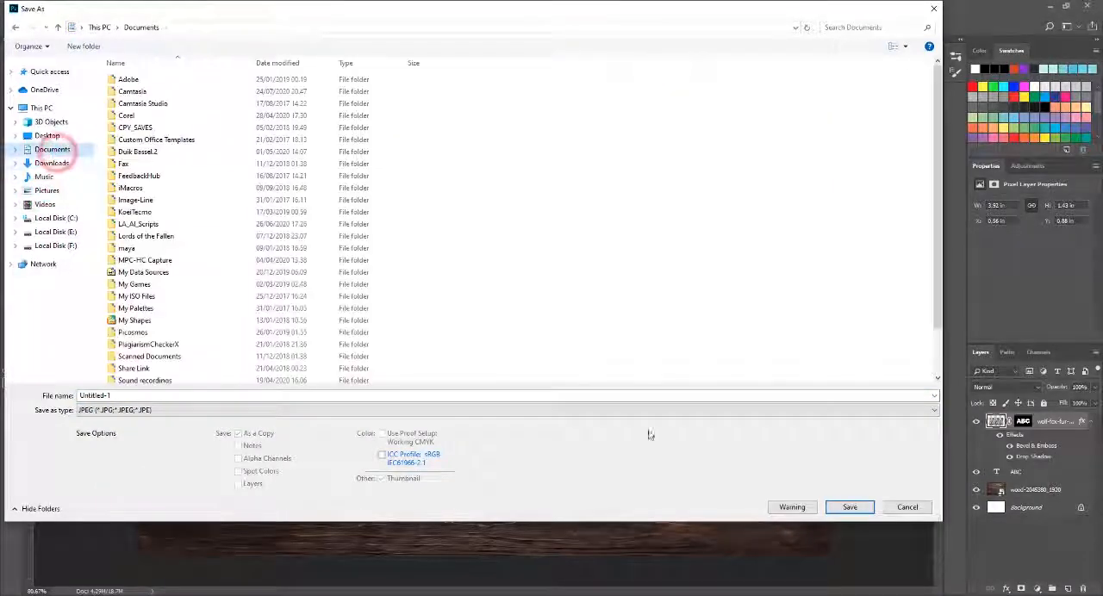
click(850, 507)
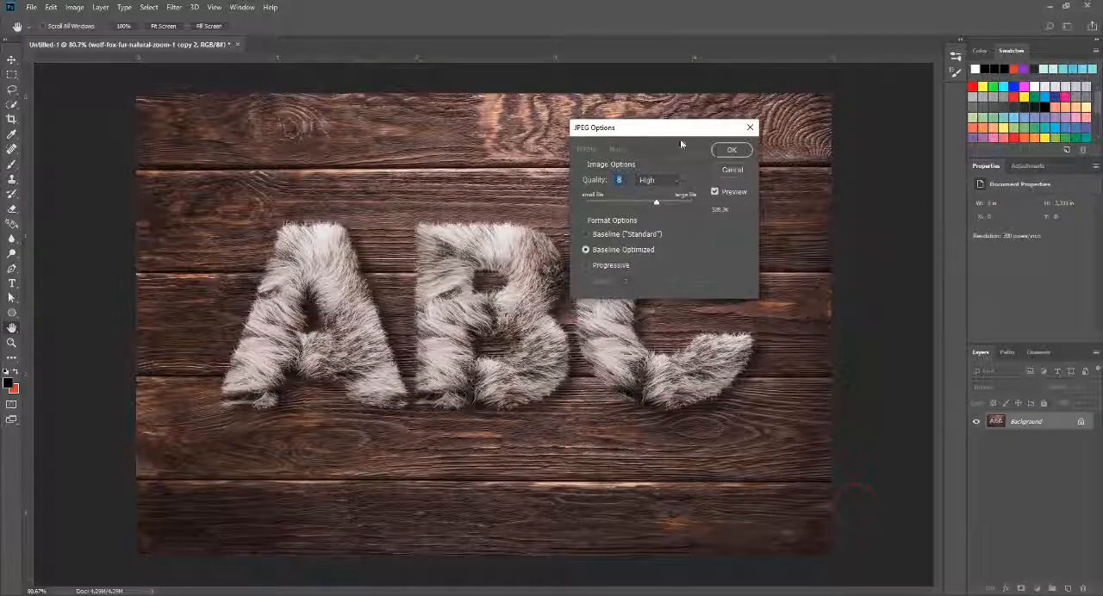
click(734, 150)
Step: Switch to File Explorer and open the saved Untitled-1 image from the Documents folder to view the result
key(super+e)
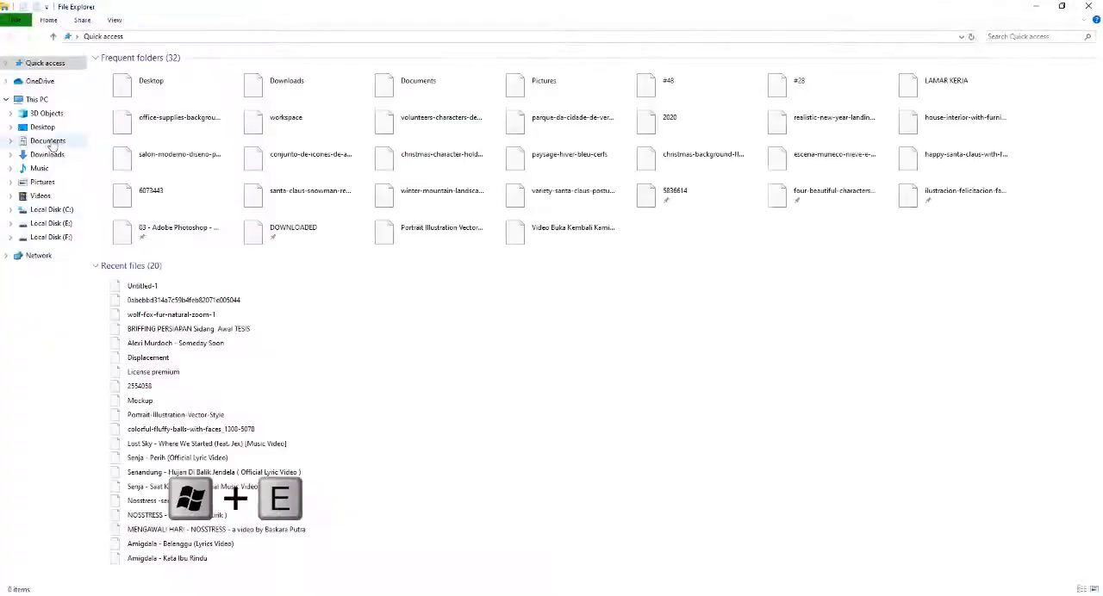
click(52, 142)
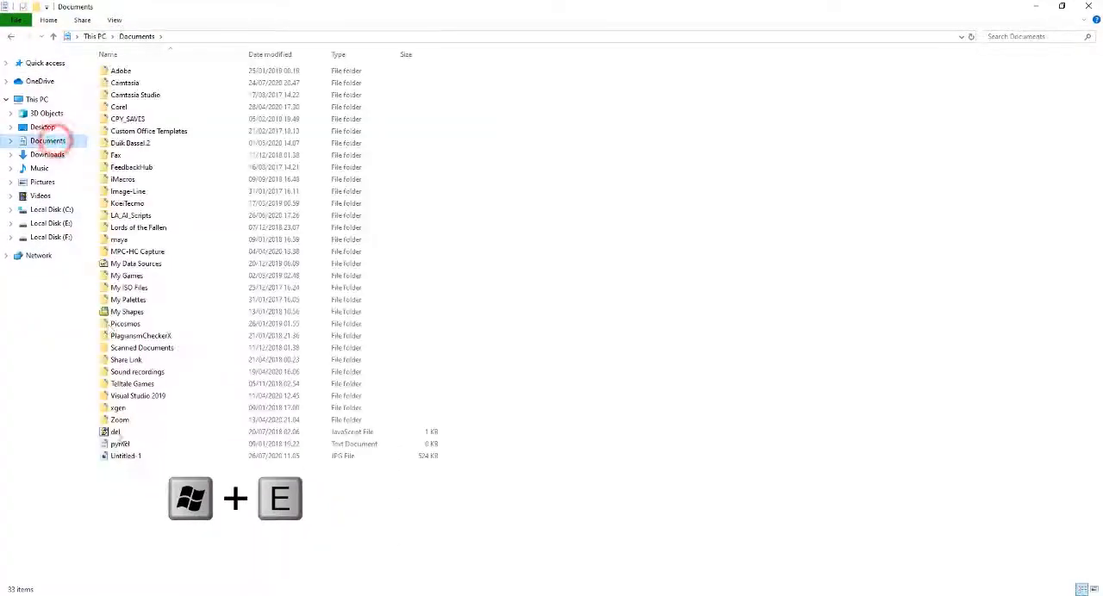
click(115, 458)
double_click(118, 457)
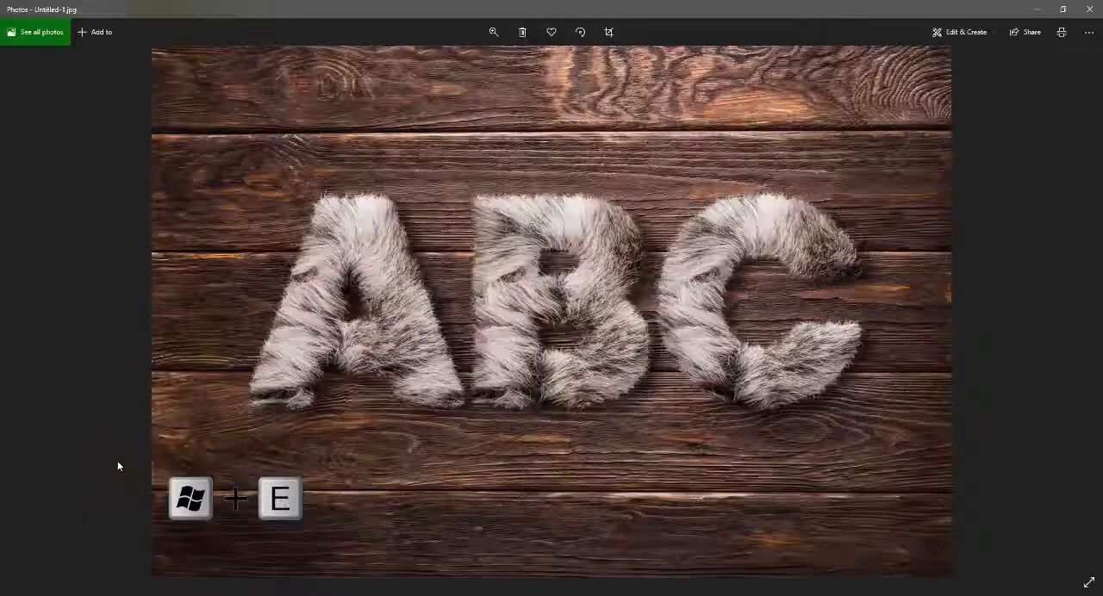